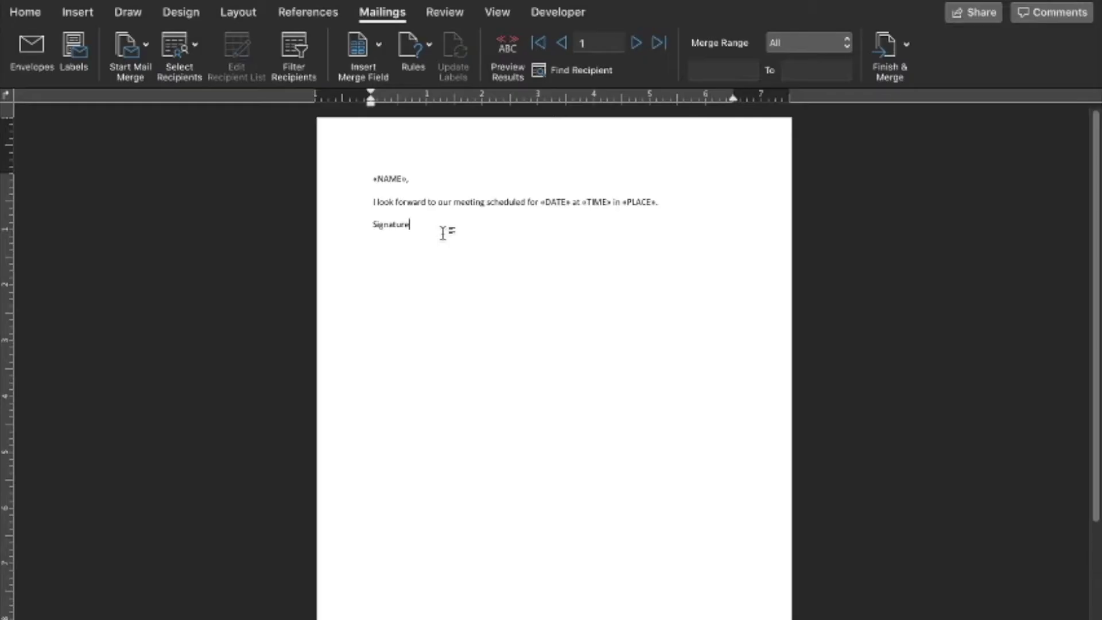
Step: Switch from the Word letter to the Excel workbook with the NAME, DATE, TIME, PLACE table
{"action": "key", "text": "ctrl+Right"}
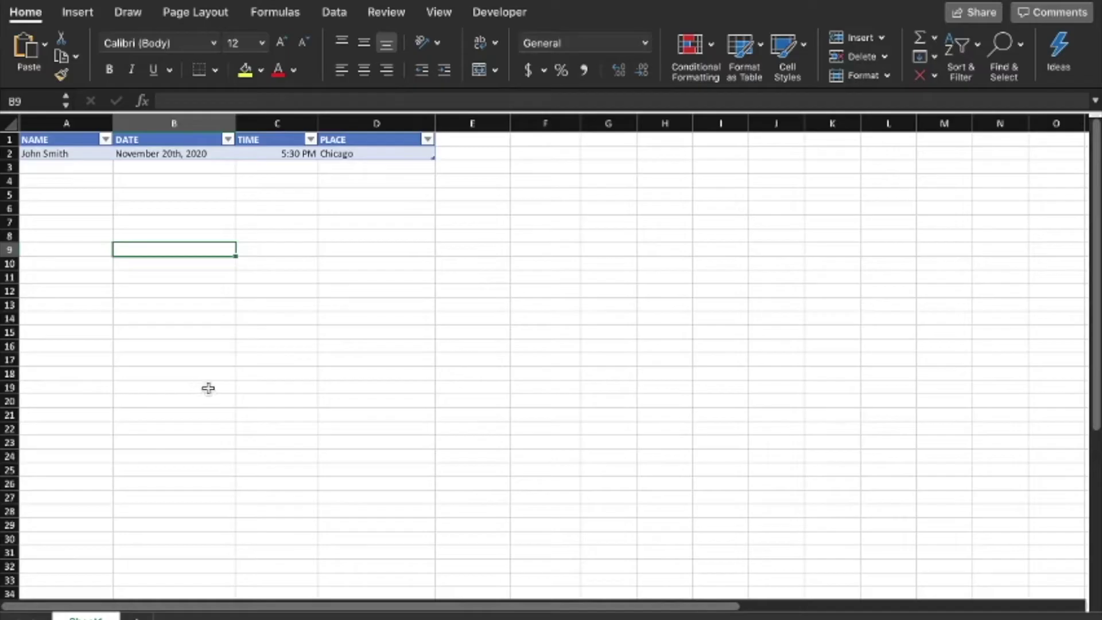
Step: Rename the data sheet to 'Editail to Word' and insert a new blank sheet with Shift+F11
{"action": "key", "text": "ctrl+Left"}
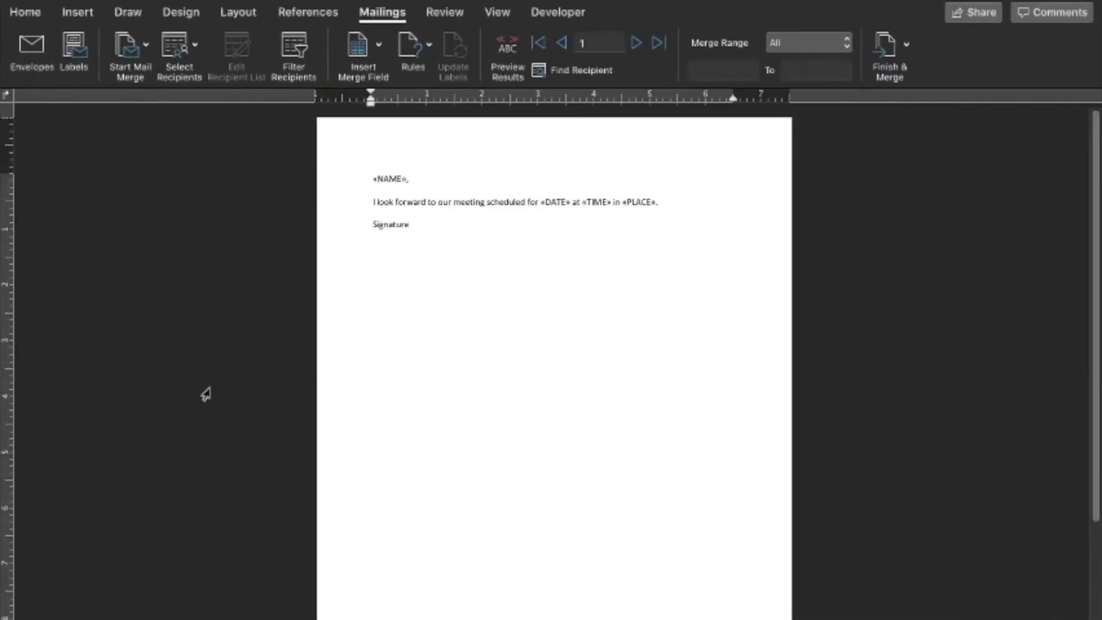
{"action": "key", "text": "ctrl+Right"}
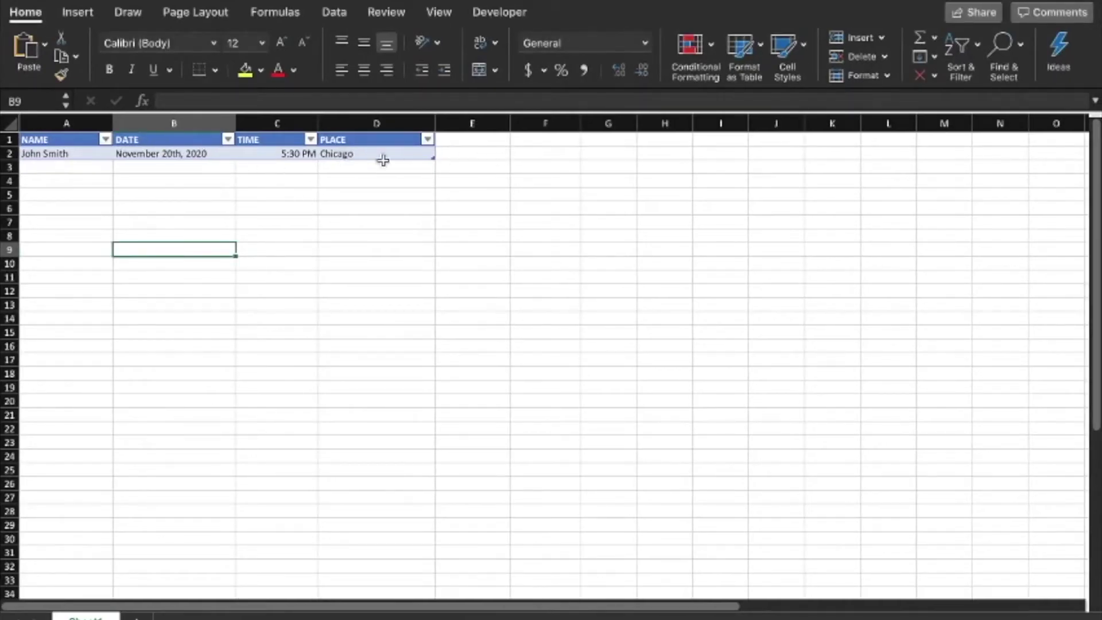
{"action": "right_click", "coordinate": [86, 616]}
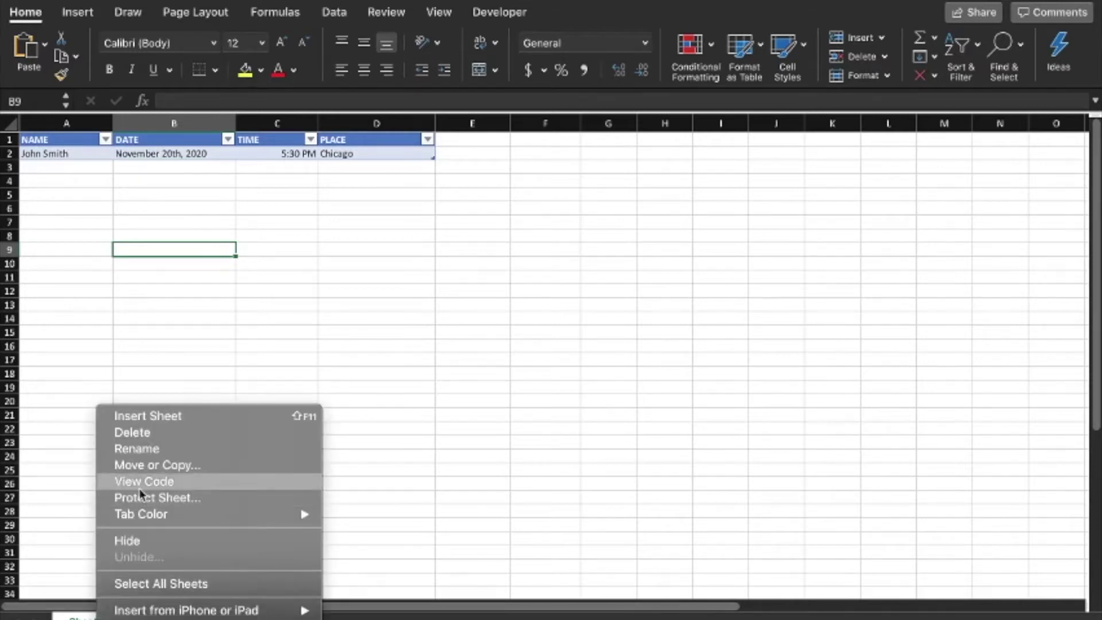
{"action": "left_click", "coordinate": [157, 450]}
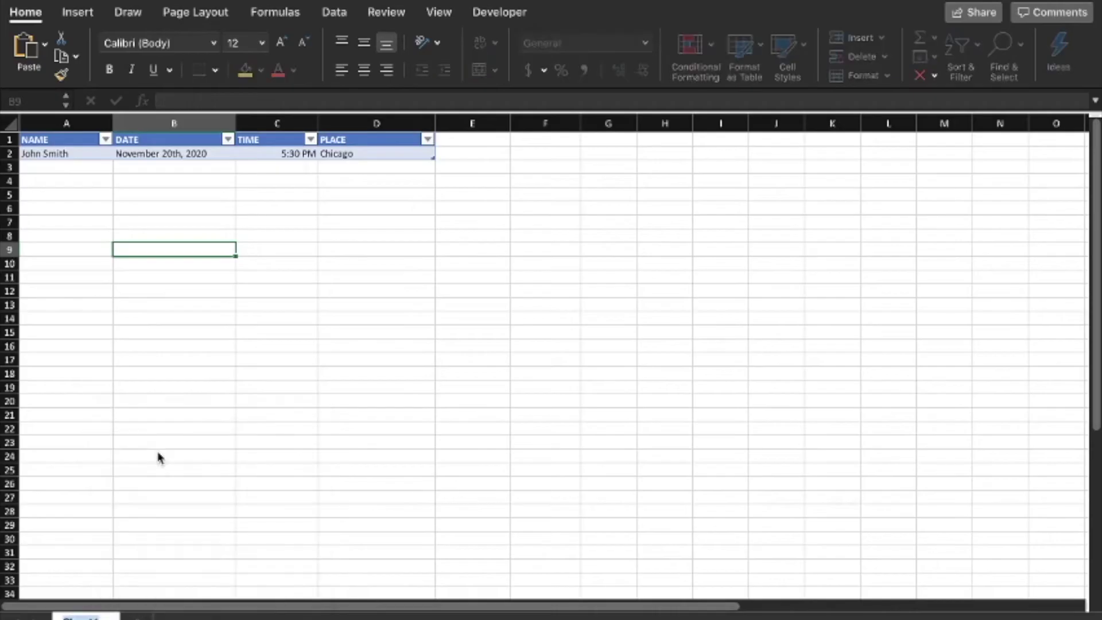
{"action": "type", "text": "Editail to Word"}
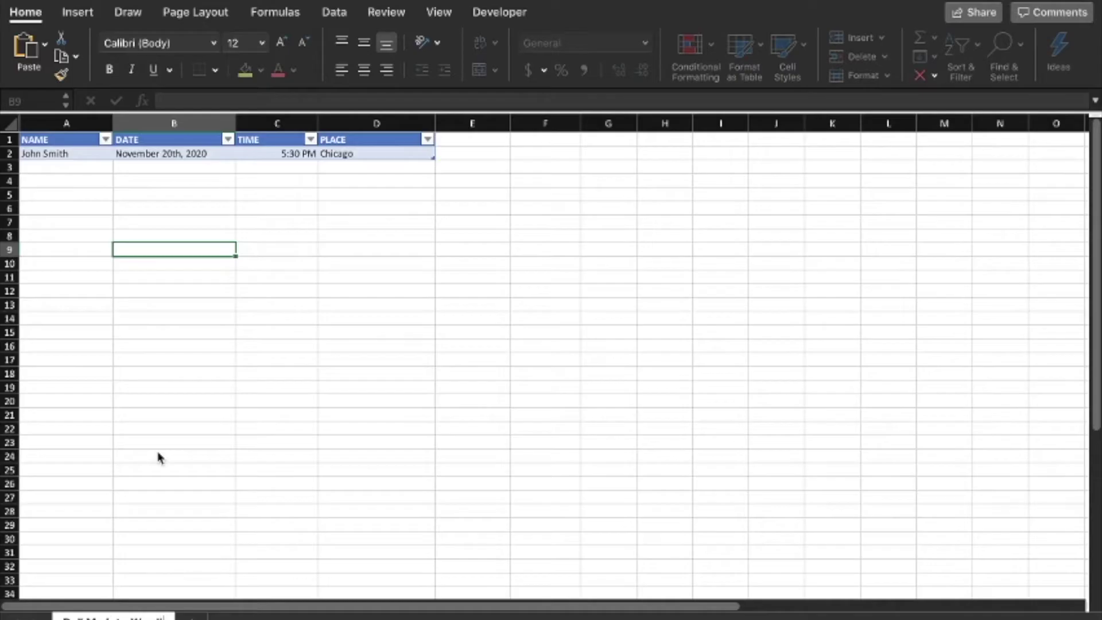
{"action": "key", "text": "Return"}
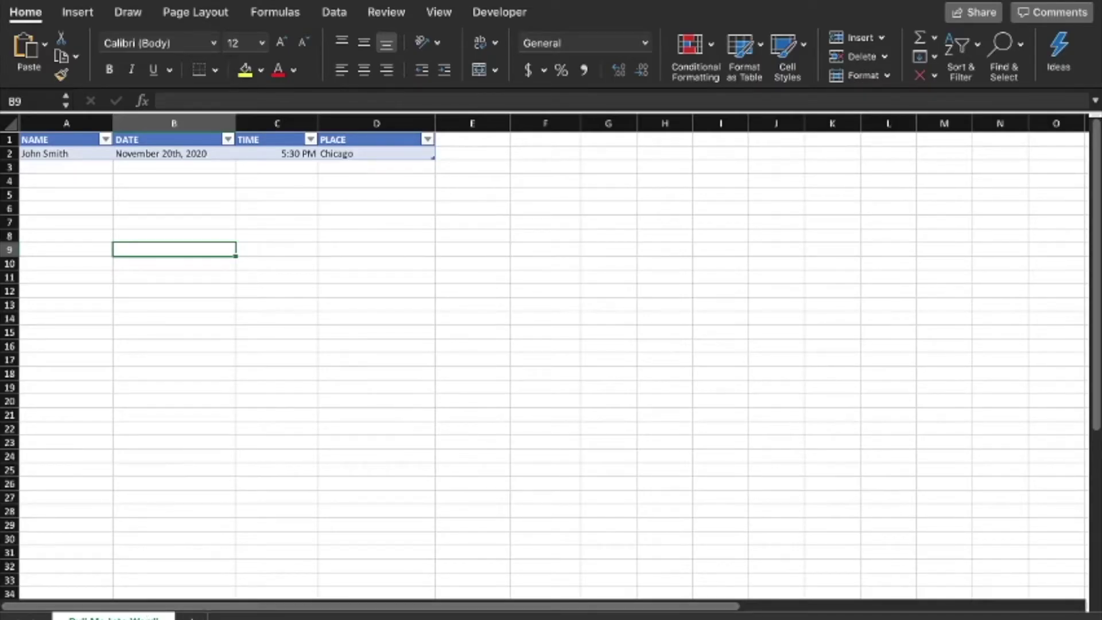
{"action": "key", "text": "shift+F11"}
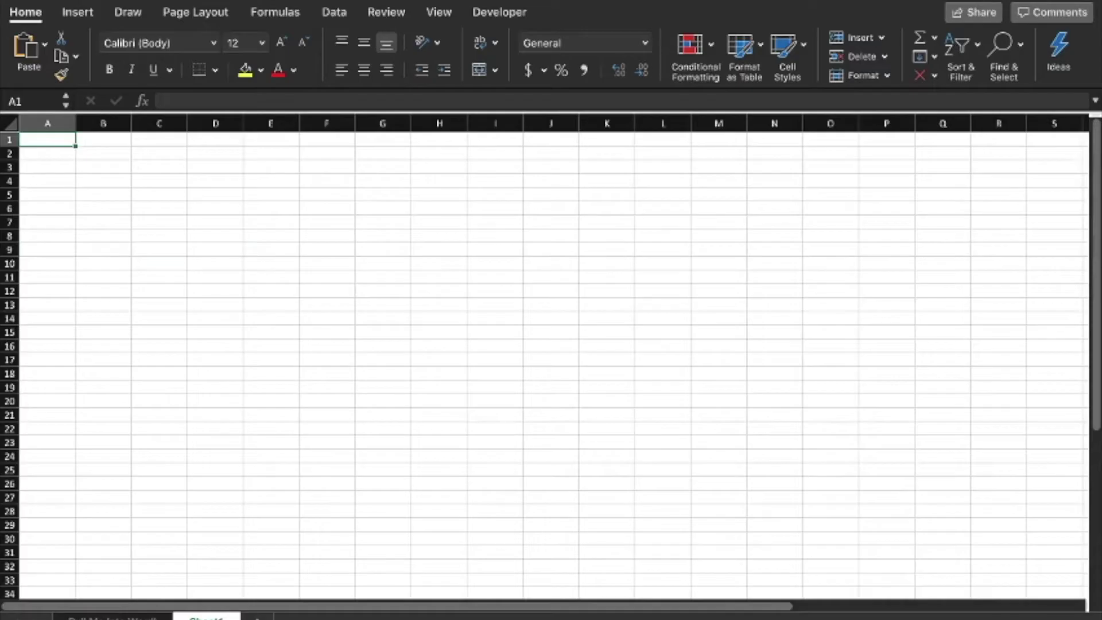
Step: Move the new Sheet1 to the left of the data sheet, check the data sheet, then return to Sheet1
{"action": "left_click_drag", "start_coordinate": [207, 617], "coordinate": [86, 617]}
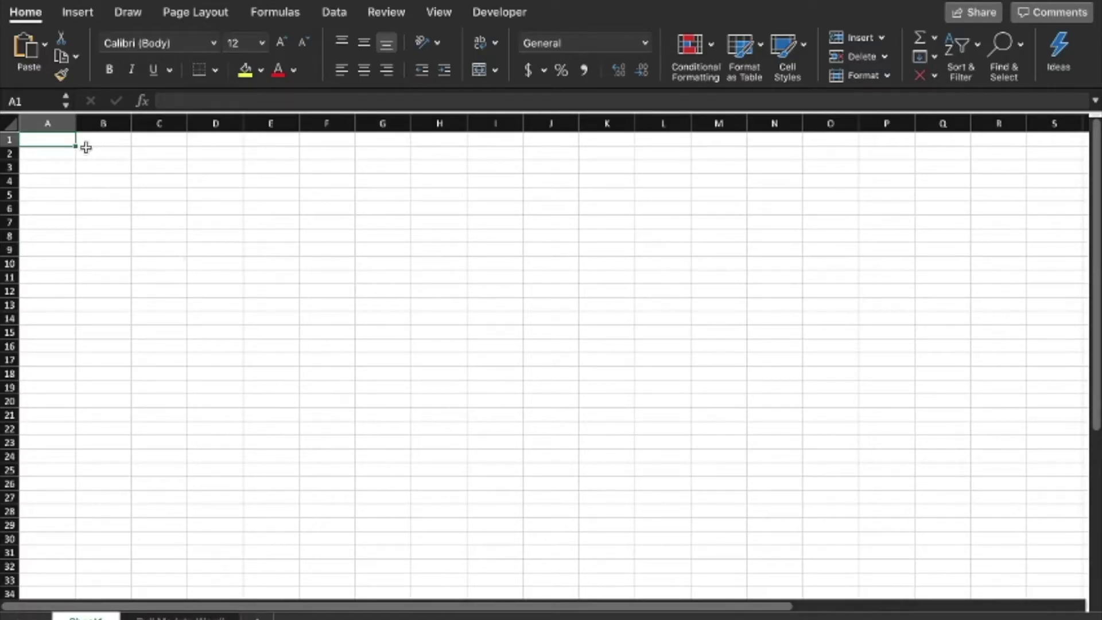
{"action": "left_click_drag", "start_coordinate": [98, 153], "coordinate": [381, 482]}
{"action": "left_click", "coordinate": [216, 123]}
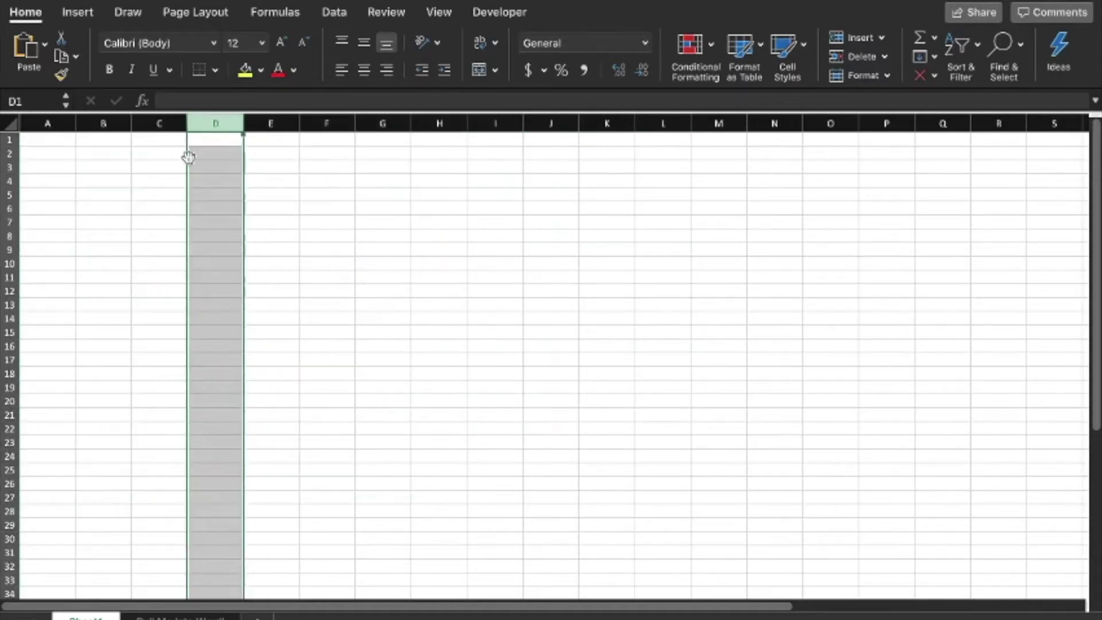
{"action": "left_click", "coordinate": [178, 165]}
{"action": "left_click", "coordinate": [181, 616]}
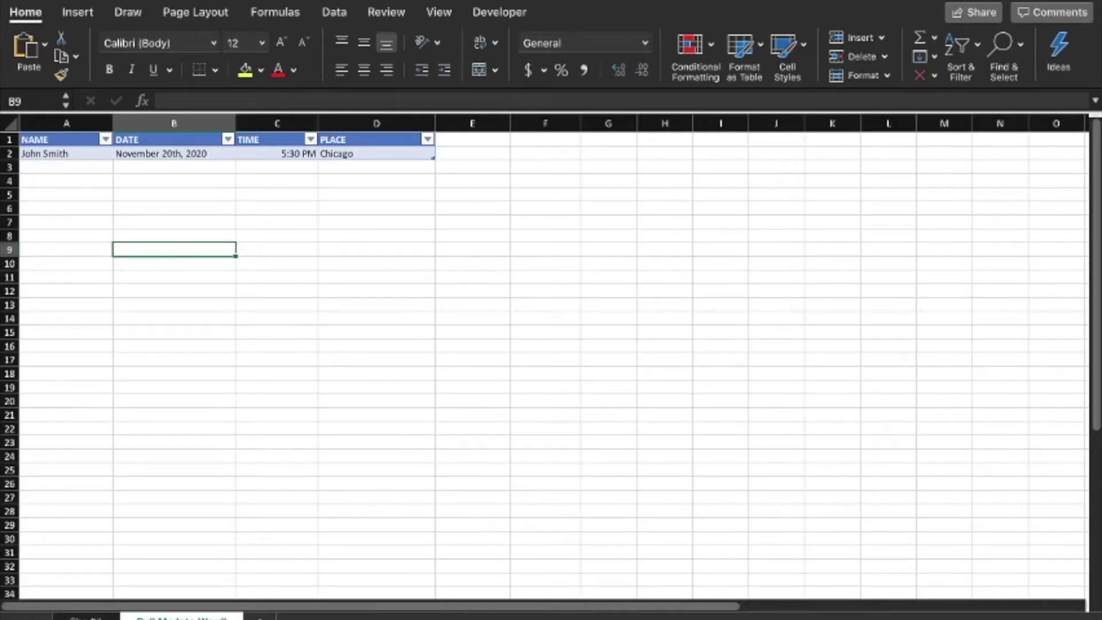
{"action": "left_click", "coordinate": [86, 617]}
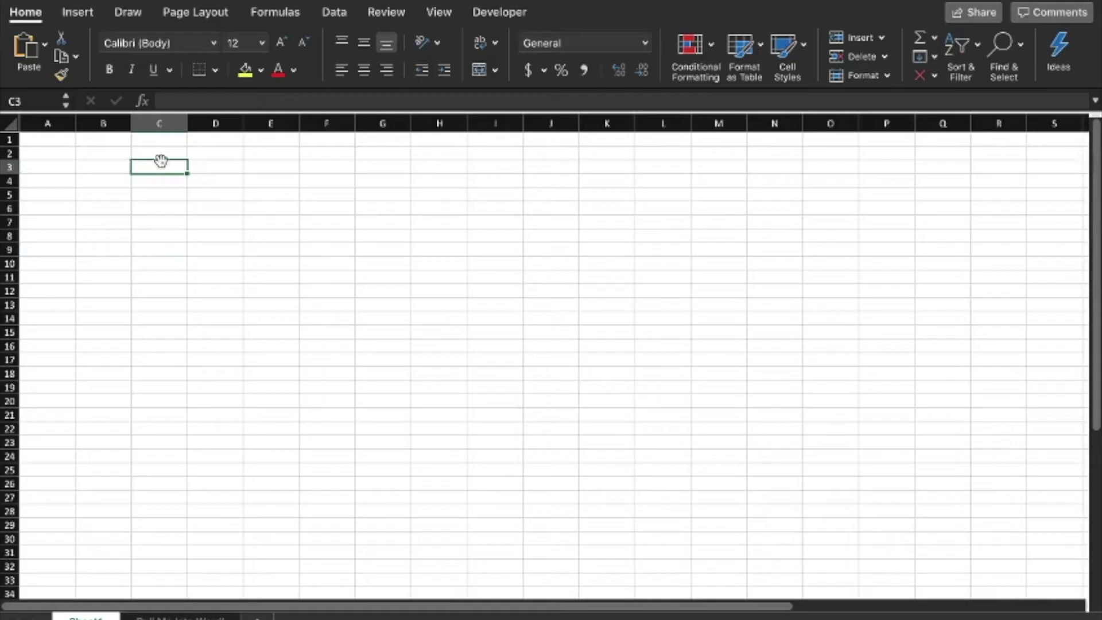
Step: Enter the labels Name, Date & Time and Place in C3:C5
{"action": "type", "text": "Name"}
{"action": "key", "text": "Return"}
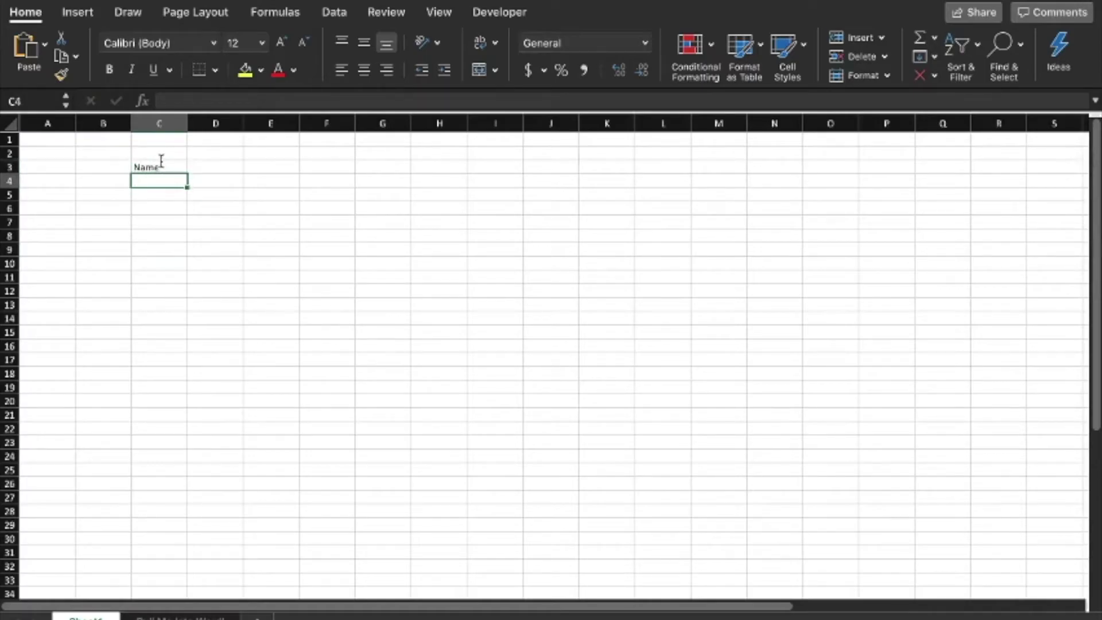
{"action": "type", "text": "Date"}
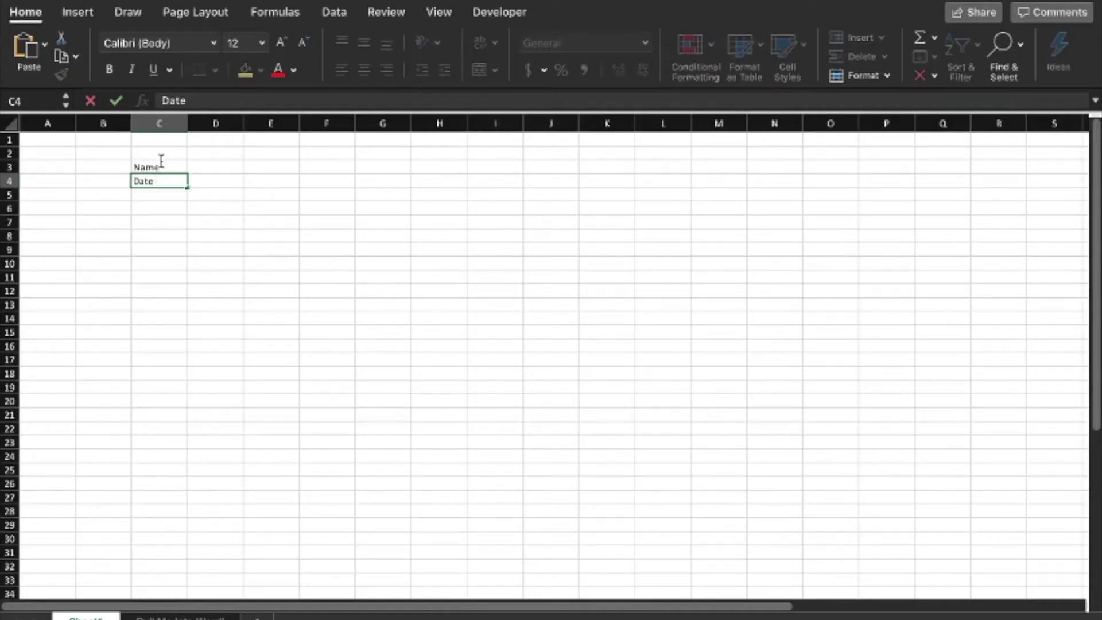
{"action": "type", "text": " & Time"}
{"action": "key", "text": "Return"}
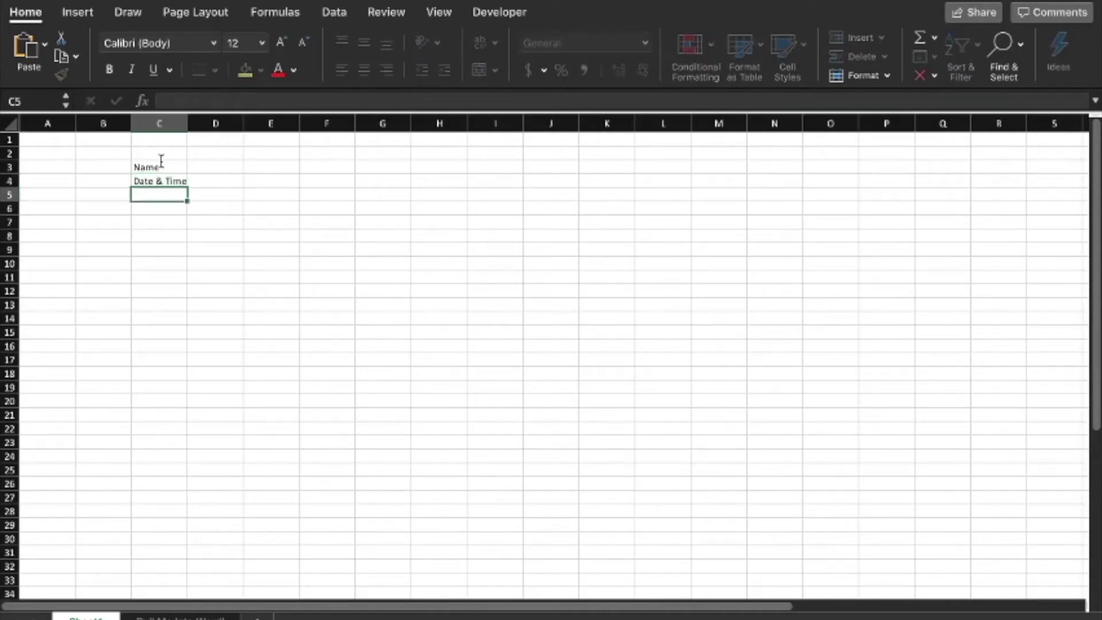
{"action": "type", "text": "Place"}
{"action": "key", "text": "Return"}
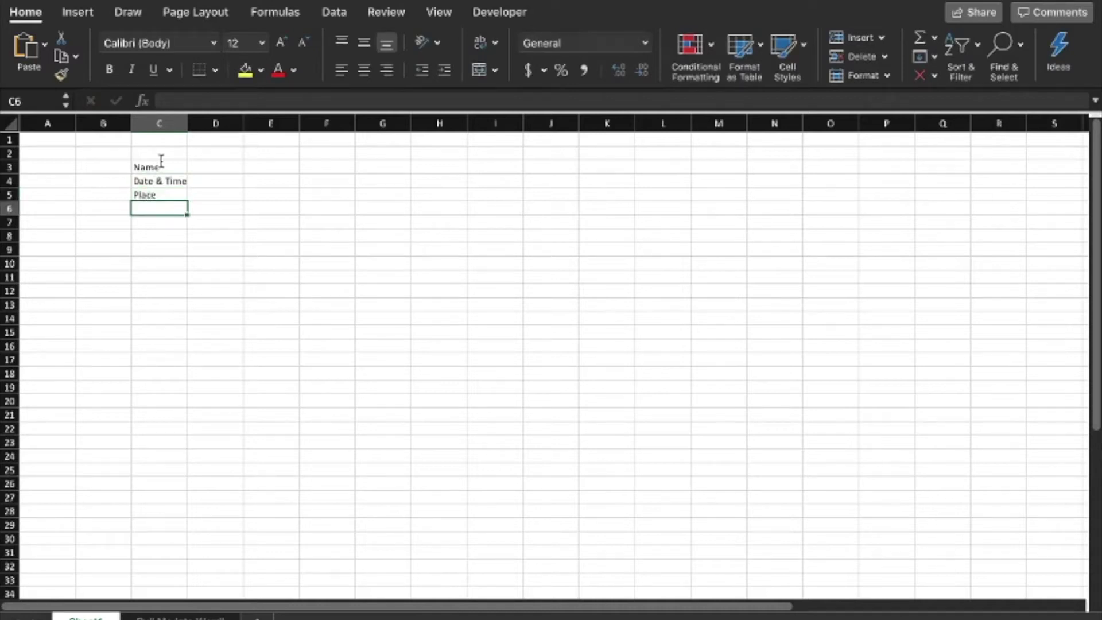
Step: Widen column C slightly and add the Scheduled? label in C6
{"action": "left_click_drag", "start_coordinate": [188, 123], "coordinate": [190, 125]}
{"action": "left_click", "coordinate": [216, 181]}
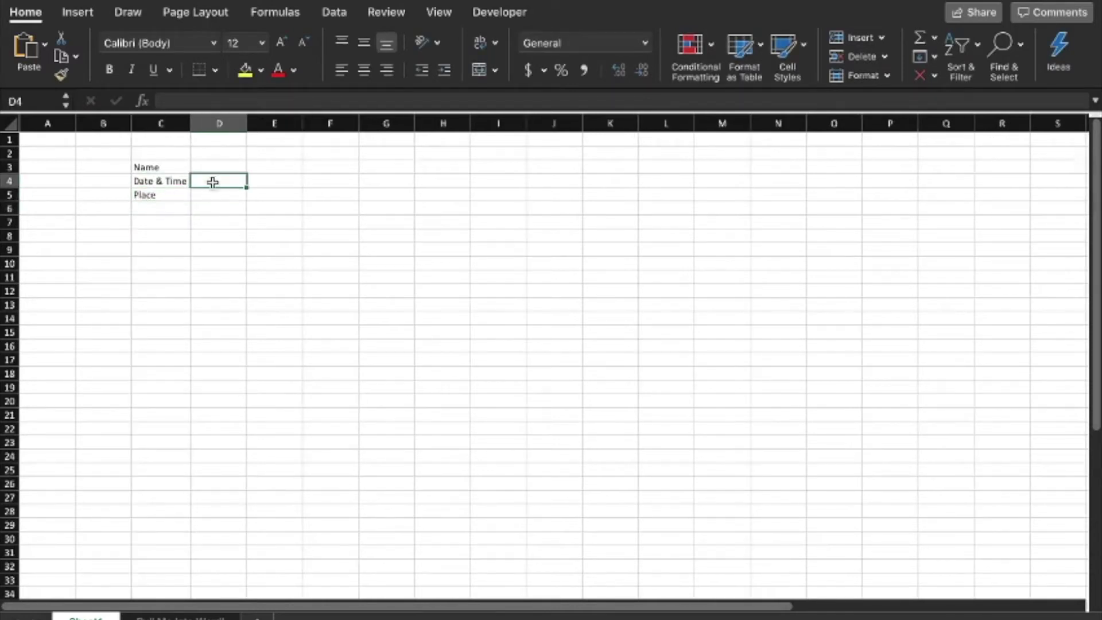
{"action": "left_click", "coordinate": [178, 209]}
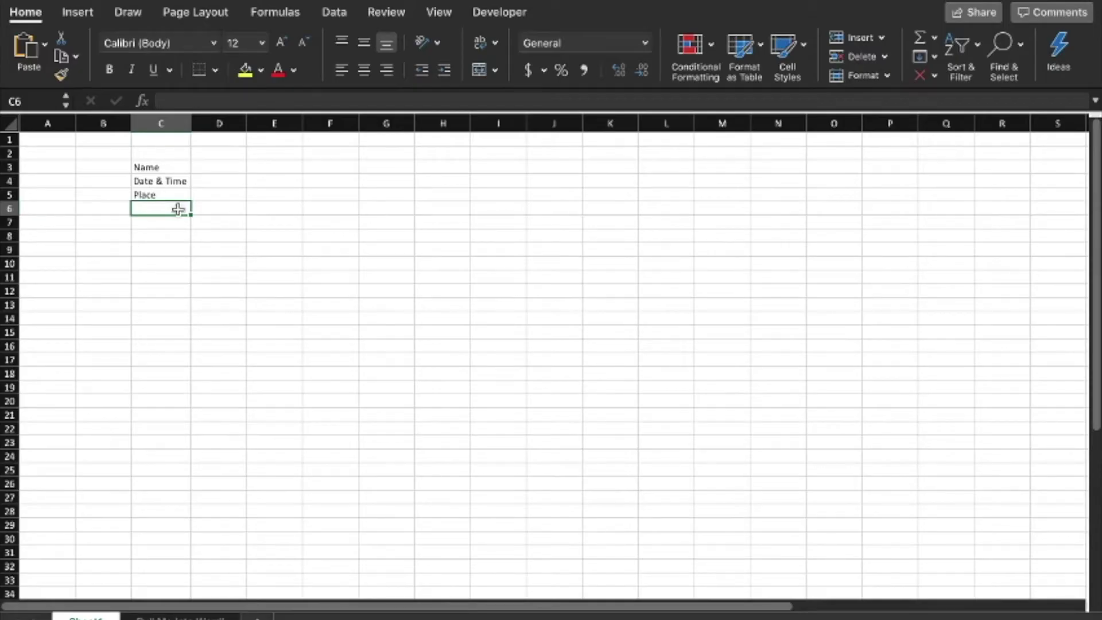
{"action": "type", "text": "Scheduled?"}
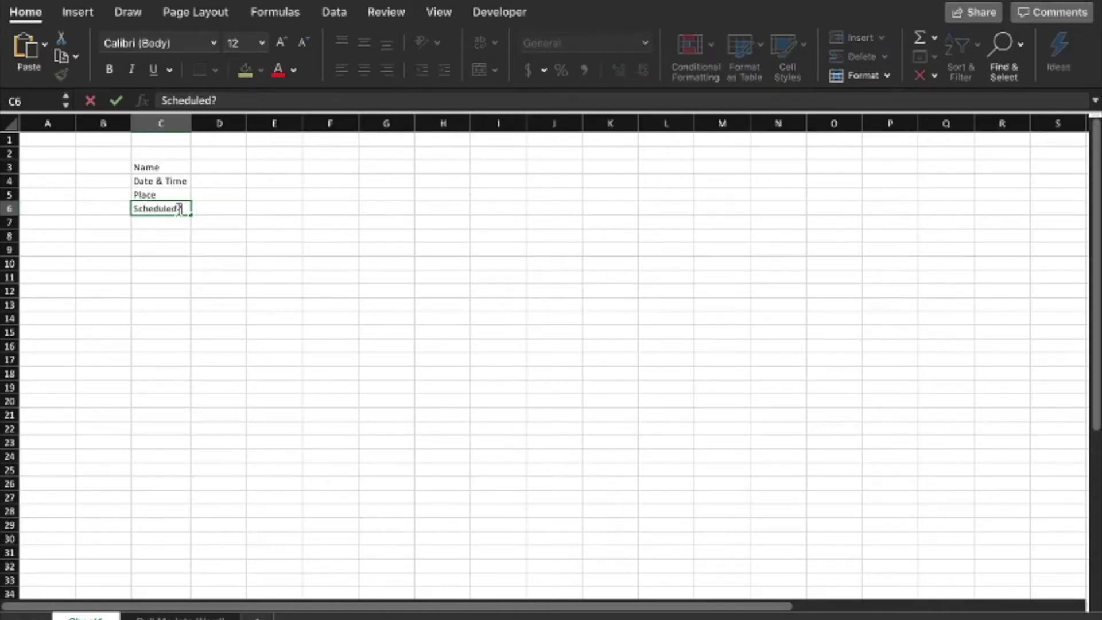
{"action": "key", "text": "Up"}
{"action": "key", "text": "Right"}
{"action": "key", "text": "Right"}
{"action": "key", "text": "Right"}
{"action": "key", "text": "Up"}
{"action": "key", "text": "Left"}
{"action": "key", "text": "Up"}
{"action": "key", "text": "Left"}
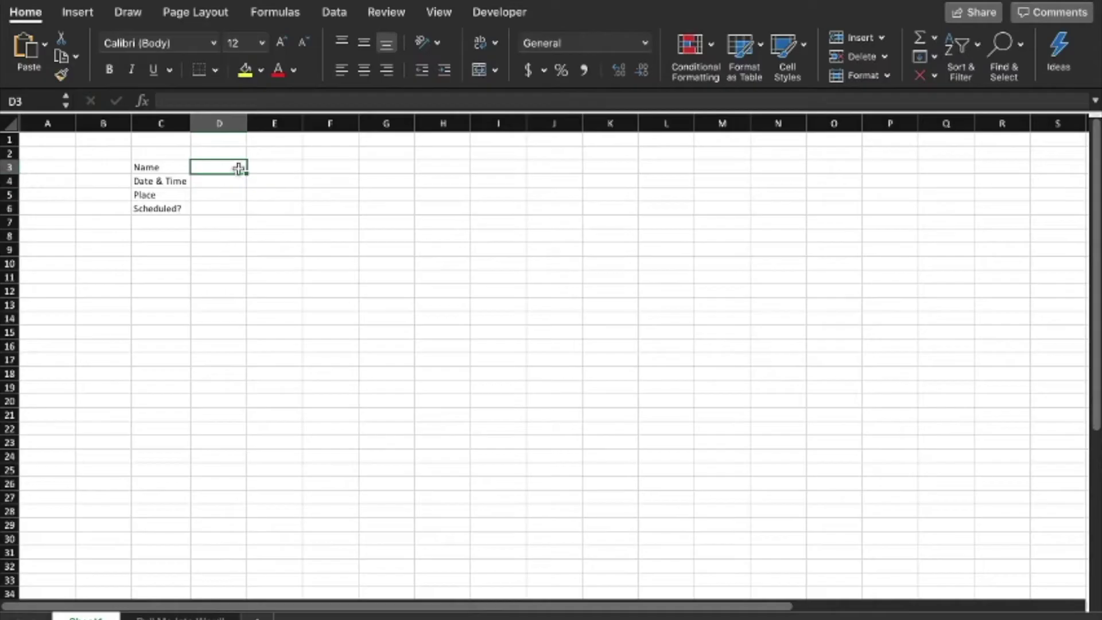
Step: Add First and Last sub-headings in D2 and E2
{"action": "left_click", "coordinate": [228, 154]}
{"action": "type", "text": "First"}
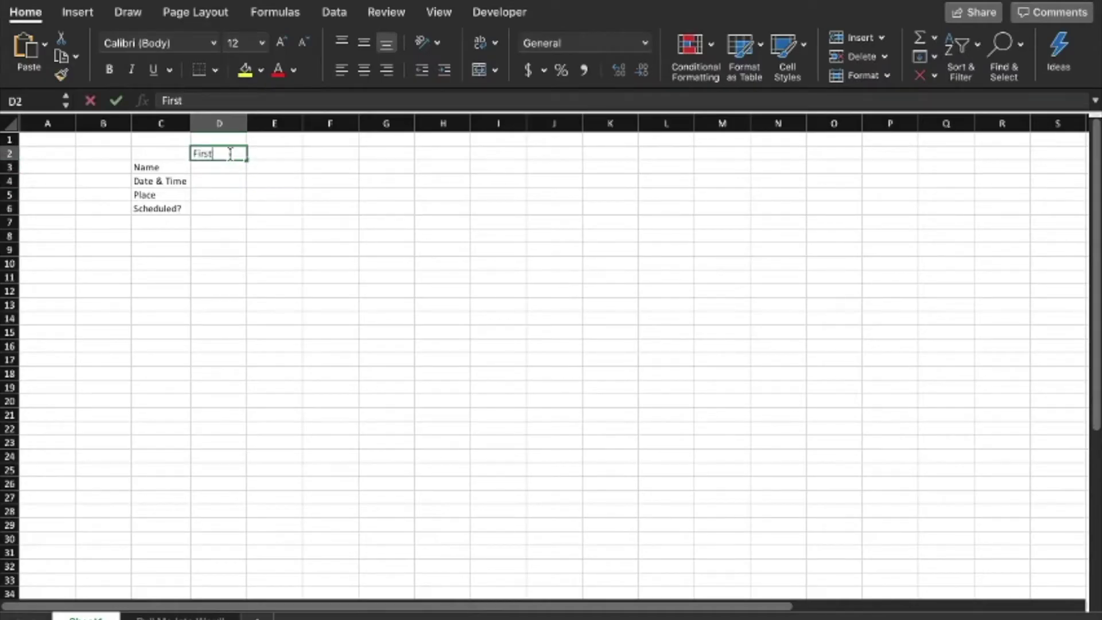
{"action": "key", "text": "Tab"}
{"action": "type", "text": "Last"}
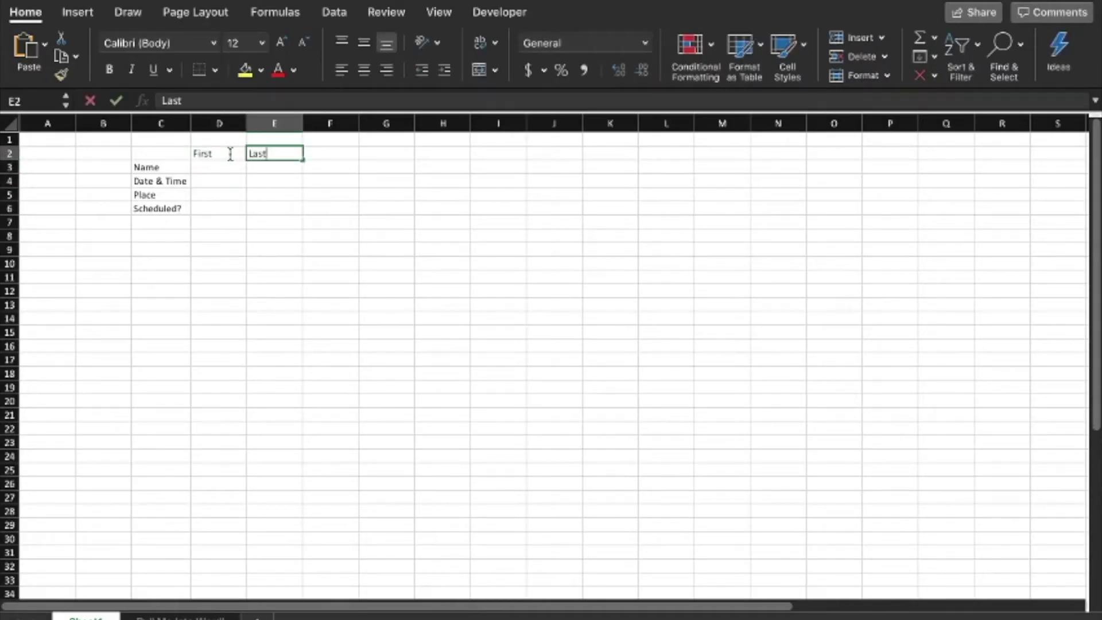
{"action": "key", "text": "Return"}
{"action": "key", "text": "Return"}
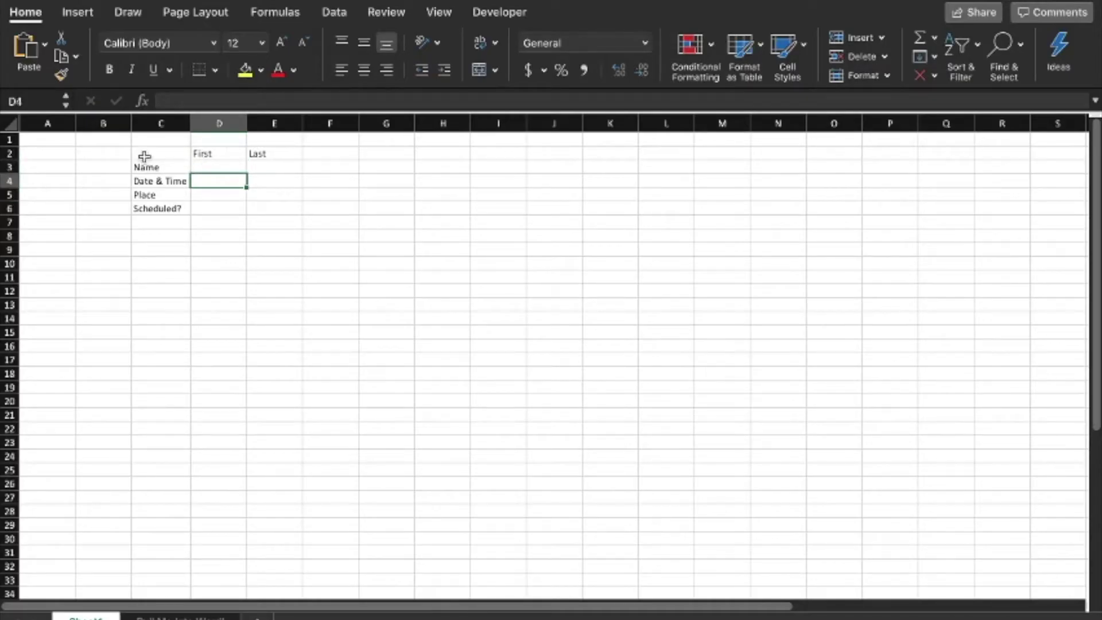
Step: Merge C2:C3 for the Name label, centred horizontally and vertically
{"action": "left_click_drag", "start_coordinate": [143, 154], "coordinate": [144, 167]}
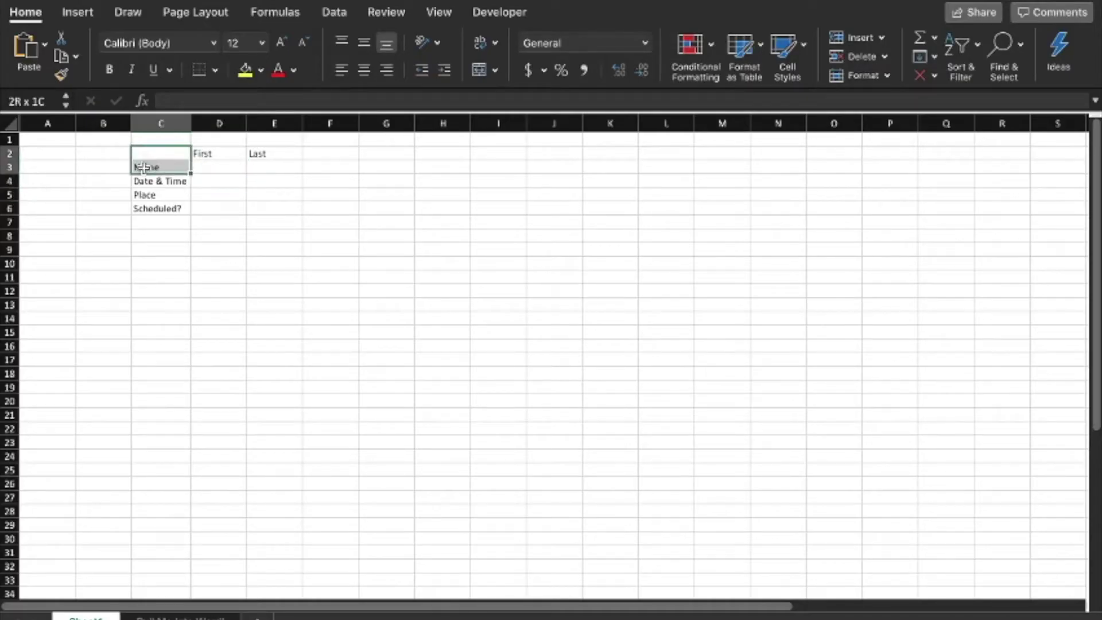
{"action": "left_click", "coordinate": [478, 70]}
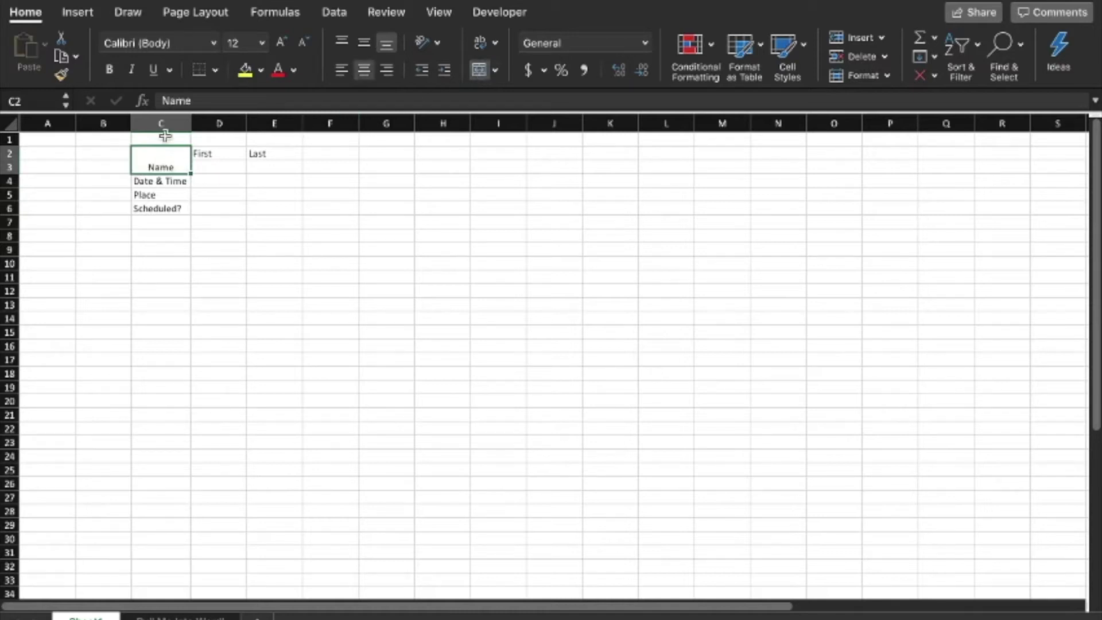
{"action": "left_click", "coordinate": [364, 43]}
{"action": "left_click", "coordinate": [263, 193]}
Step: Insert an empty row above the Place label
{"action": "left_click", "coordinate": [180, 179]}
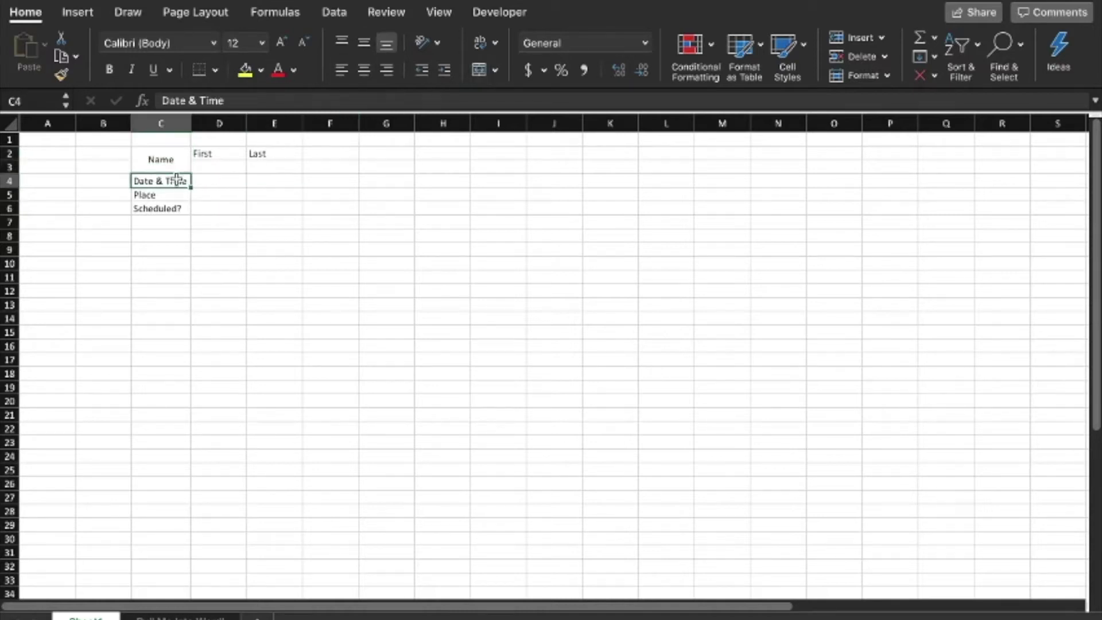
{"action": "right_click", "coordinate": [9, 195]}
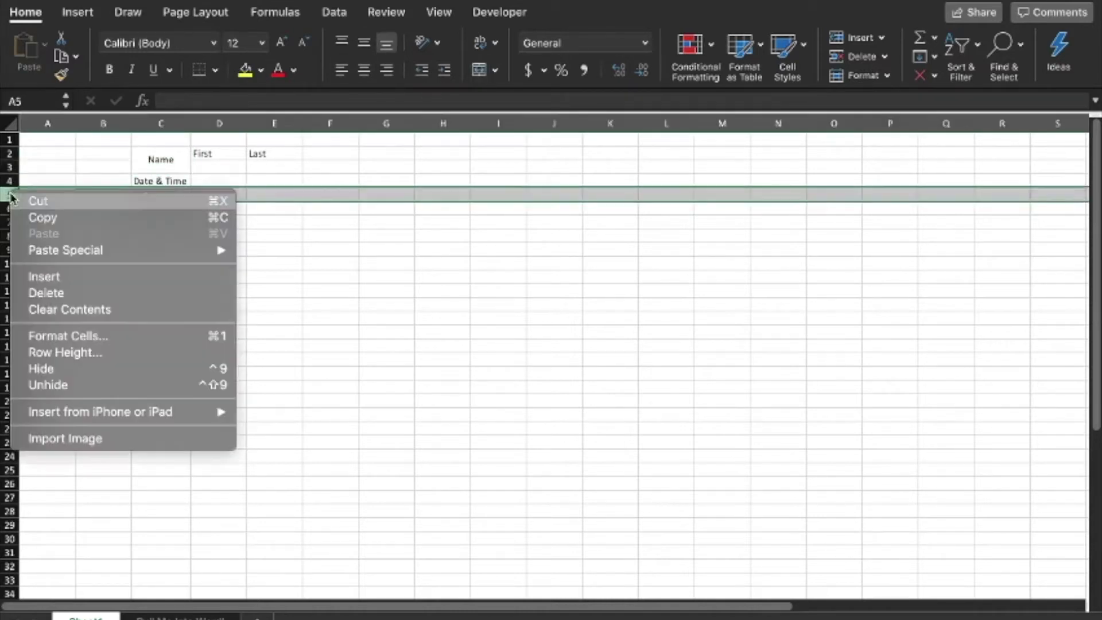
{"action": "left_click", "coordinate": [40, 281]}
{"action": "left_click", "coordinate": [160, 208]}
Step: Add Month, Day, Year and Time sub-headings in D4:G4
{"action": "left_click", "coordinate": [210, 181]}
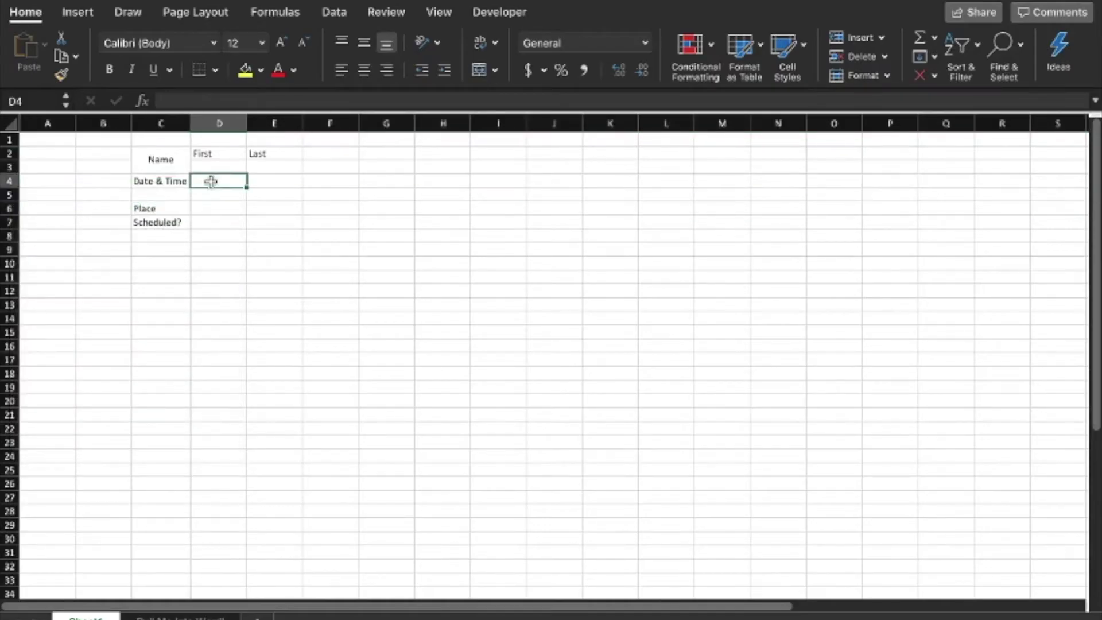
{"action": "type", "text": "Month"}
{"action": "key", "text": "Tab"}
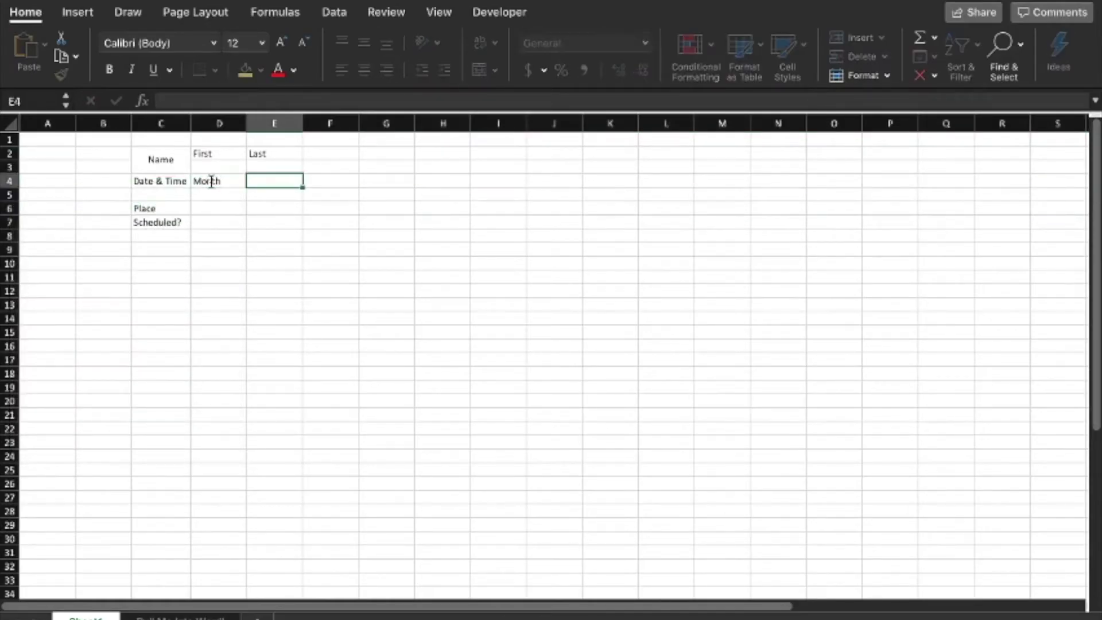
{"action": "type", "text": "Day"}
{"action": "key", "text": "Tab"}
{"action": "type", "text": "Year"}
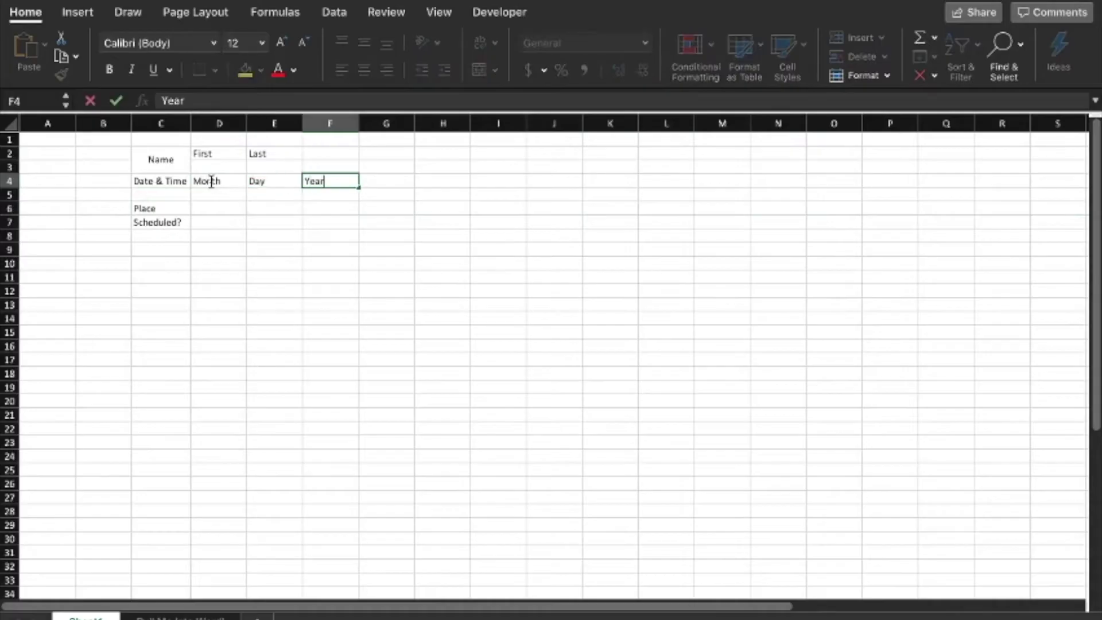
{"action": "key", "text": "Tab"}
{"action": "type", "text": "Time"}
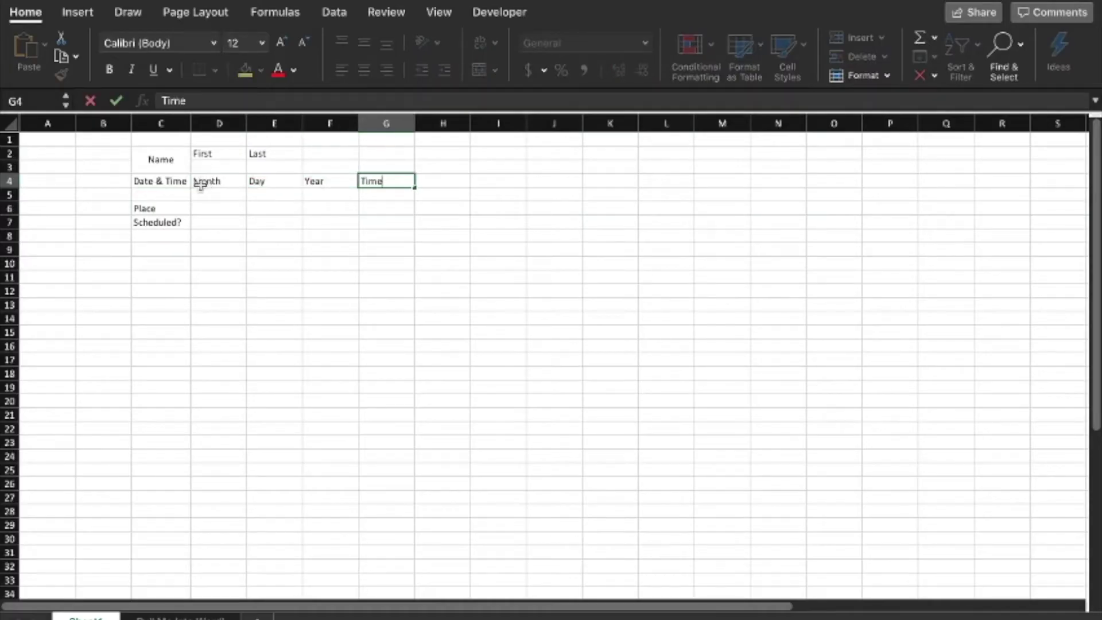
{"action": "key", "text": "Return"}
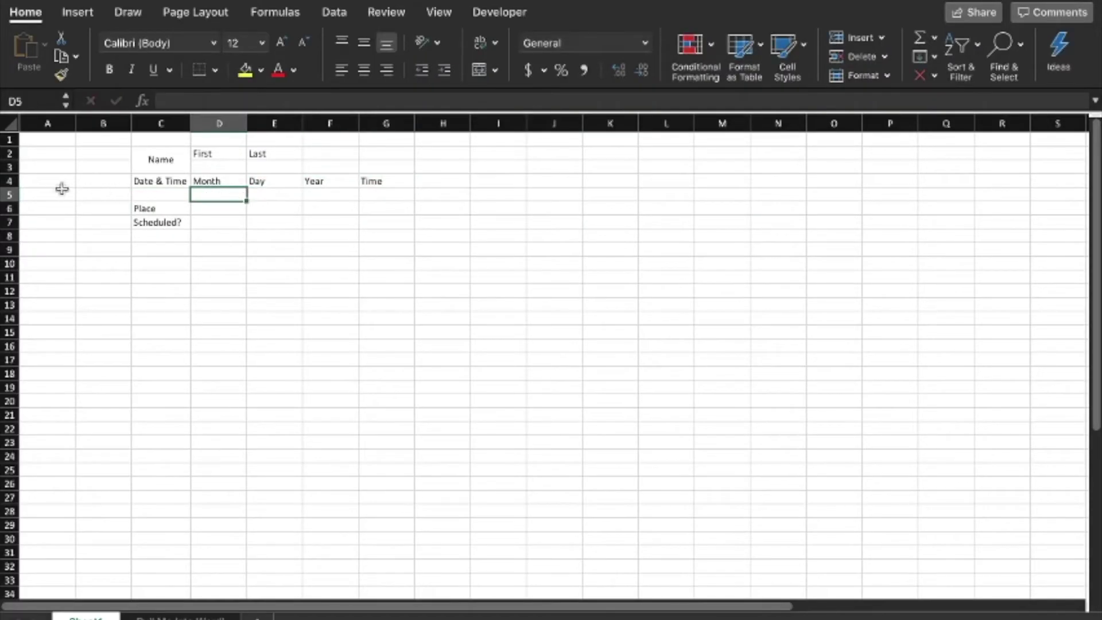
Step: Merge and middle-align Date & Time across C4:C5
{"action": "left_click_drag", "start_coordinate": [160, 182], "coordinate": [161, 196]}
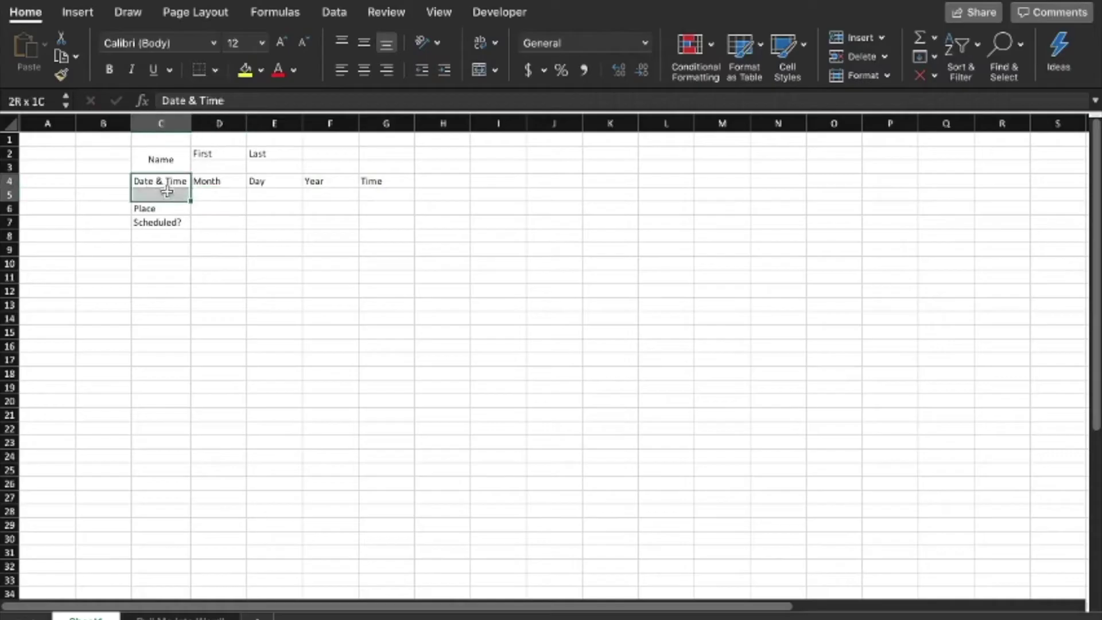
{"action": "left_click", "coordinate": [478, 69]}
{"action": "left_click", "coordinate": [363, 42]}
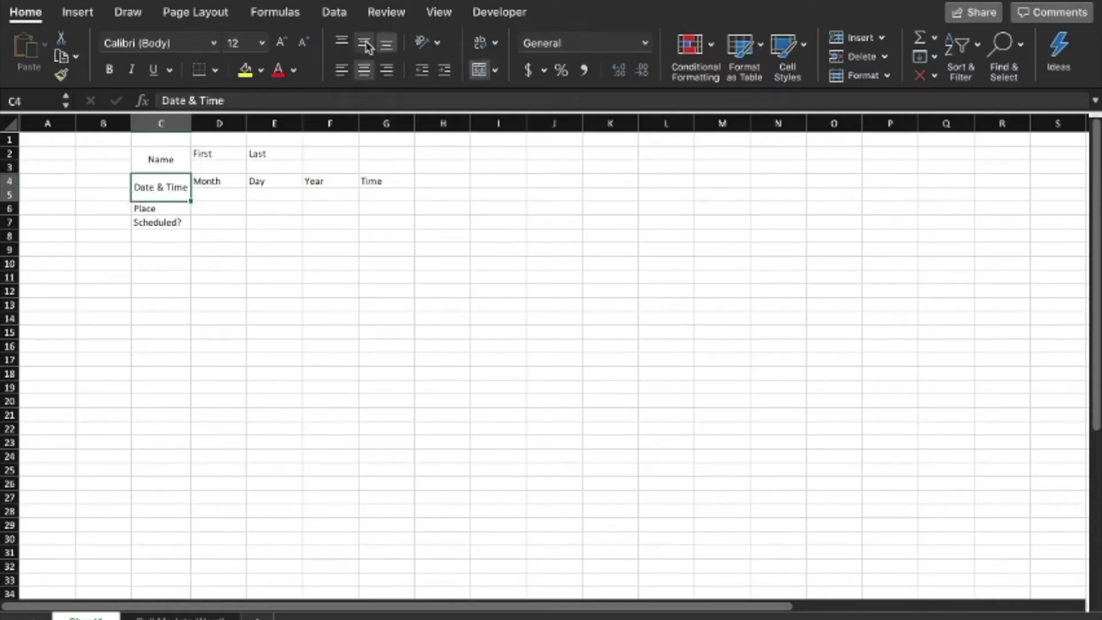
{"action": "left_click", "coordinate": [295, 221]}
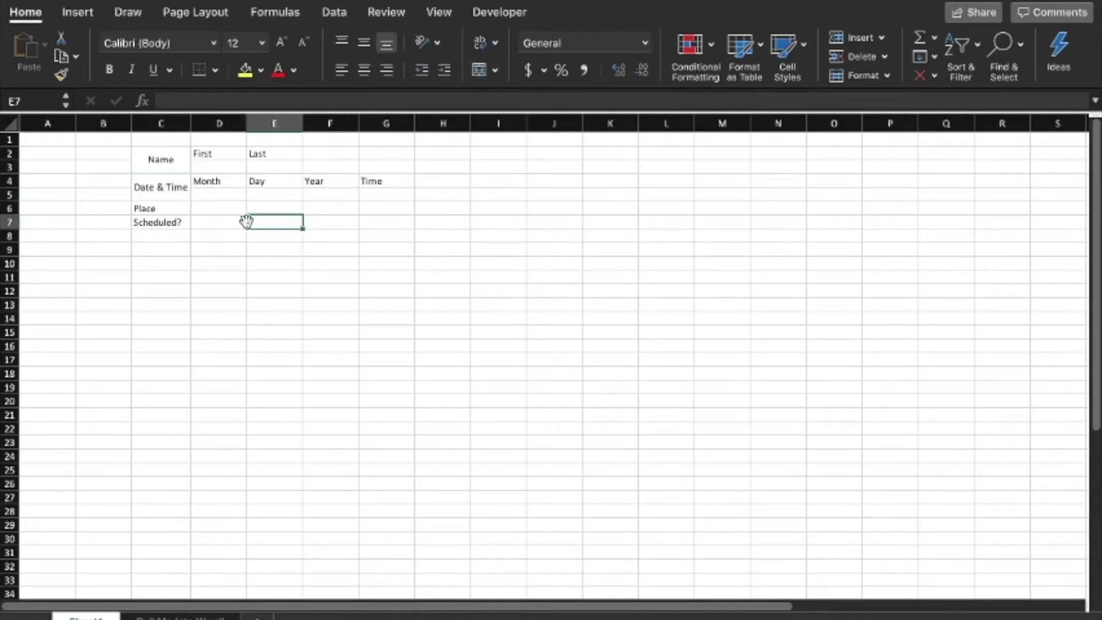
Step: Change the label to 'Scheduled? (Y/N)' and autofit column C to it
{"action": "left_click", "coordinate": [196, 209]}
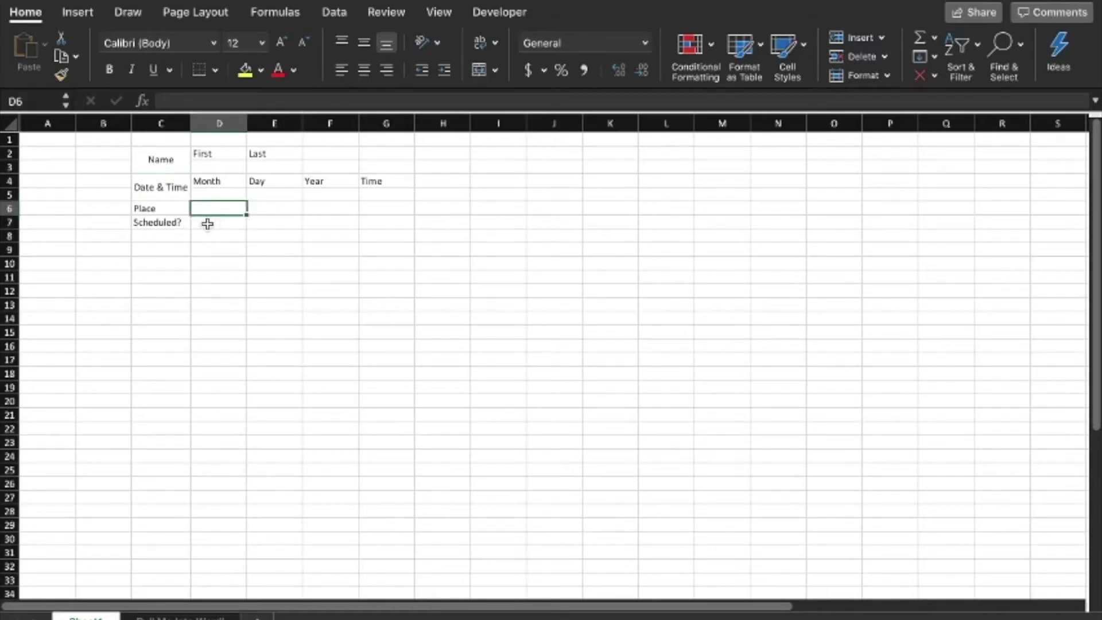
{"action": "left_click", "coordinate": [211, 223]}
{"action": "double_click", "coordinate": [183, 222]}
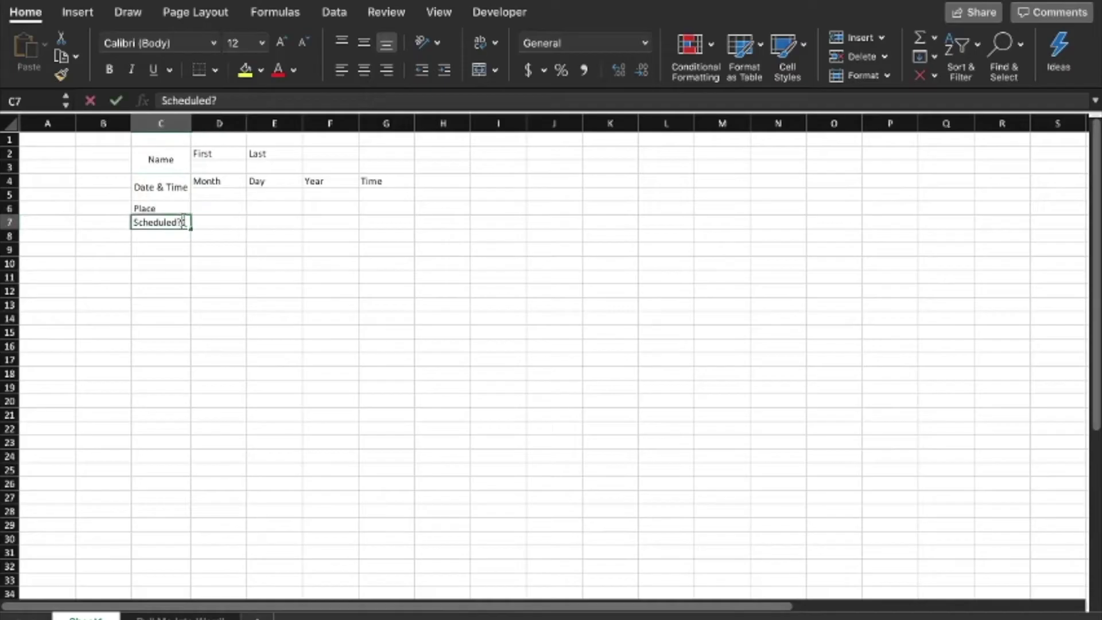
{"action": "type", "text": "(Y/N)"}
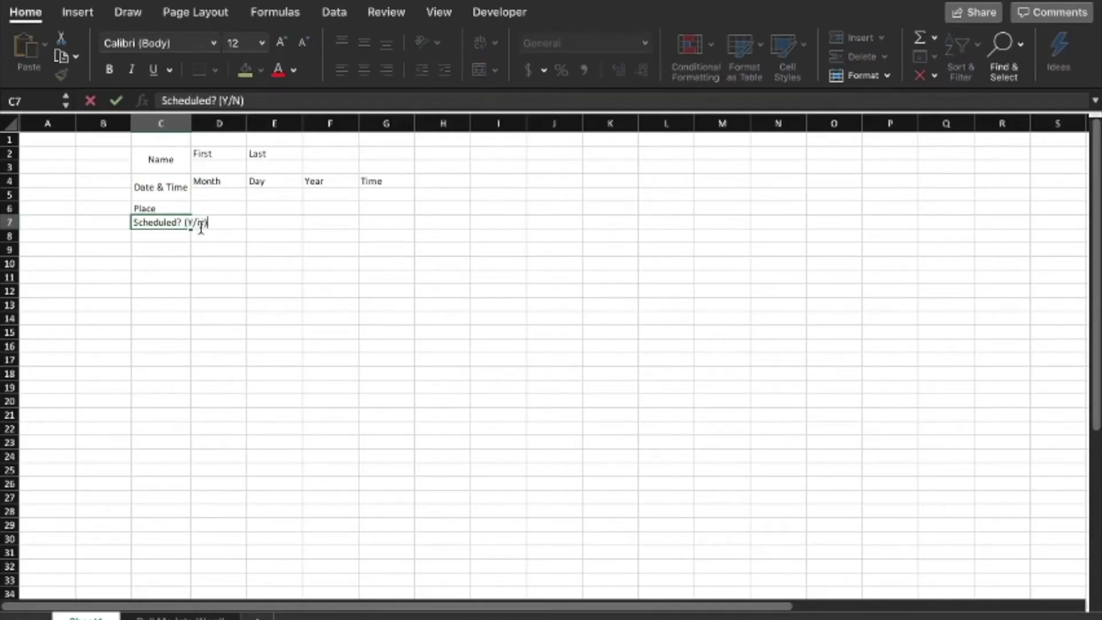
{"action": "key", "text": "Return"}
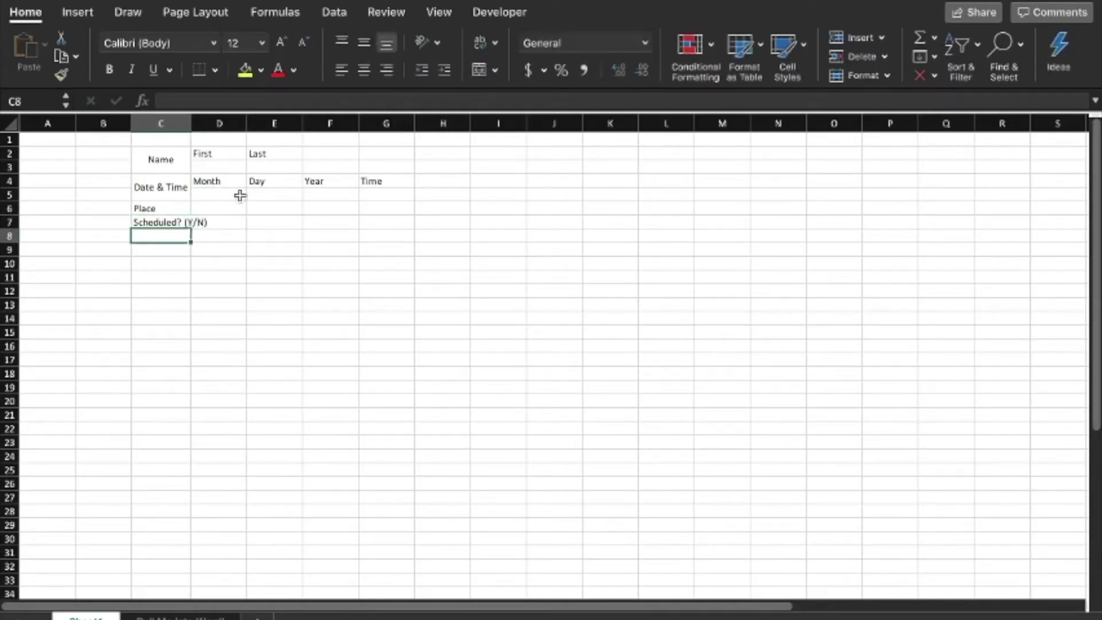
{"action": "double_click", "coordinate": [191, 122]}
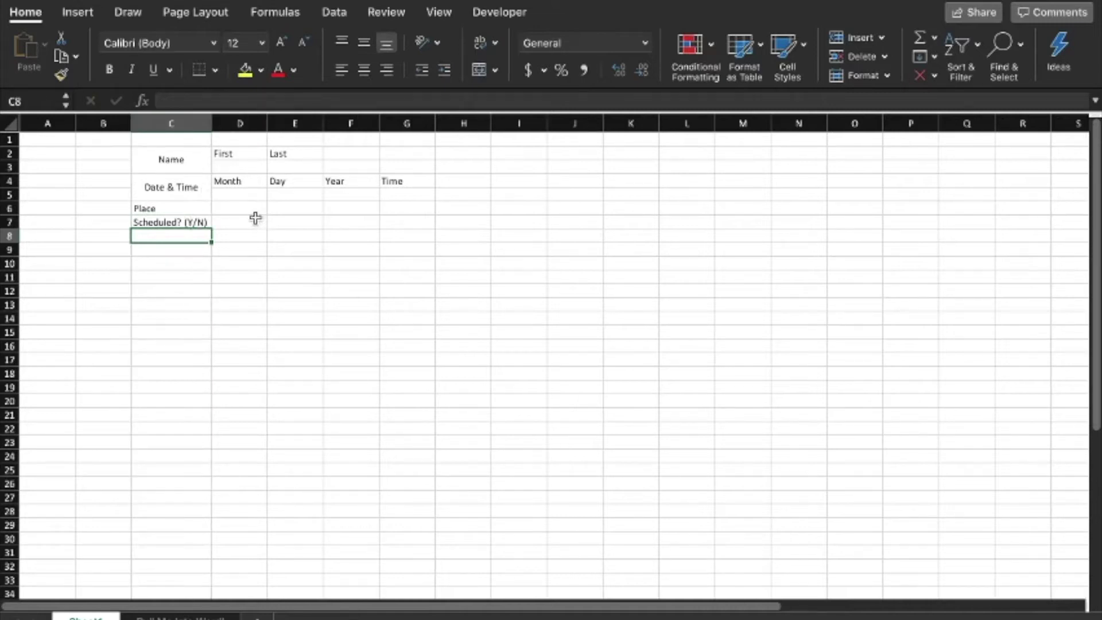
Step: Centre the Place and Scheduled? (Y/N) labels
{"action": "left_click", "coordinate": [256, 219]}
{"action": "left_click_drag", "start_coordinate": [189, 208], "coordinate": [184, 224]}
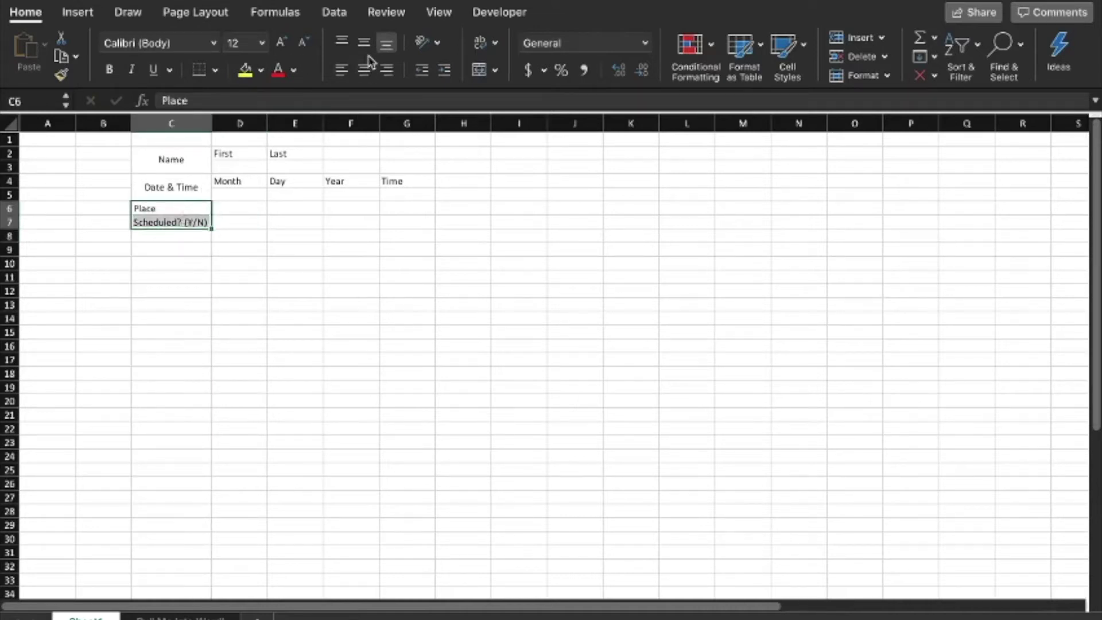
{"action": "left_click", "coordinate": [363, 69]}
{"action": "left_click", "coordinate": [326, 208]}
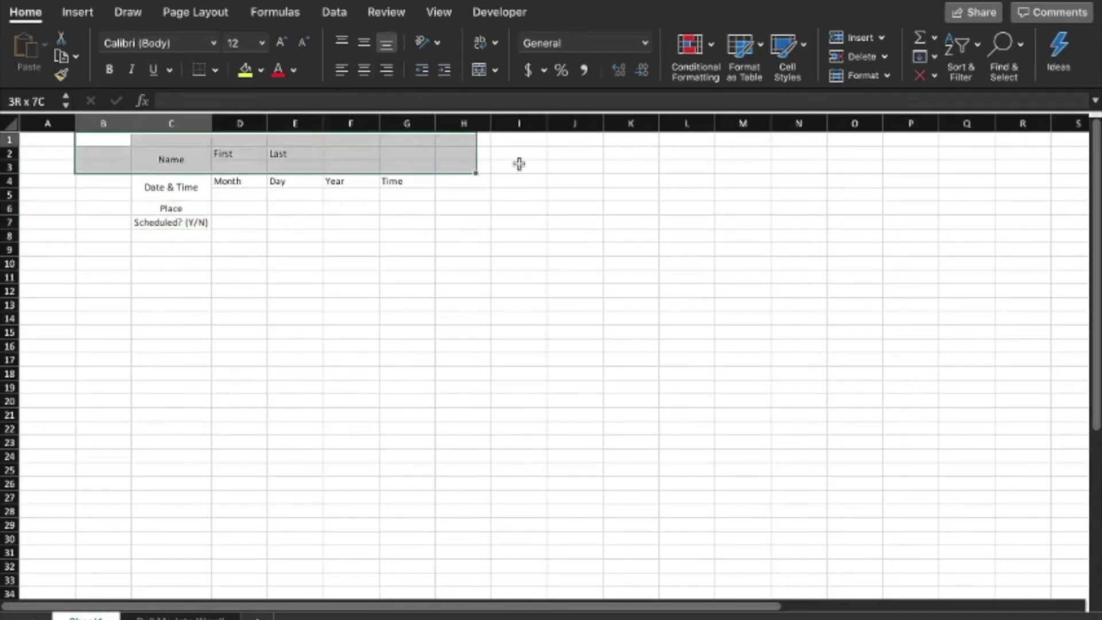
Step: Fill B1:H1, H2:H8 and C8:H8 with light grey
{"action": "left_click_drag", "start_coordinate": [518, 164], "coordinate": [480, 140]}
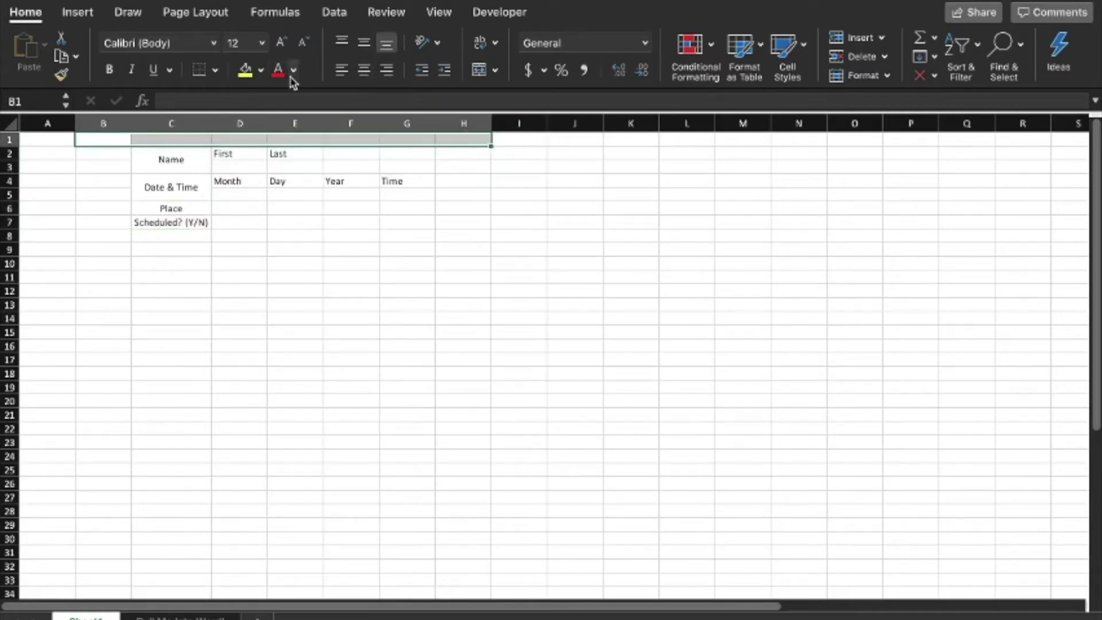
{"action": "left_click", "coordinate": [260, 69]}
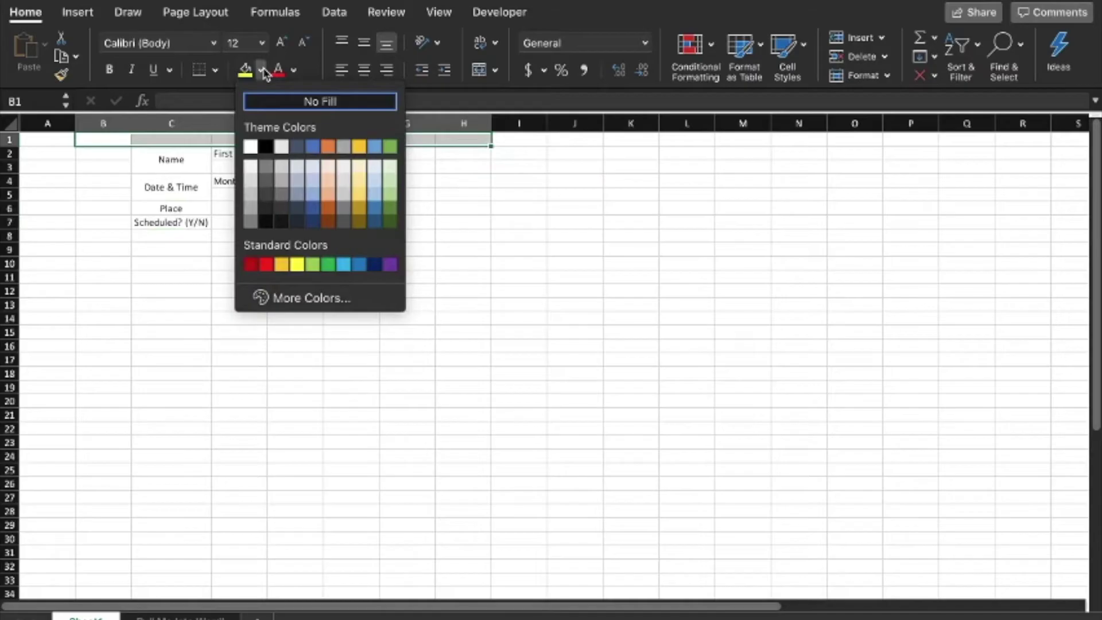
{"action": "left_click", "coordinate": [250, 192]}
{"action": "left_click", "coordinate": [401, 196]}
{"action": "left_click", "coordinate": [465, 148]}
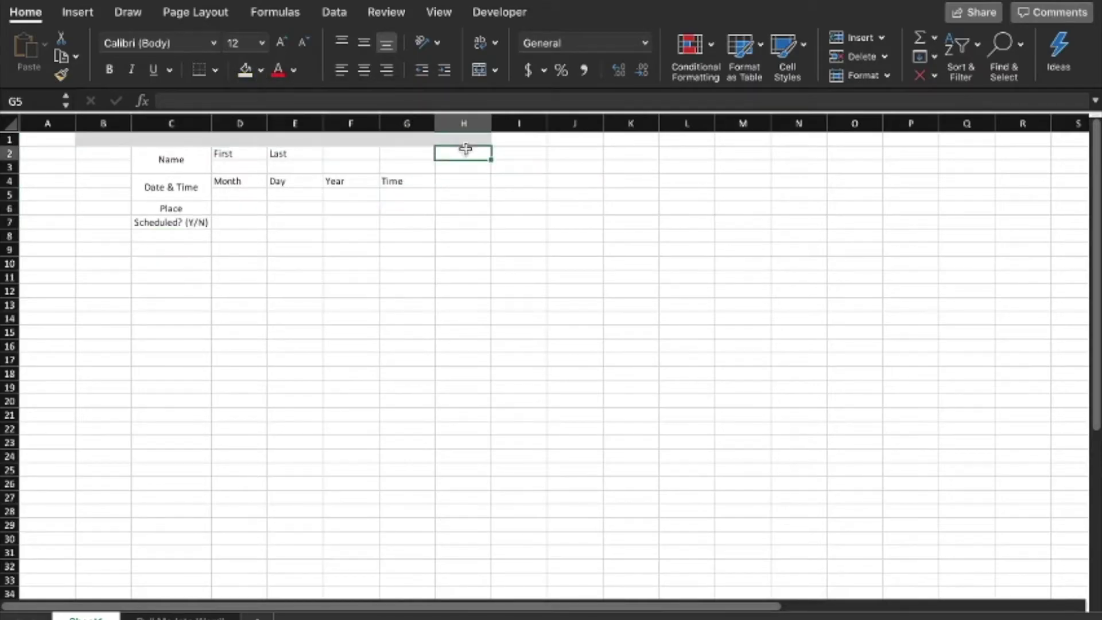
{"action": "left_click_drag", "start_coordinate": [465, 149], "coordinate": [456, 235]}
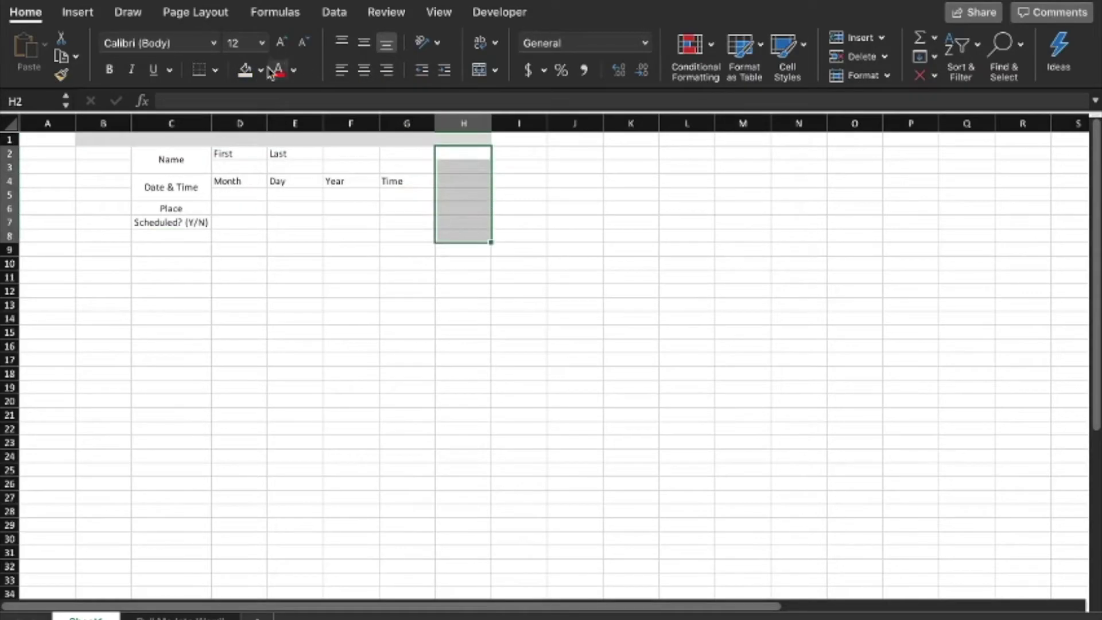
{"action": "left_click", "coordinate": [246, 70]}
{"action": "left_click_drag", "start_coordinate": [180, 234], "coordinate": [450, 236]}
{"action": "left_click", "coordinate": [245, 70]}
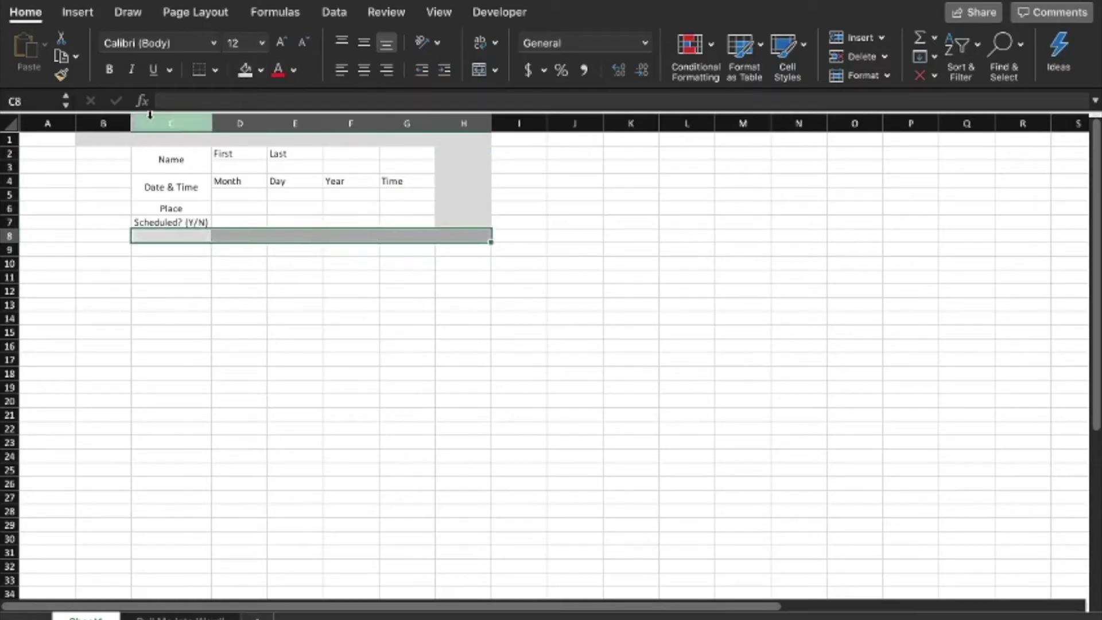
Step: Fill B2:B8, E7:G7, E6:G6 and F2:G3 with the same light grey
{"action": "left_click_drag", "start_coordinate": [116, 150], "coordinate": [111, 232]}
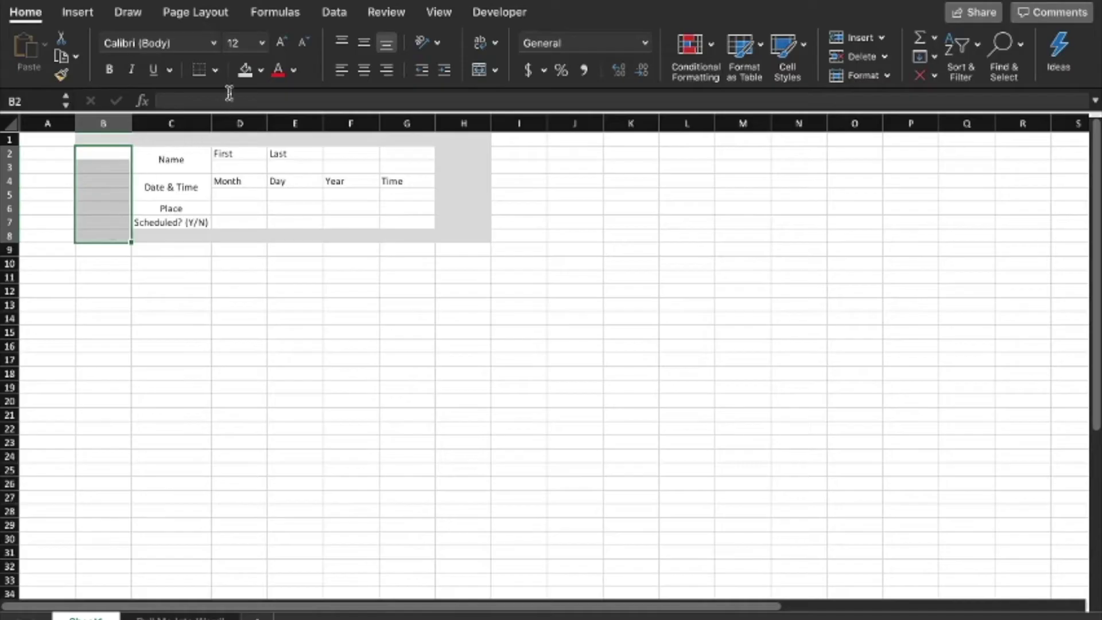
{"action": "left_click", "coordinate": [246, 70]}
{"action": "left_click_drag", "start_coordinate": [290, 221], "coordinate": [389, 221]}
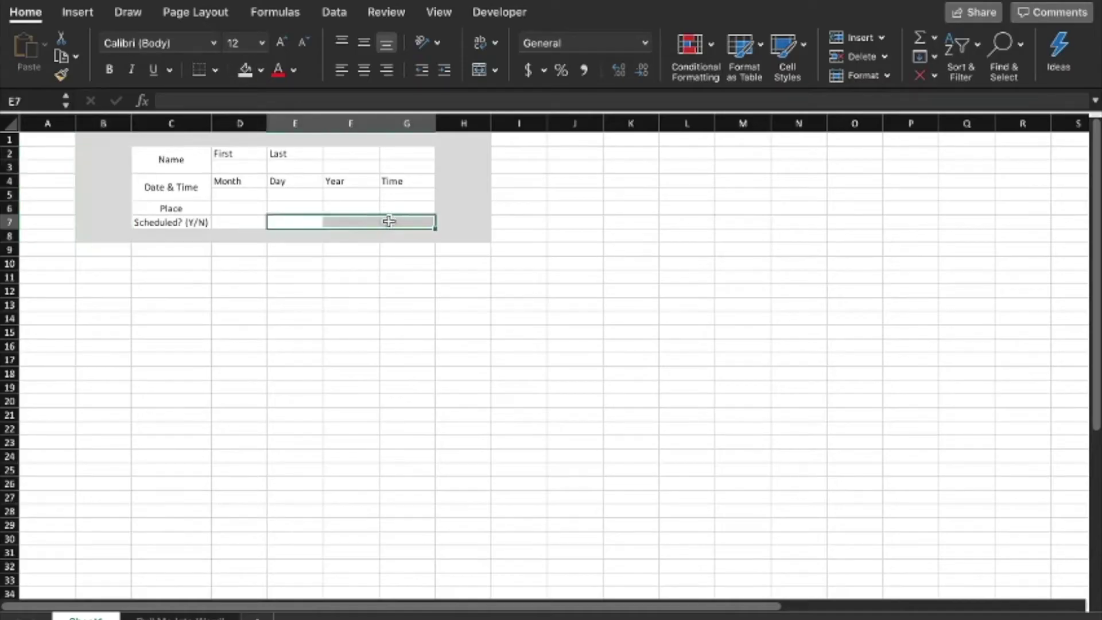
{"action": "left_click", "coordinate": [245, 70]}
{"action": "left_click_drag", "start_coordinate": [292, 207], "coordinate": [389, 208]}
{"action": "left_click", "coordinate": [246, 70]}
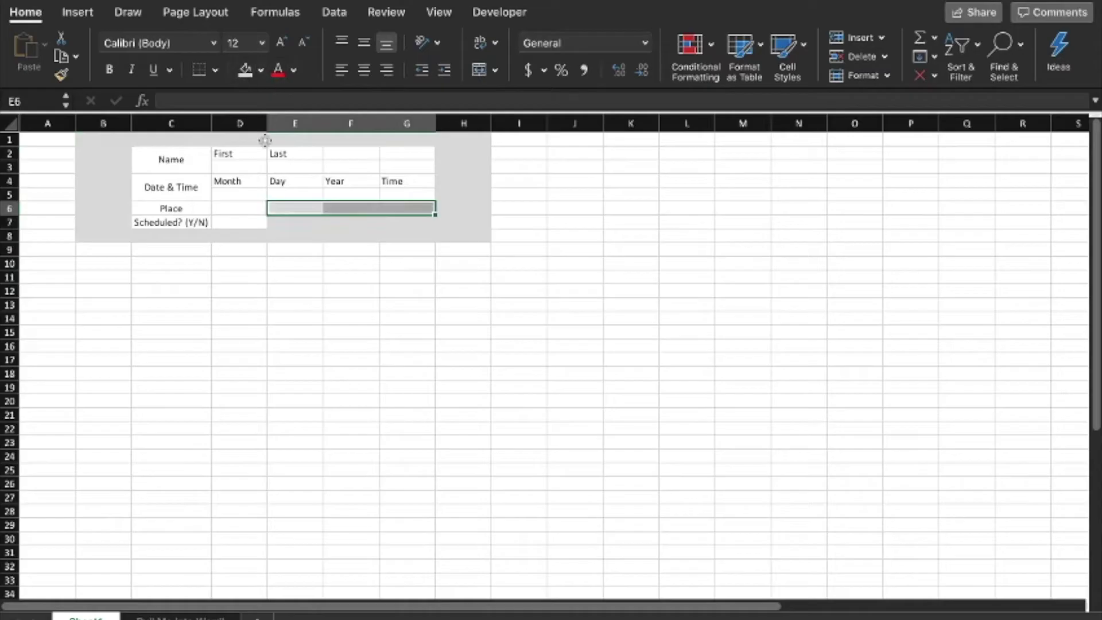
{"action": "left_click_drag", "start_coordinate": [342, 155], "coordinate": [413, 167]}
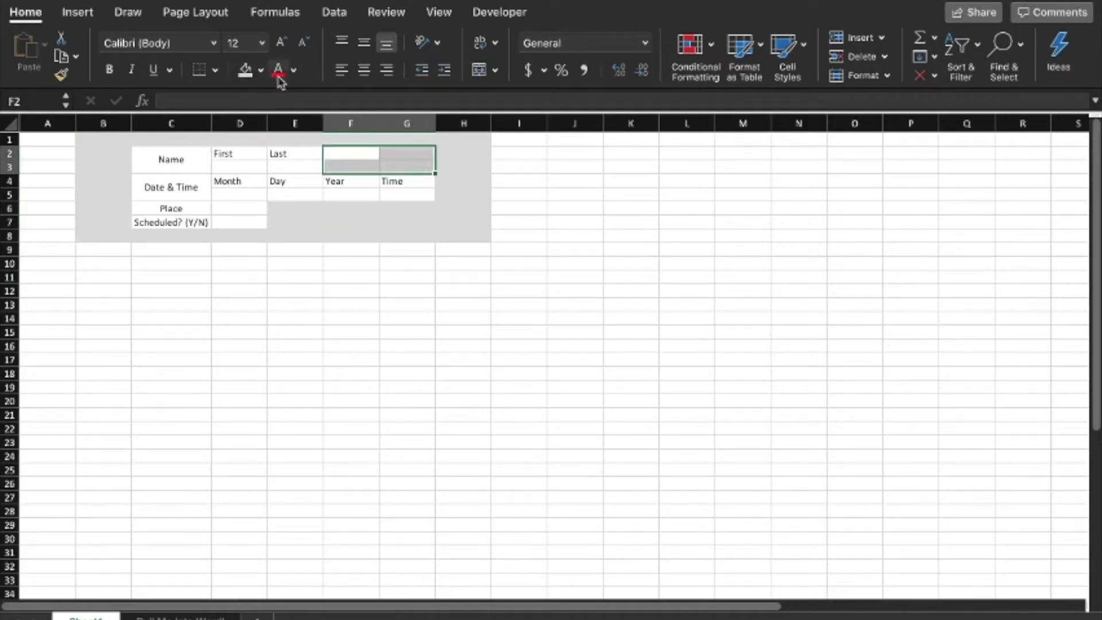
{"action": "left_click", "coordinate": [245, 70]}
{"action": "left_click", "coordinate": [630, 263]}
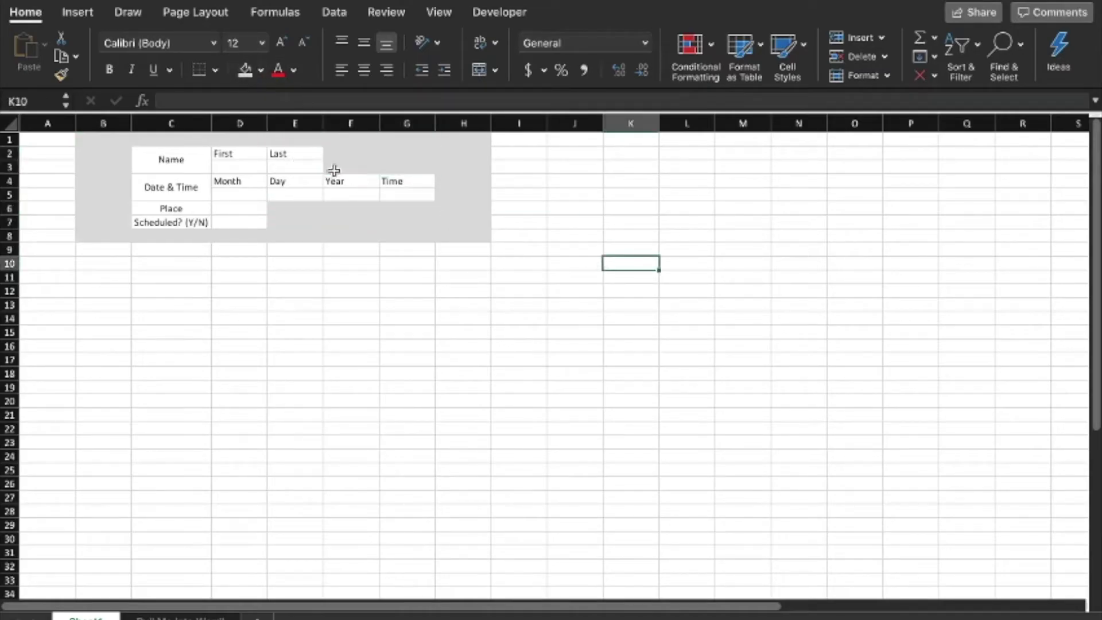
{"action": "left_click_drag", "start_coordinate": [172, 156], "coordinate": [236, 168]}
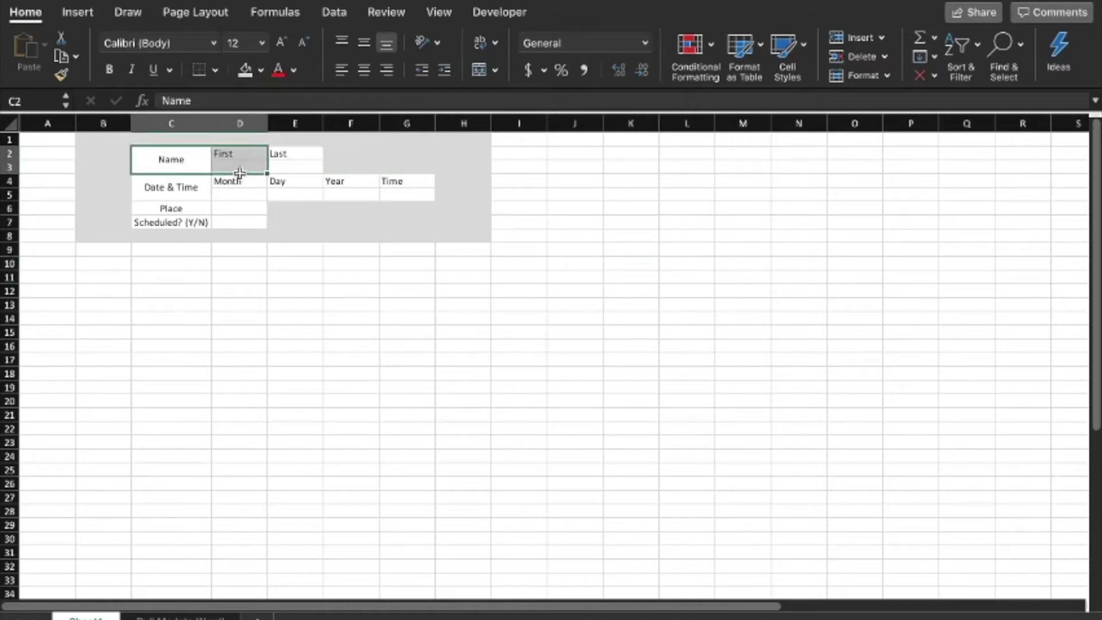
{"action": "left_click", "coordinate": [246, 164]}
Step: Highlight the First and Last entry cells D3 and E3, then show the Pull Me Into Word table
{"action": "left_click", "coordinate": [295, 168]}
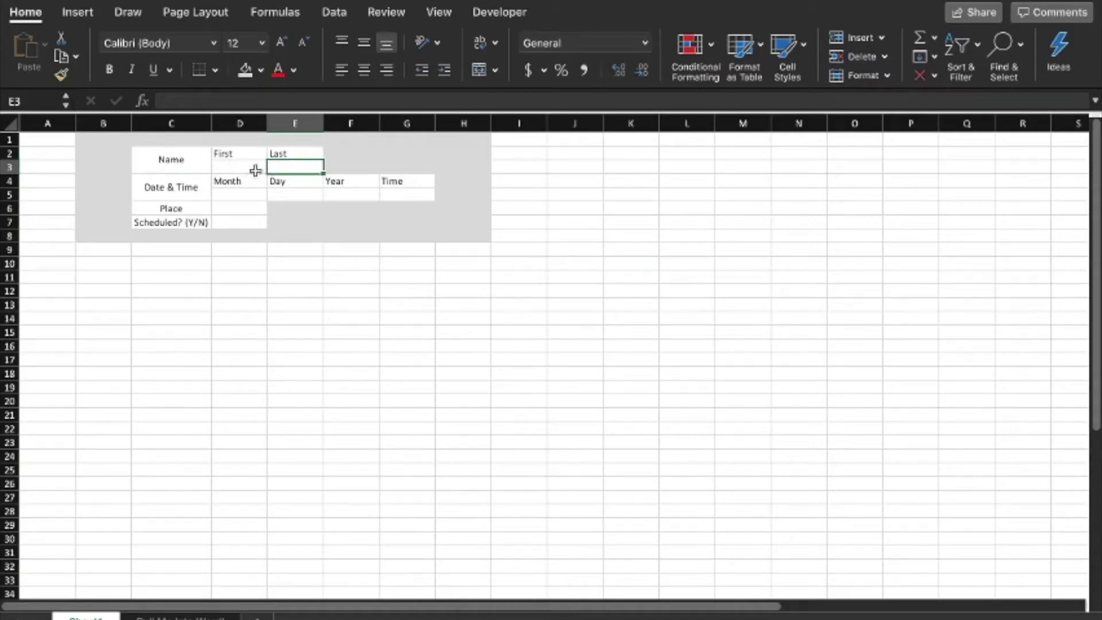
{"action": "left_click", "coordinate": [210, 617]}
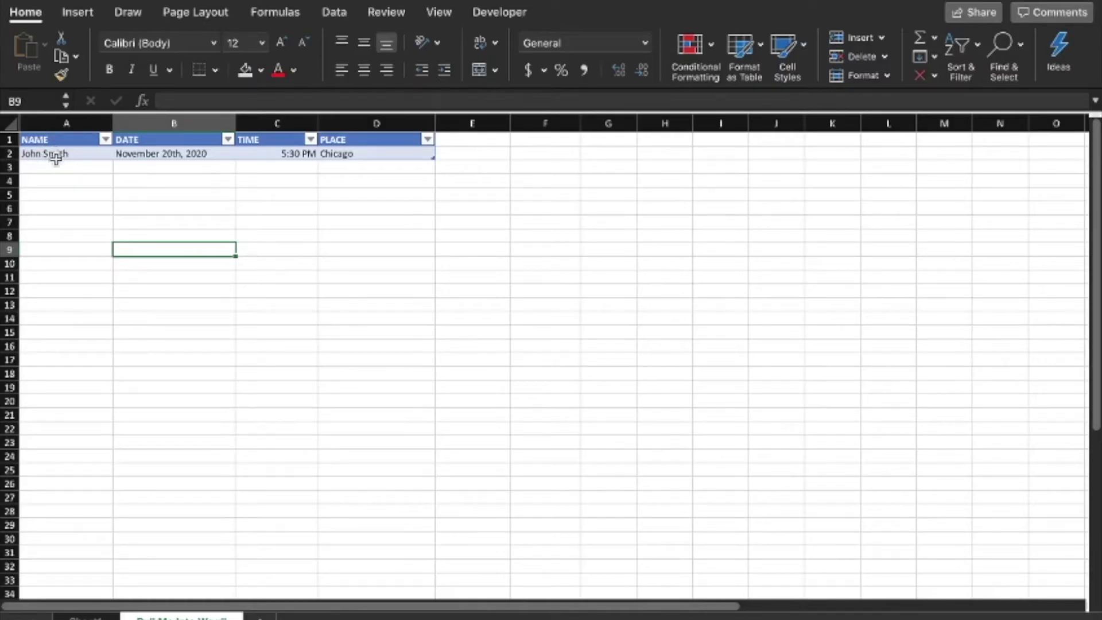
{"action": "left_click", "coordinate": [81, 616]}
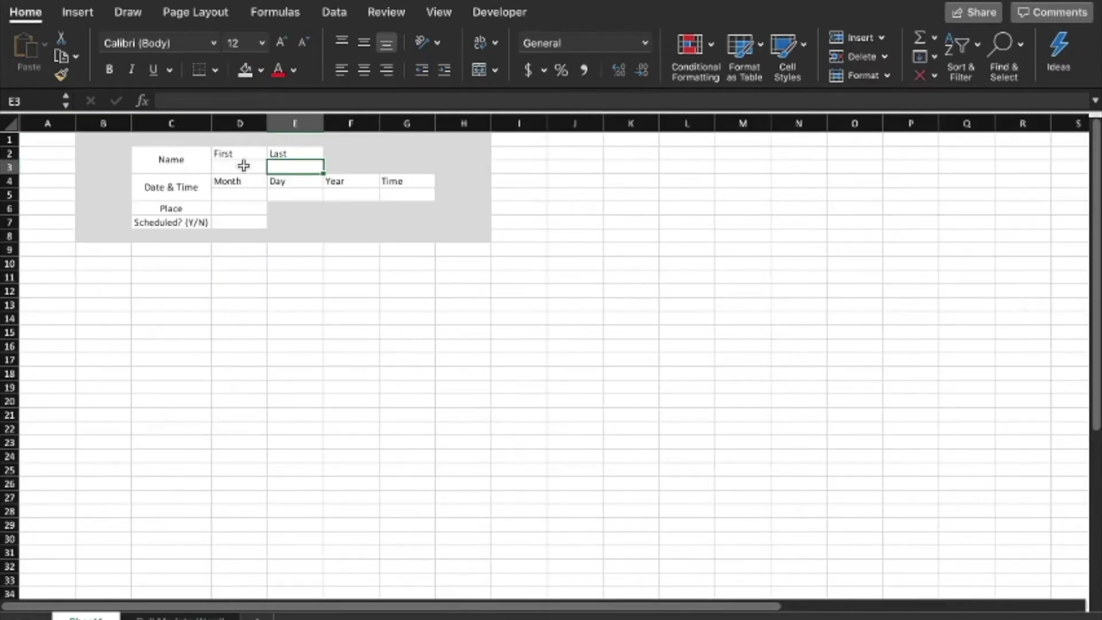
{"action": "left_click", "coordinate": [232, 167]}
{"action": "left_click", "coordinate": [284, 167]}
{"action": "left_click", "coordinate": [245, 167]}
{"action": "left_click", "coordinate": [285, 167]}
{"action": "left_click", "coordinate": [250, 168]}
{"action": "left_click", "coordinate": [284, 167]}
{"action": "left_click", "coordinate": [255, 167]}
{"action": "left_click", "coordinate": [293, 166]}
{"action": "left_click", "coordinate": [180, 616]}
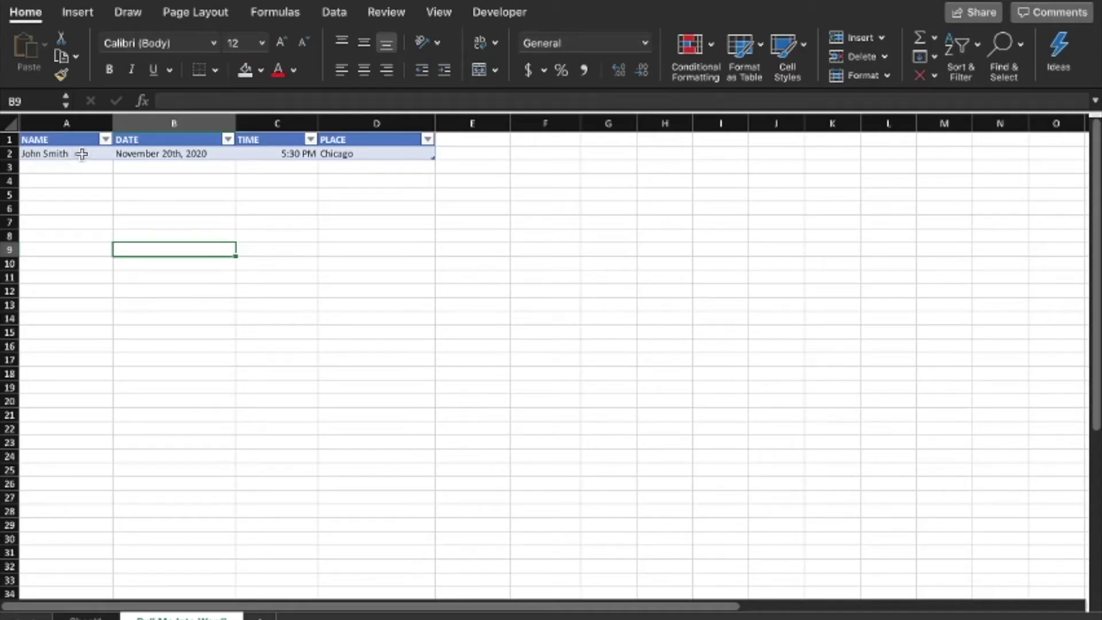
Step: Start a =CONCATENATE( formula in the NAME cell A2
{"action": "left_click", "coordinate": [81, 154]}
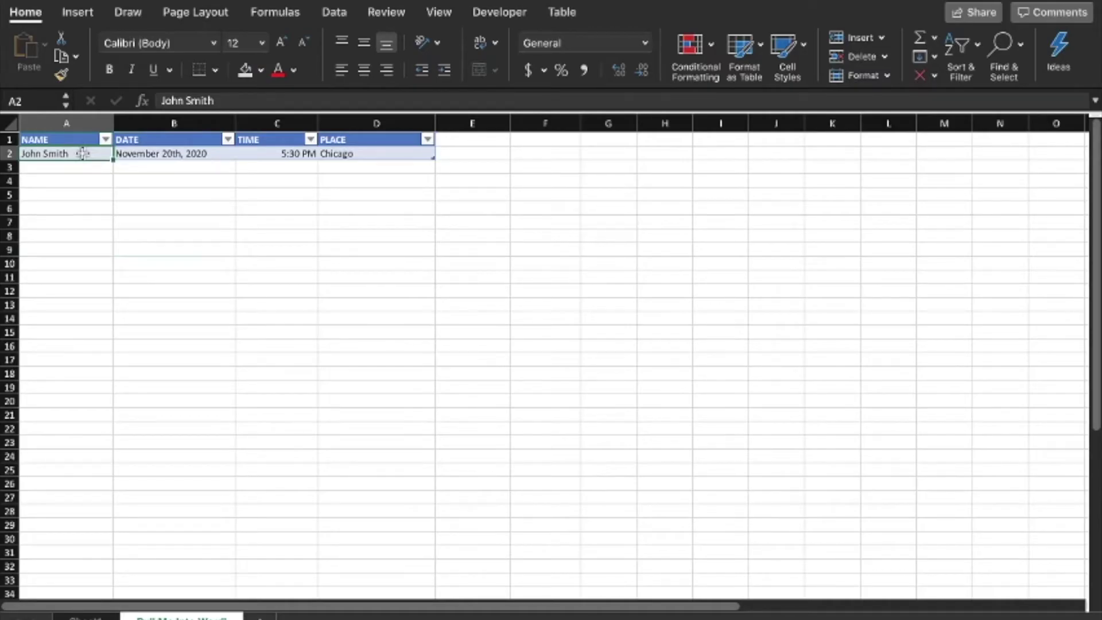
{"action": "type", "text": "="}
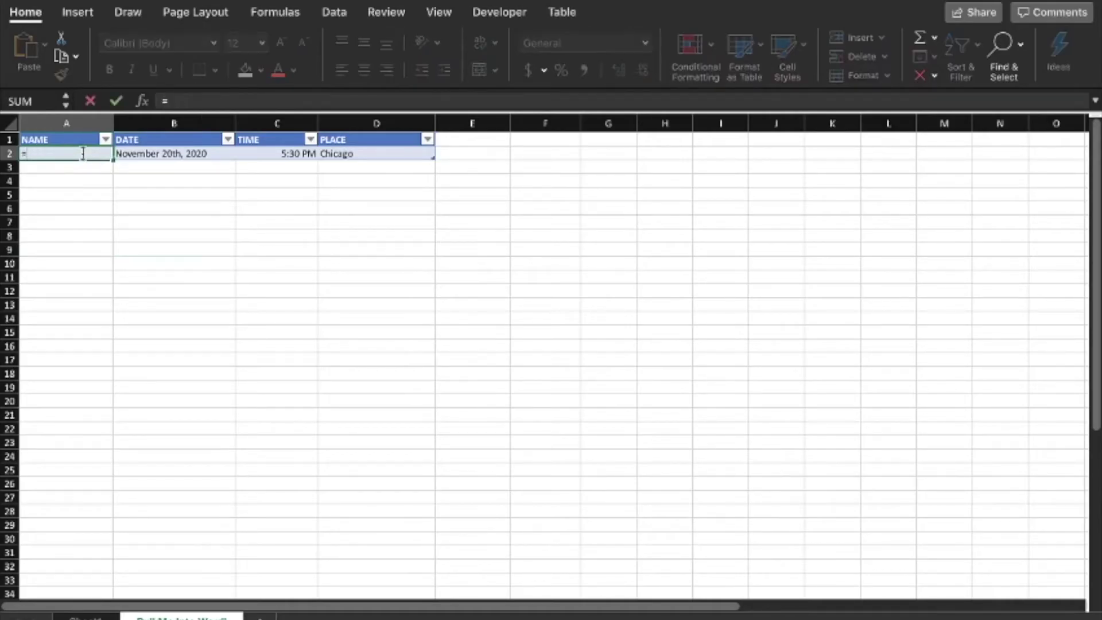
{"action": "type", "text": "C"}
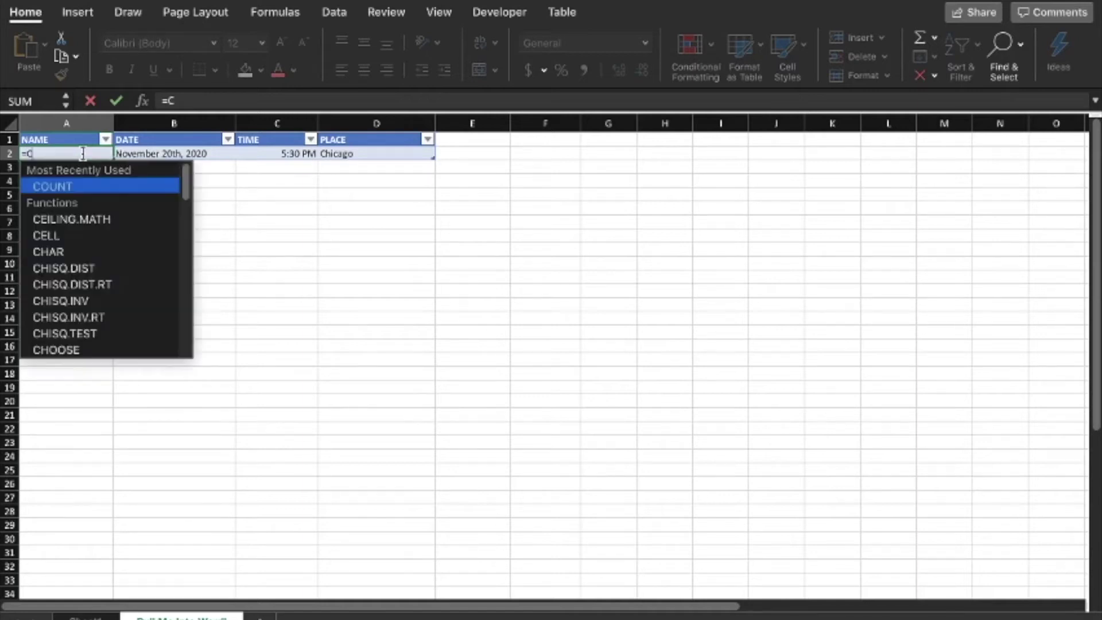
{"action": "type", "text": "ONT"}
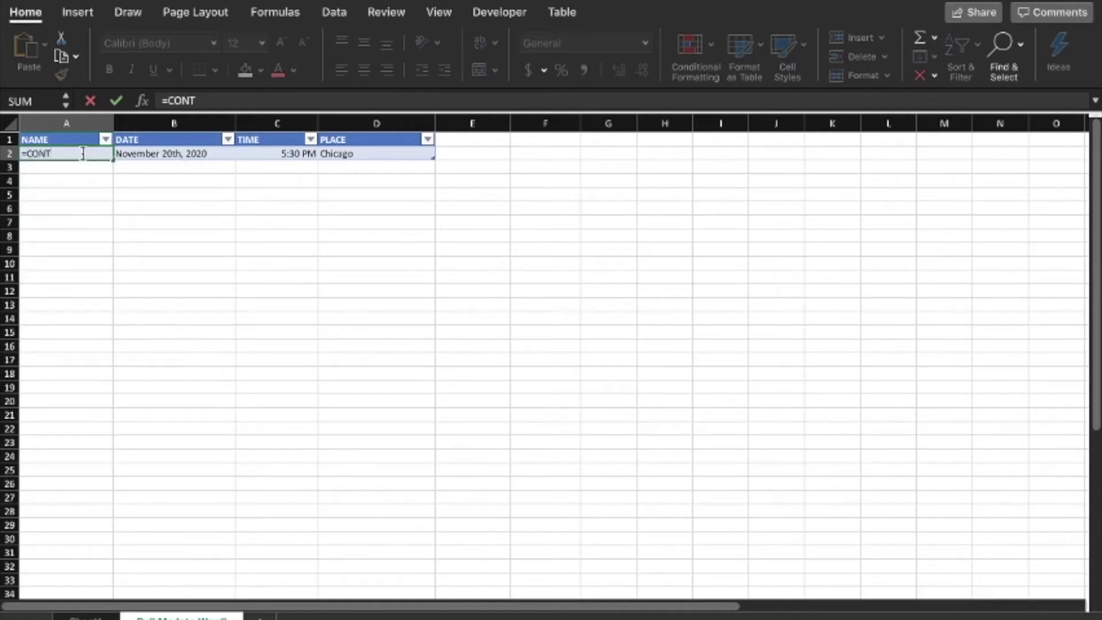
{"action": "key", "text": "BackSpace"}
{"action": "type", "text": "CATENATE"}
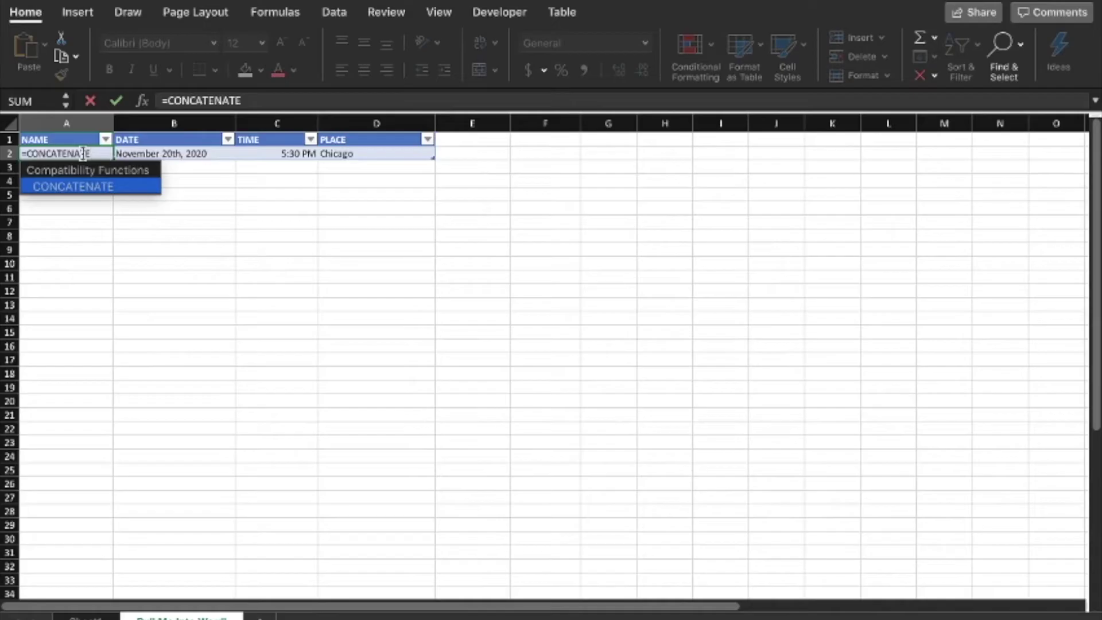
{"action": "type", "text": "("}
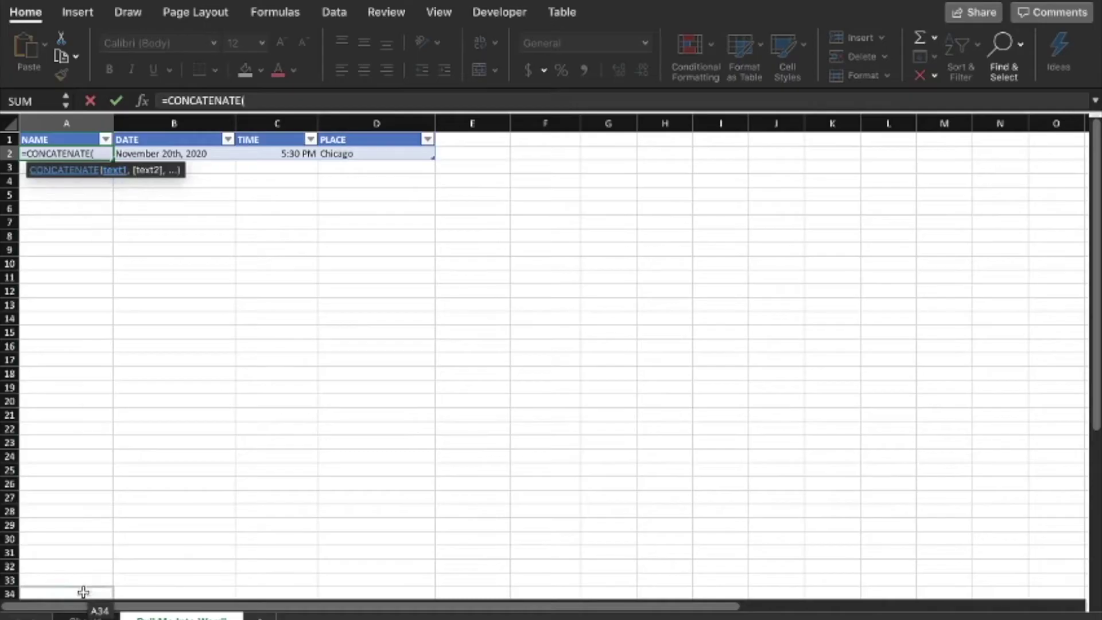
Step: Join Sheet1's D3 and E3 with a space and commit the formula
{"action": "left_click", "coordinate": [86, 617]}
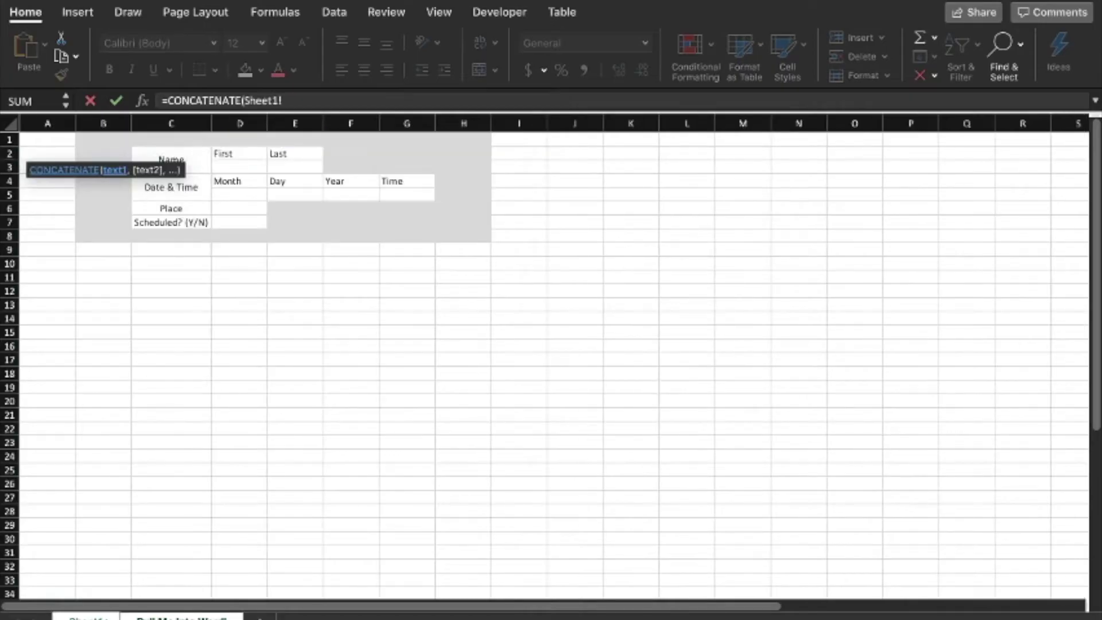
{"action": "left_click", "coordinate": [236, 165]}
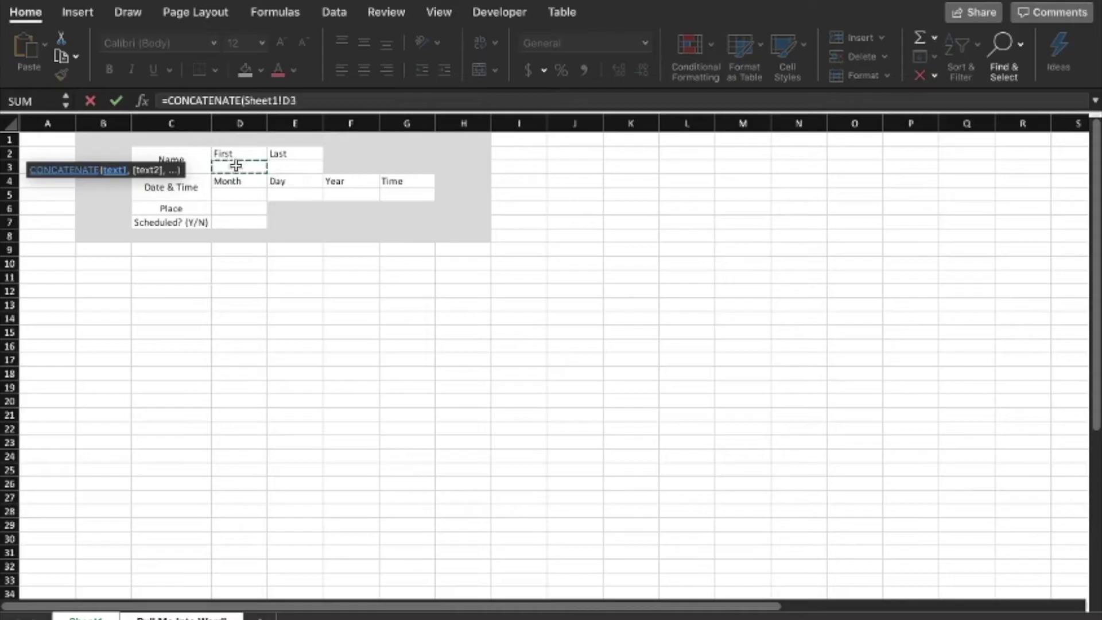
{"action": "left_click", "coordinate": [308, 101]}
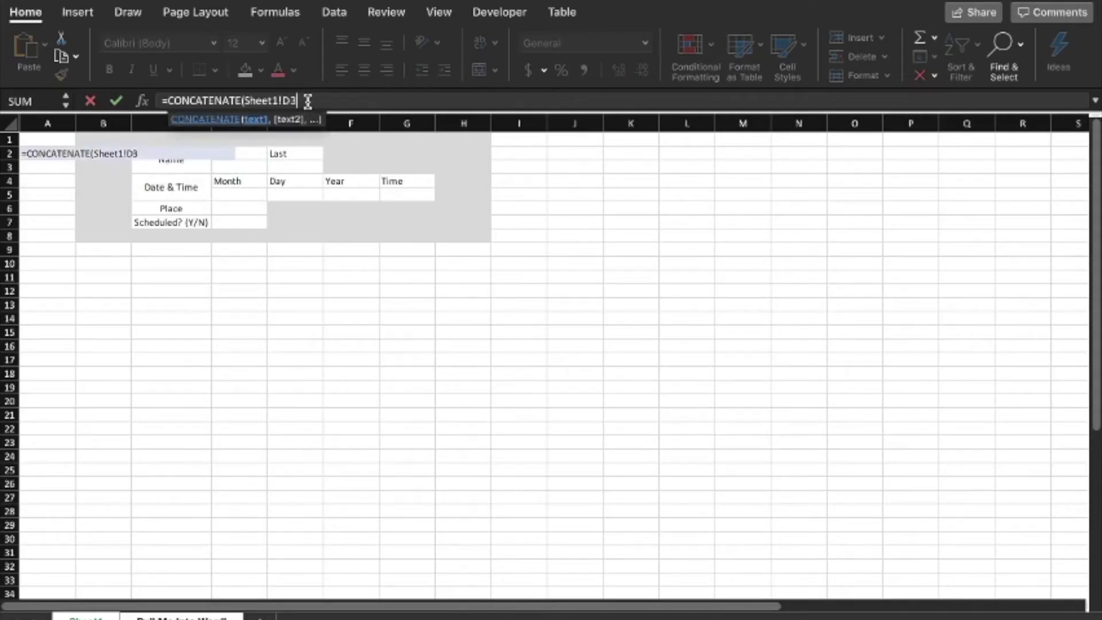
{"action": "type", "text": ","}
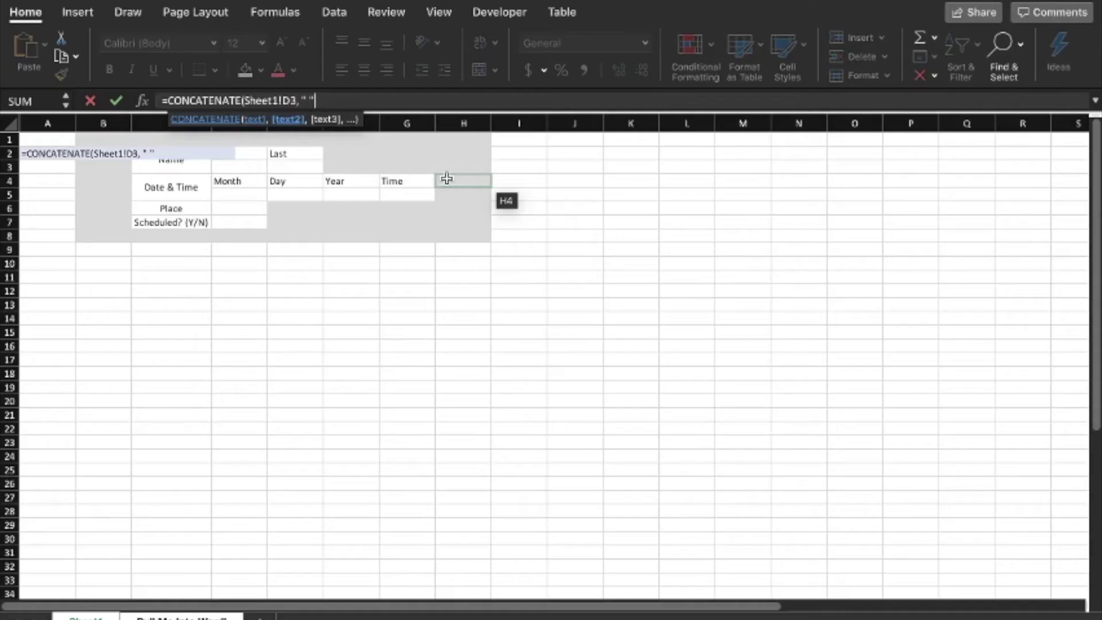
{"action": "type", "text": ","}
{"action": "left_click", "coordinate": [278, 168]}
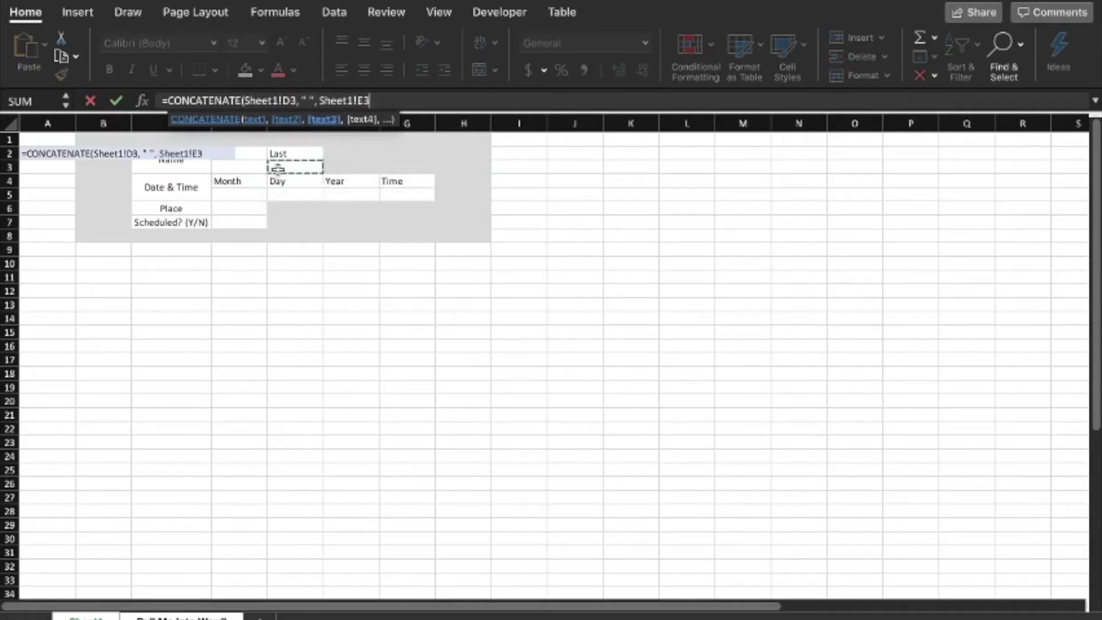
{"action": "type", "text": ")"}
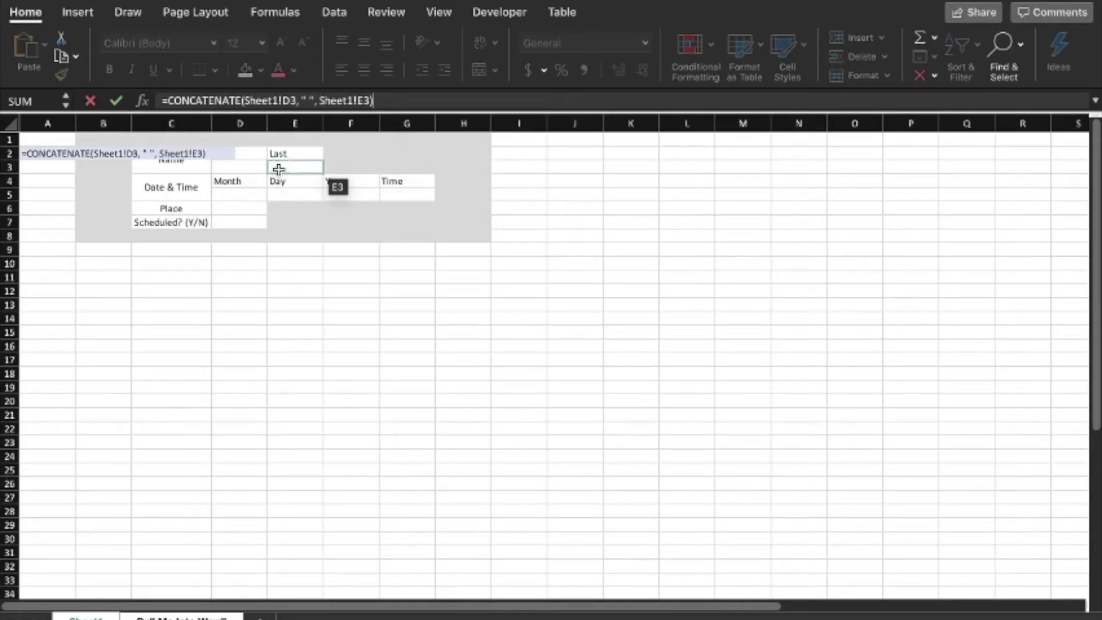
{"action": "key", "text": "Return"}
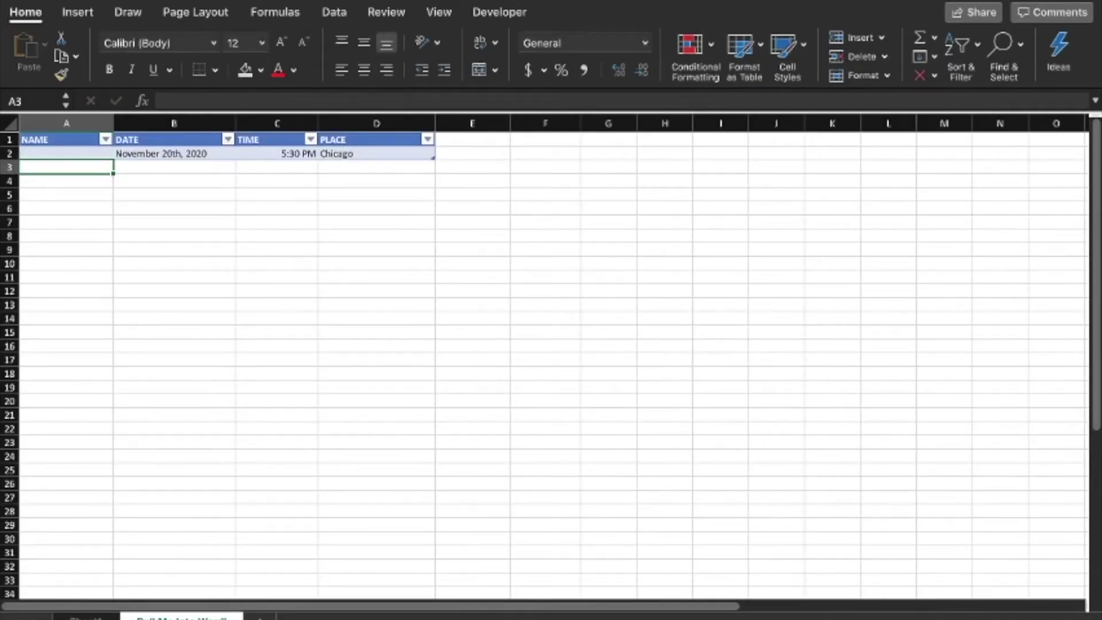
{"action": "key", "text": "ctrl+Page_Up"}
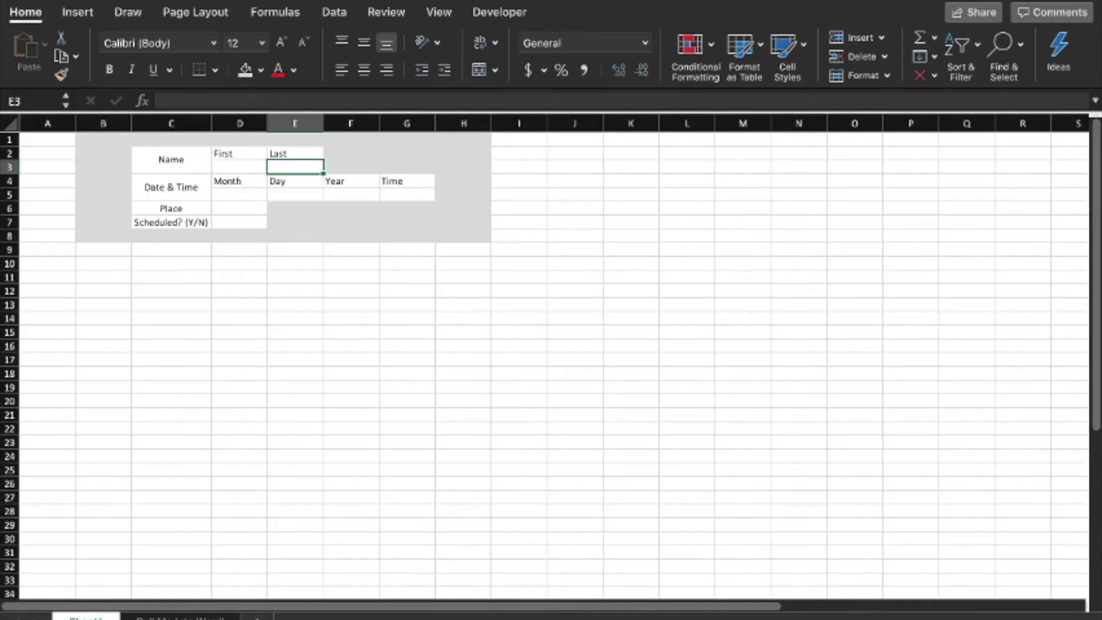
Step: Rename Sheet1 to 'Data Entry'
{"action": "right_click", "coordinate": [98, 616]}
{"action": "left_click", "coordinate": [180, 450]}
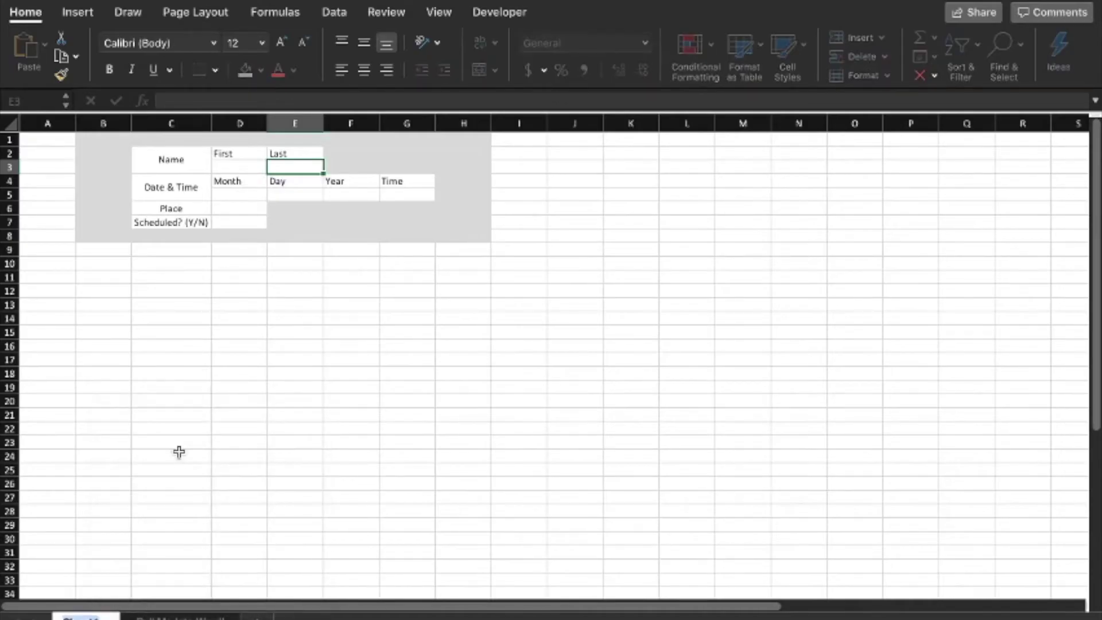
{"action": "type", "text": "Data Entry"}
{"action": "key", "text": "Return"}
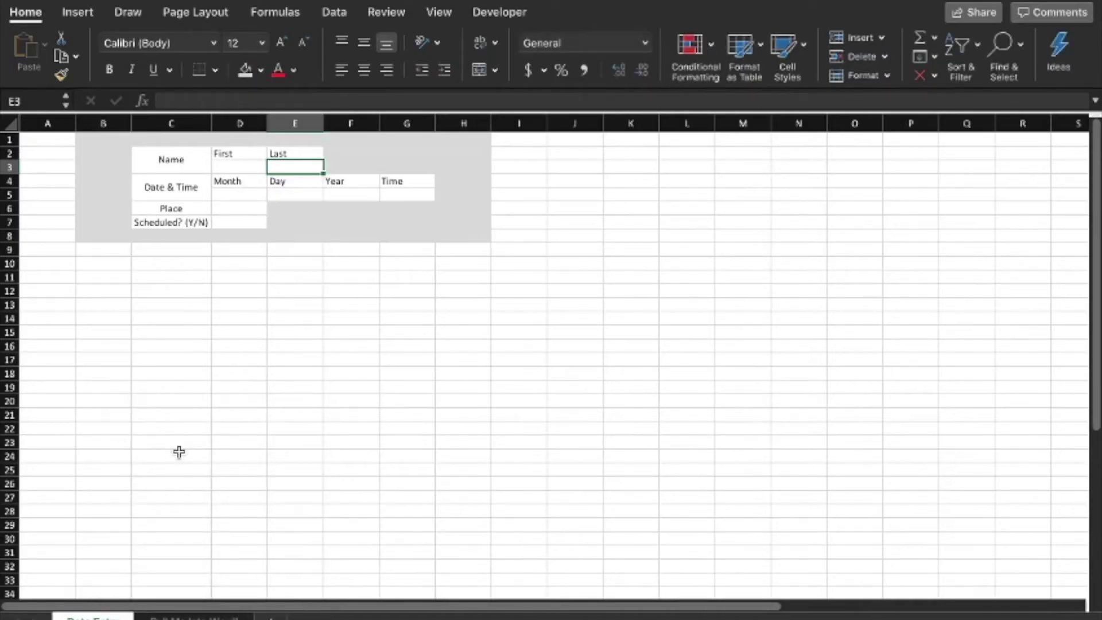
Step: Enter a sample first and last name in D3 and E3, then verify the combined NAME in A2
{"action": "left_click", "coordinate": [249, 165]}
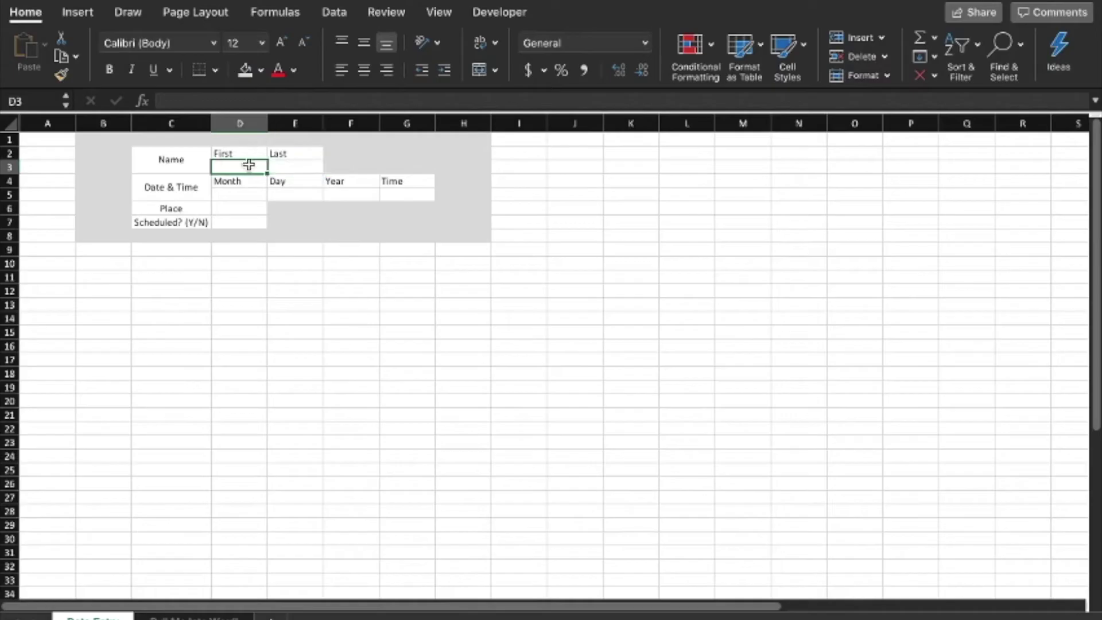
{"action": "type", "text": "John"}
{"action": "key", "text": "Tab"}
{"action": "type", "text": "Smith"}
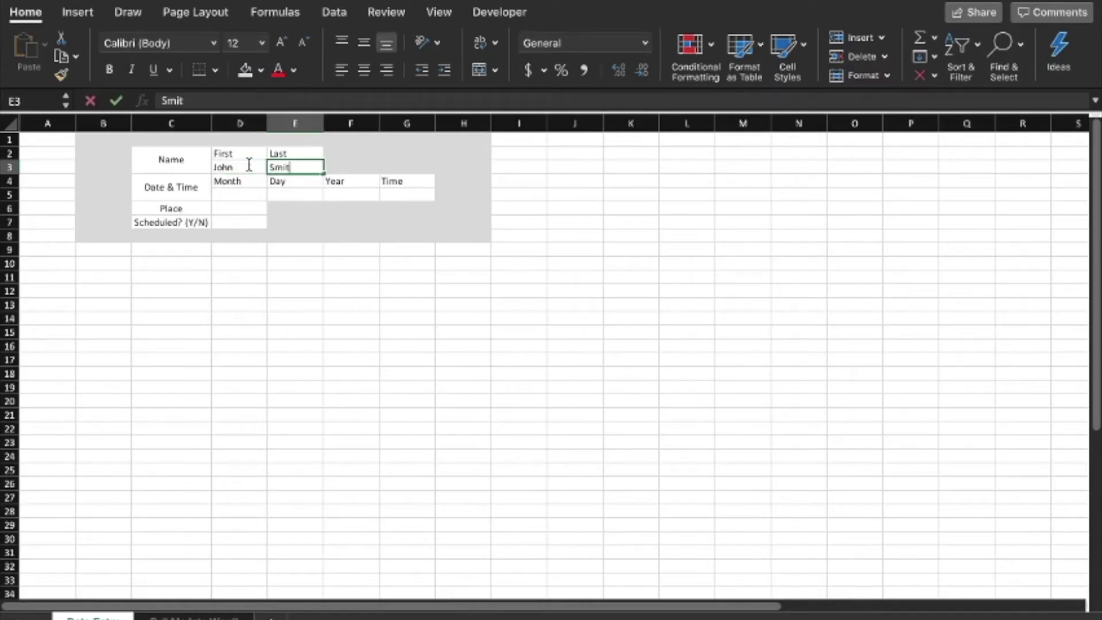
{"action": "left_click", "coordinate": [330, 316]}
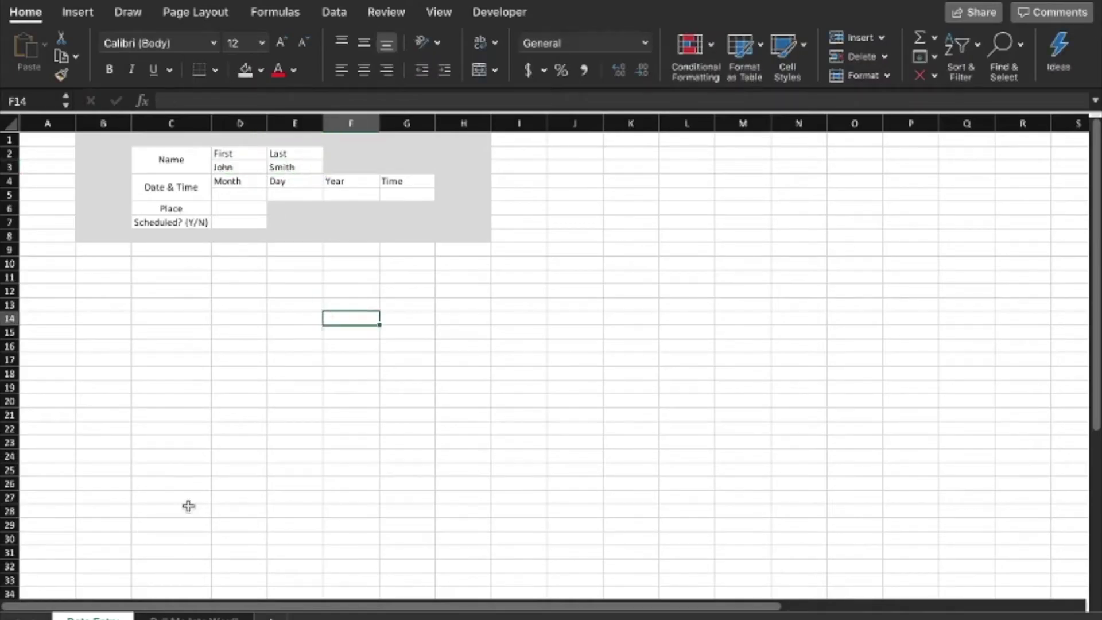
{"action": "left_click", "coordinate": [196, 614]}
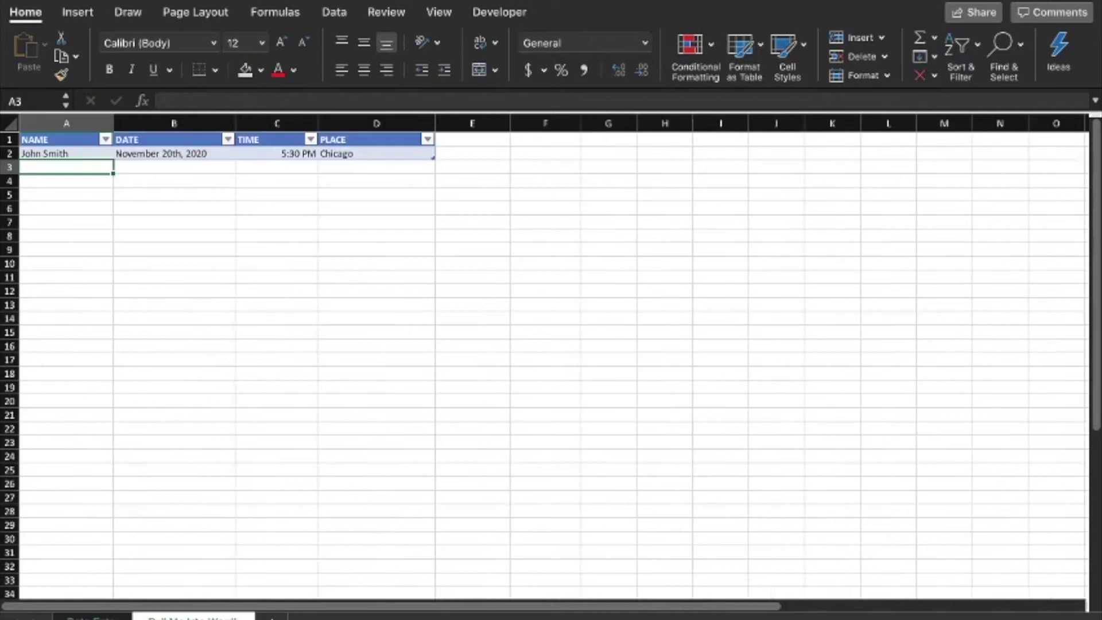
{"action": "left_click", "coordinate": [70, 153]}
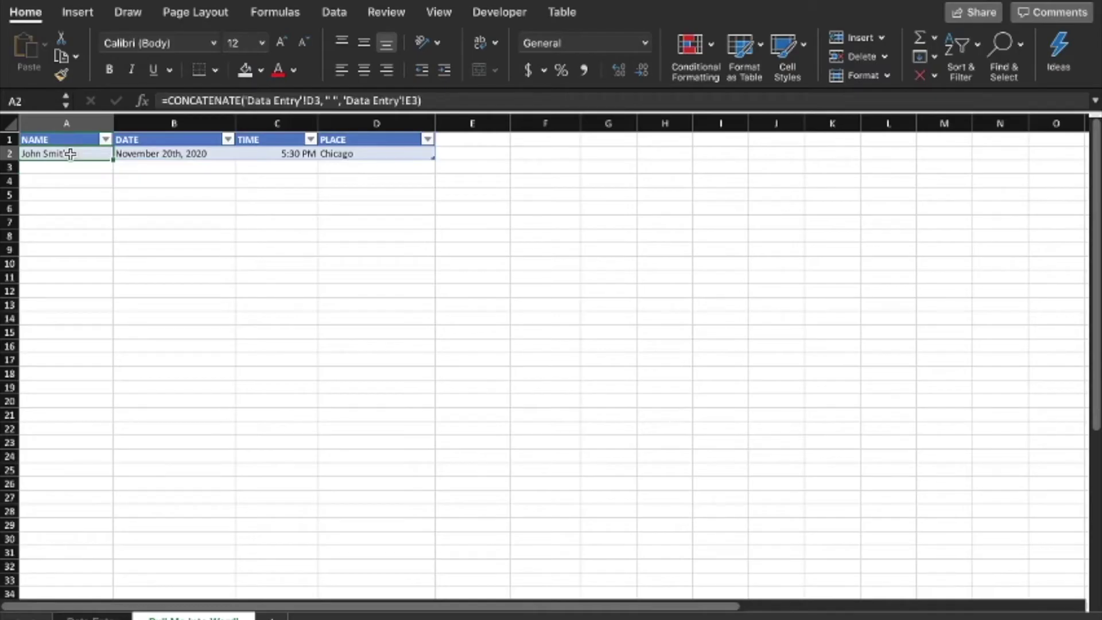
{"action": "key", "text": "Return"}
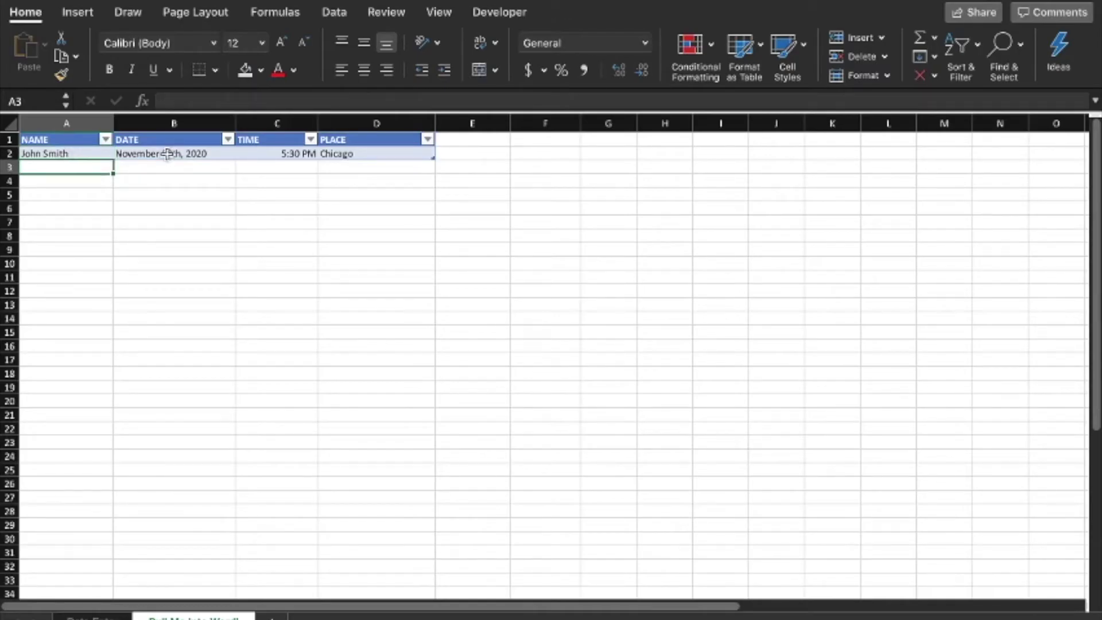
{"action": "left_click", "coordinate": [166, 153]}
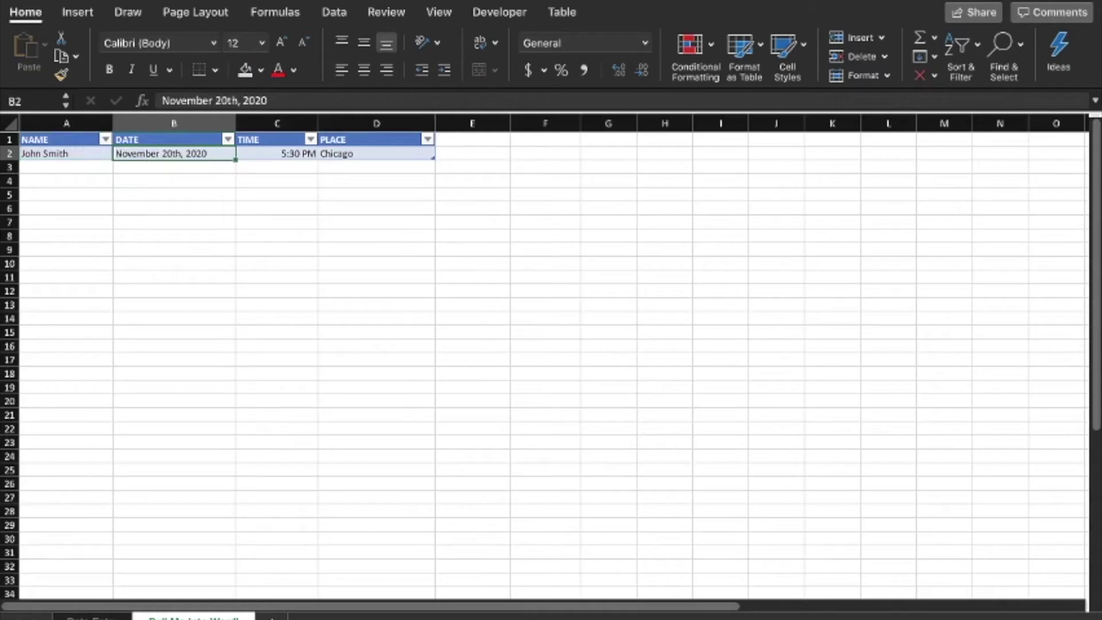
Step: Fill the Data Entry Month, Day, Year and Time cells with November, 20th, 2020 and 5:00 PM
{"action": "left_click", "coordinate": [92, 617]}
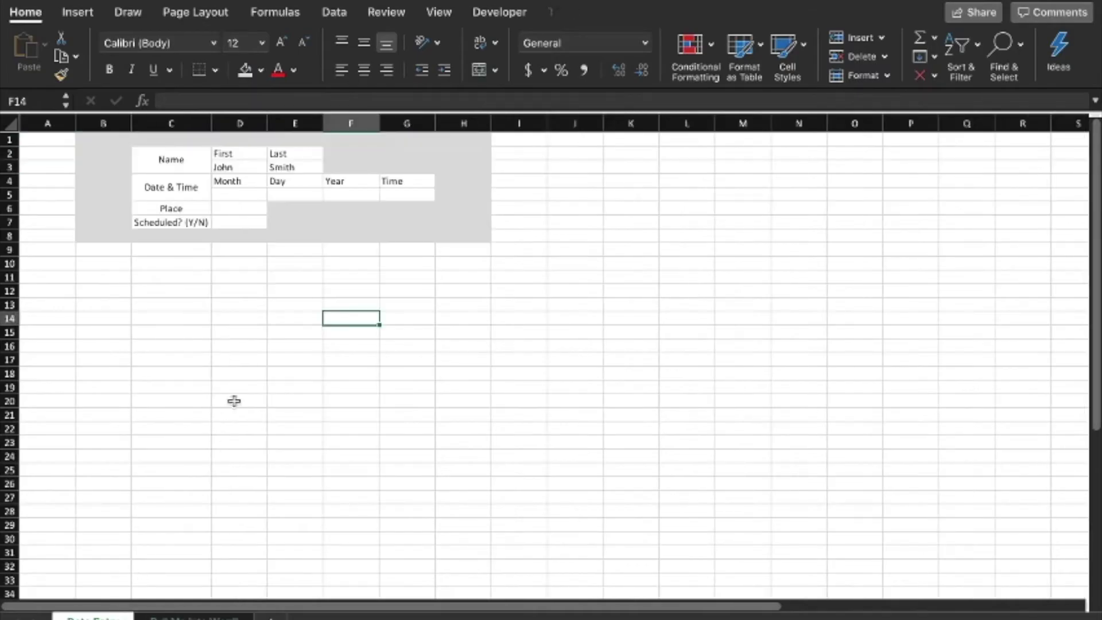
{"action": "left_click", "coordinate": [250, 194]}
{"action": "type", "text": "M"}
{"action": "key", "text": "BackSpace"}
{"action": "type", "text": "No"}
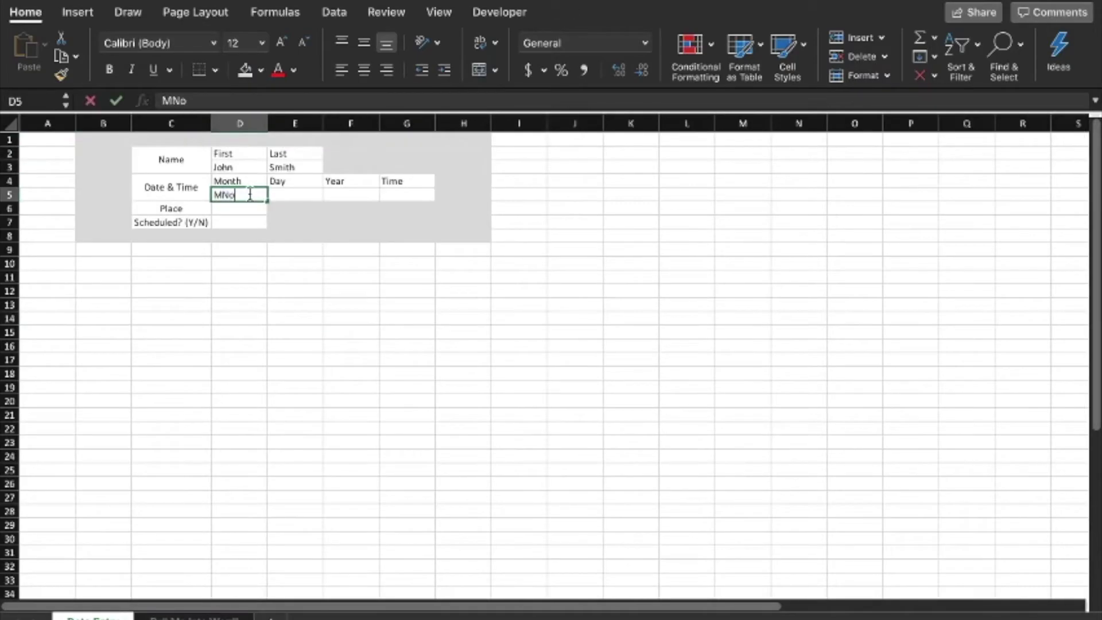
{"action": "type", "text": "vember"}
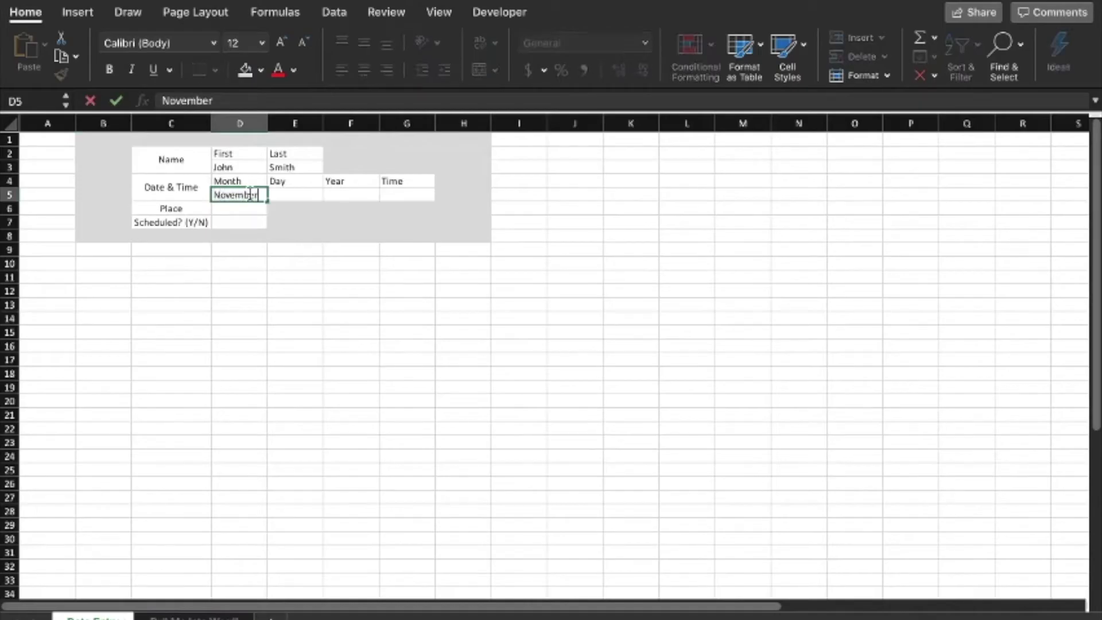
{"action": "key", "text": "Tab"}
{"action": "type", "text": "20th"}
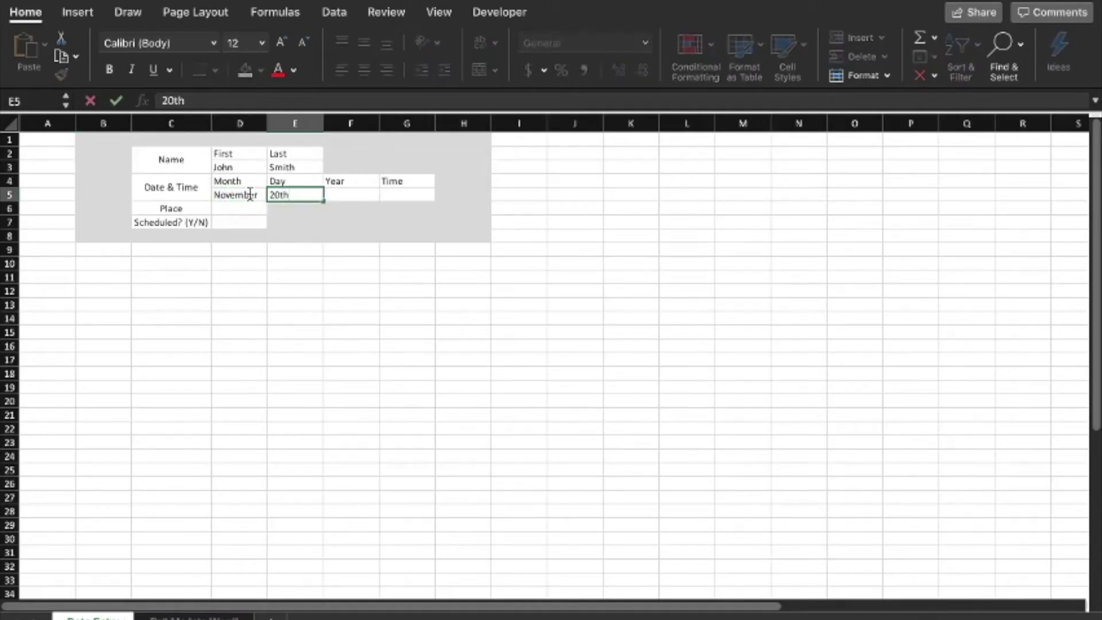
{"action": "key", "text": "Tab"}
{"action": "type", "text": "2020"}
{"action": "key", "text": "Tab"}
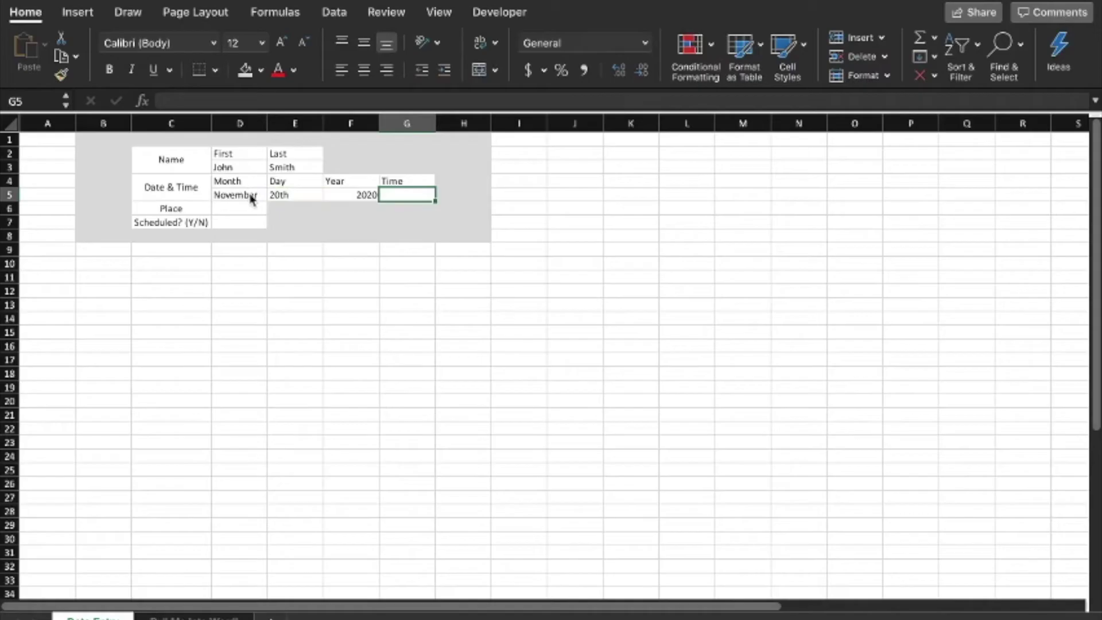
{"action": "type", "text": "5:00 PM"}
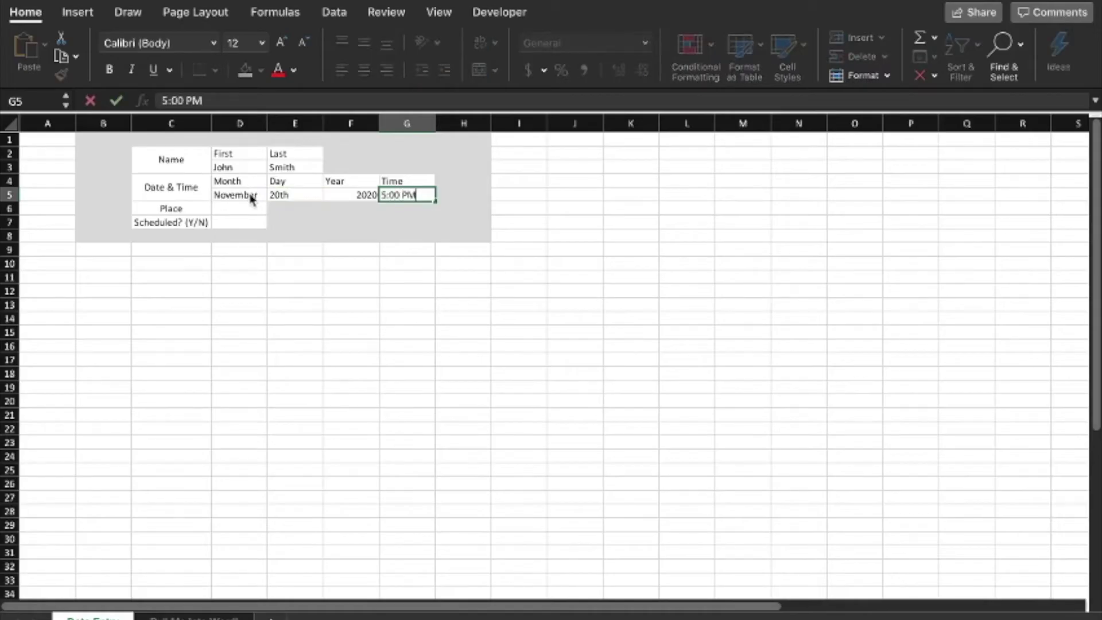
{"action": "key", "text": "Return"}
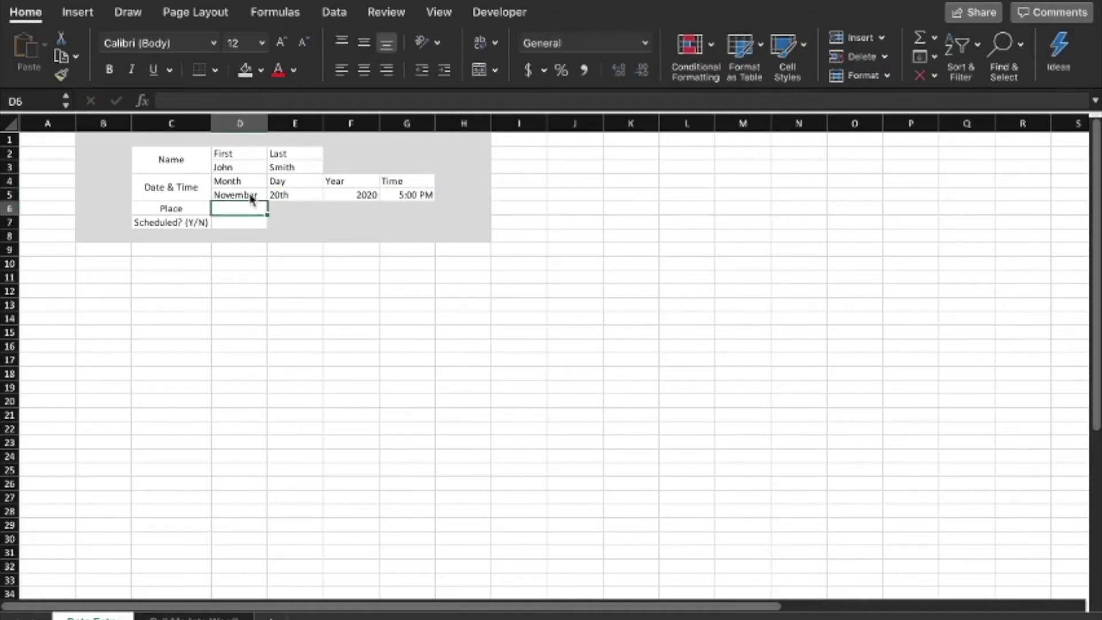
{"action": "left_click", "coordinate": [221, 615]}
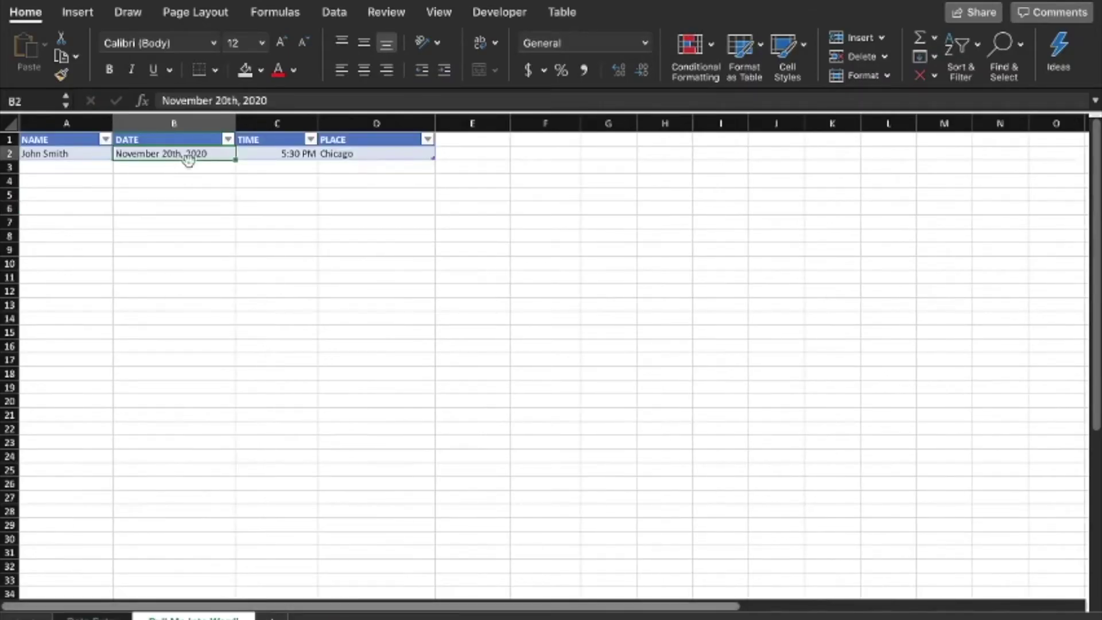
Step: Replace B2 with a CONCATENATE formula joining Data Entry D5, E5 and F5 into November 20th, 2020
{"action": "left_click_drag", "start_coordinate": [268, 101], "coordinate": [164, 102]}
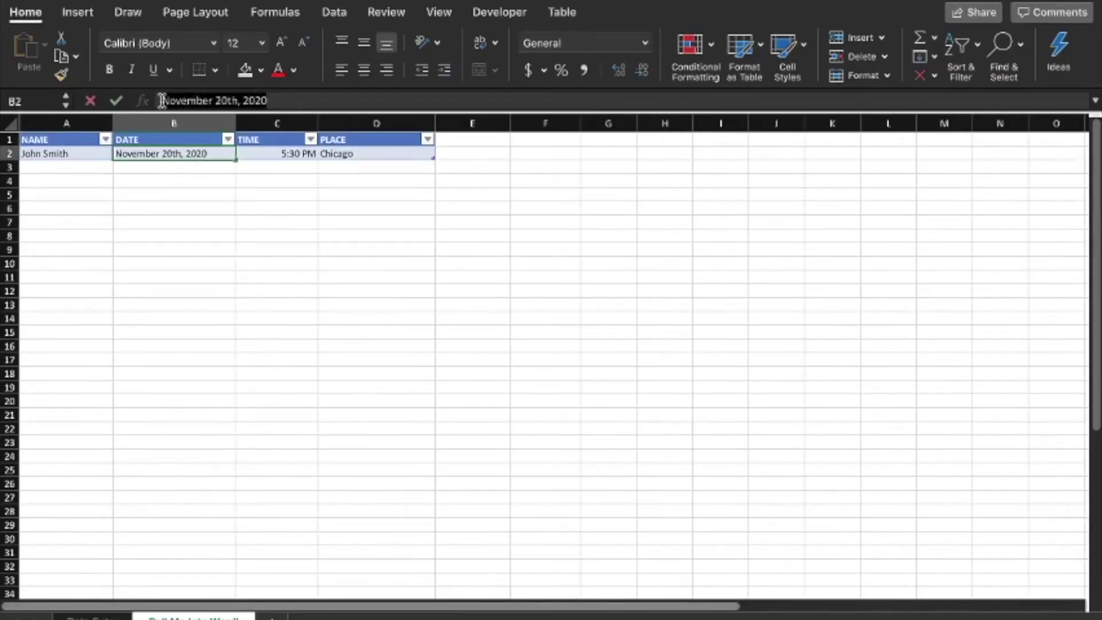
{"action": "type", "text": "=concatenate("}
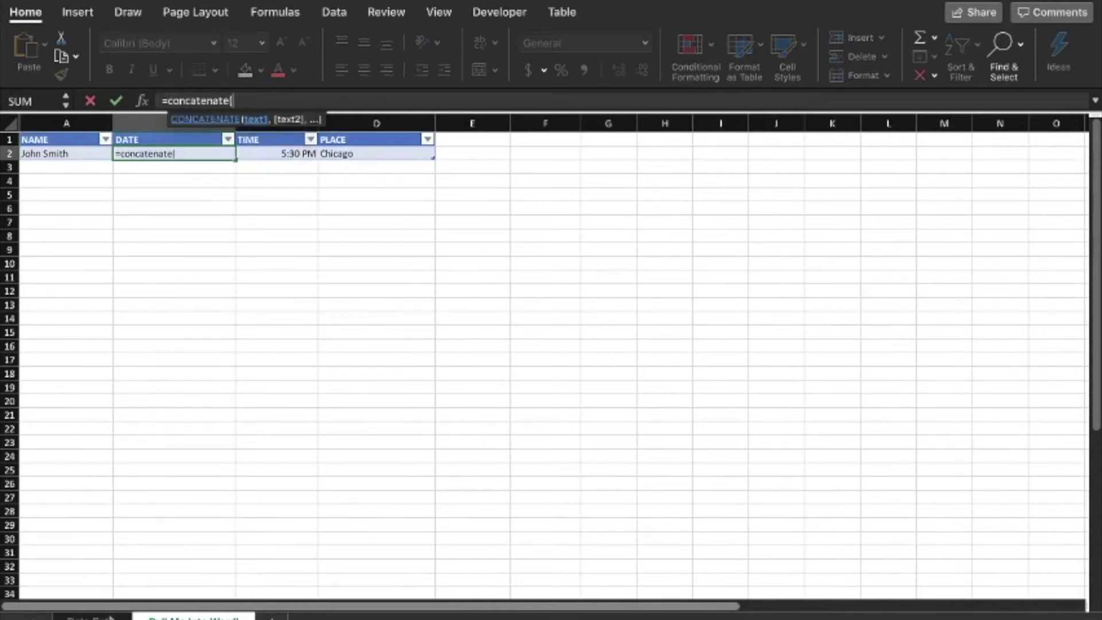
{"action": "left_click", "coordinate": [92, 616]}
{"action": "left_click", "coordinate": [259, 195]}
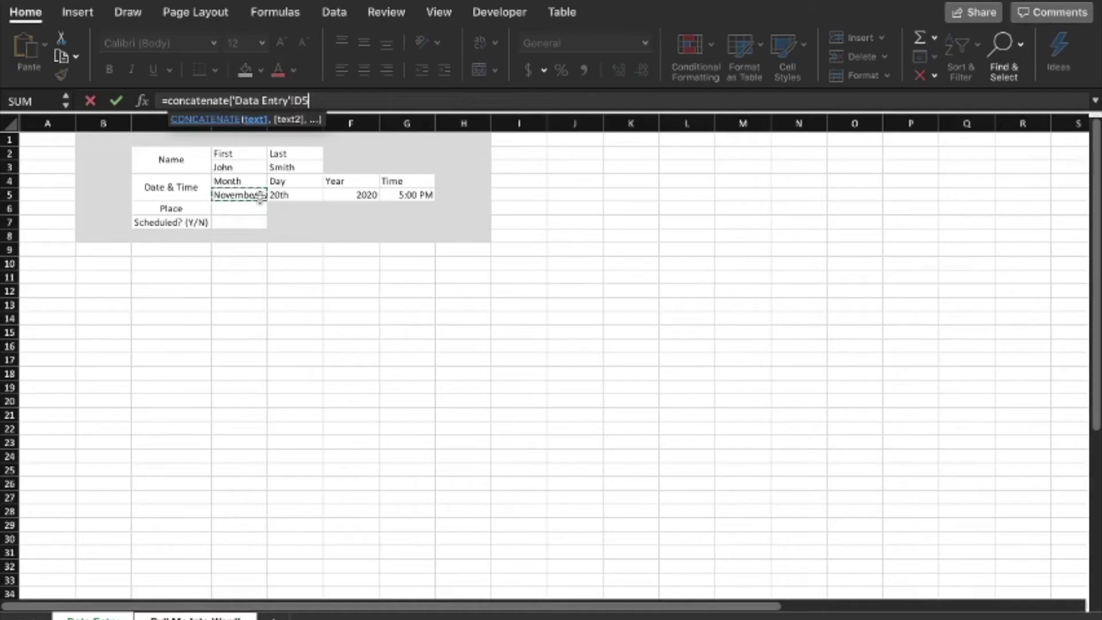
{"action": "type", "text": ", \" "}
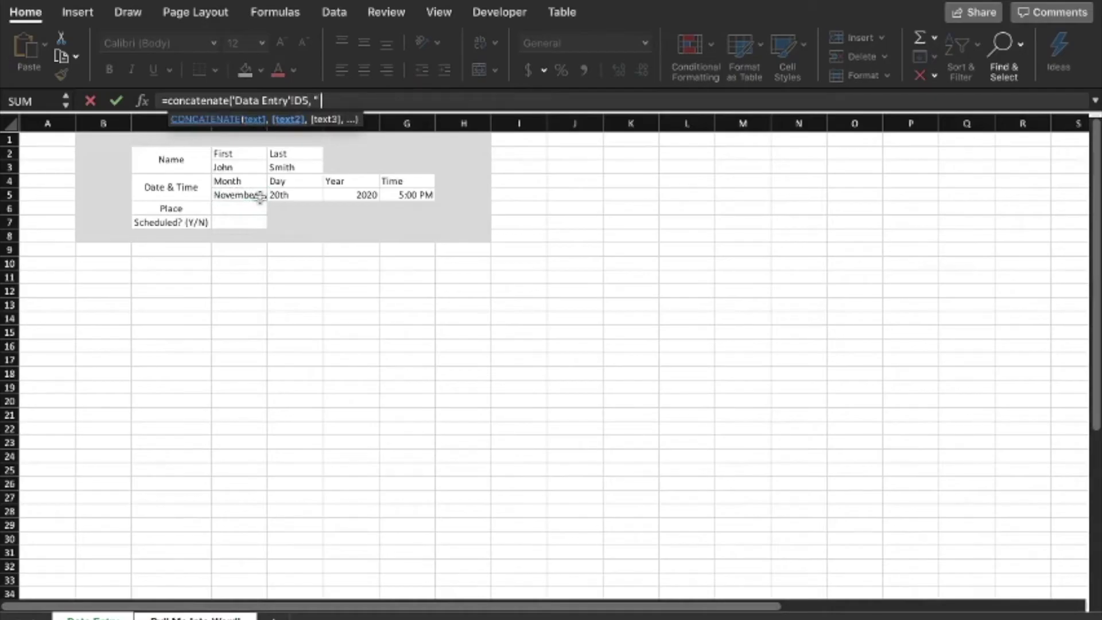
{"action": "type", "text": "\","}
{"action": "left_click", "coordinate": [280, 195]}
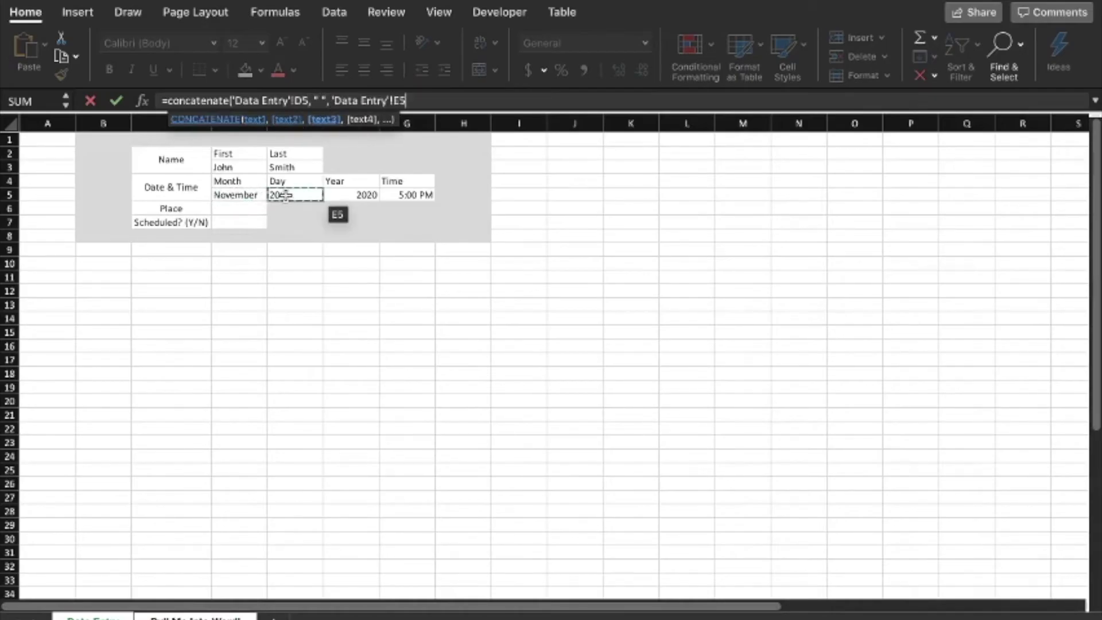
{"action": "type", "text": ", \""}
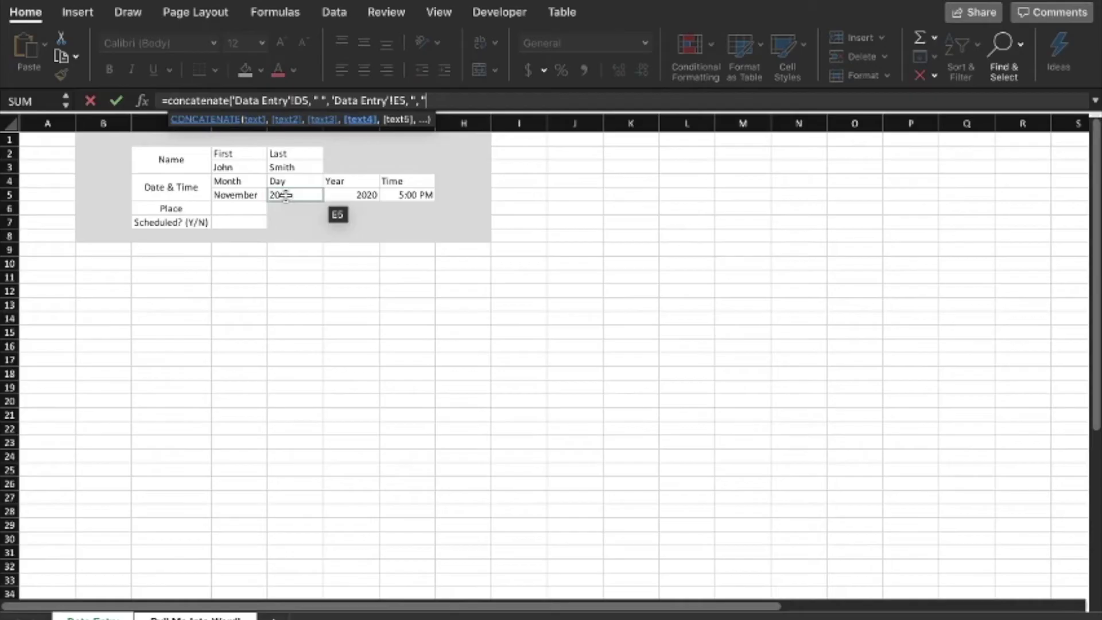
{"action": "type", "text": ","}
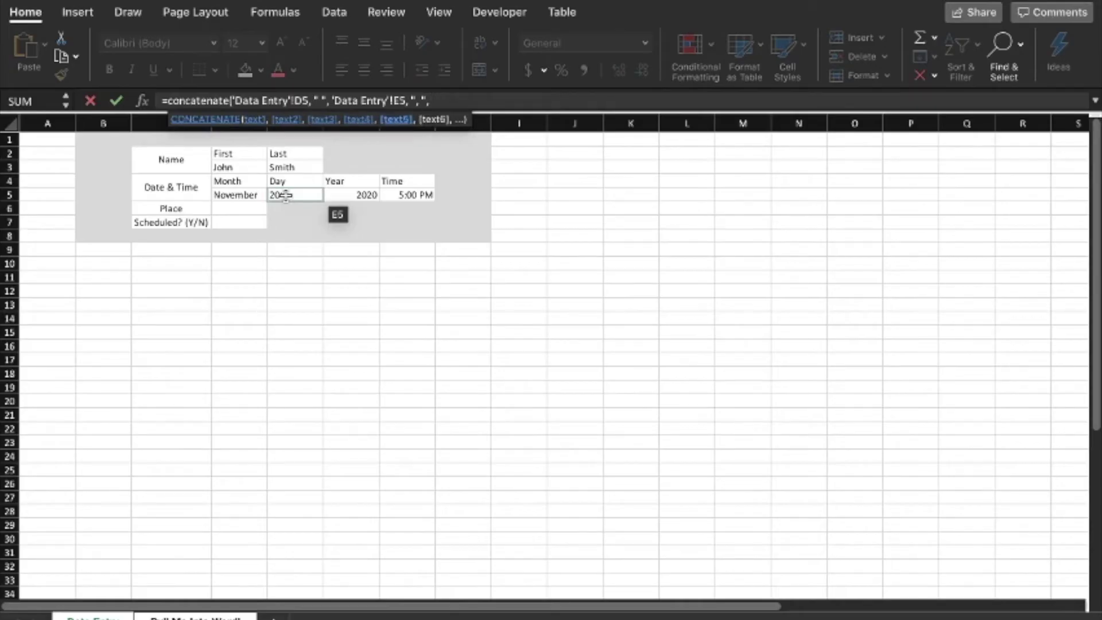
{"action": "left_click", "coordinate": [352, 194]}
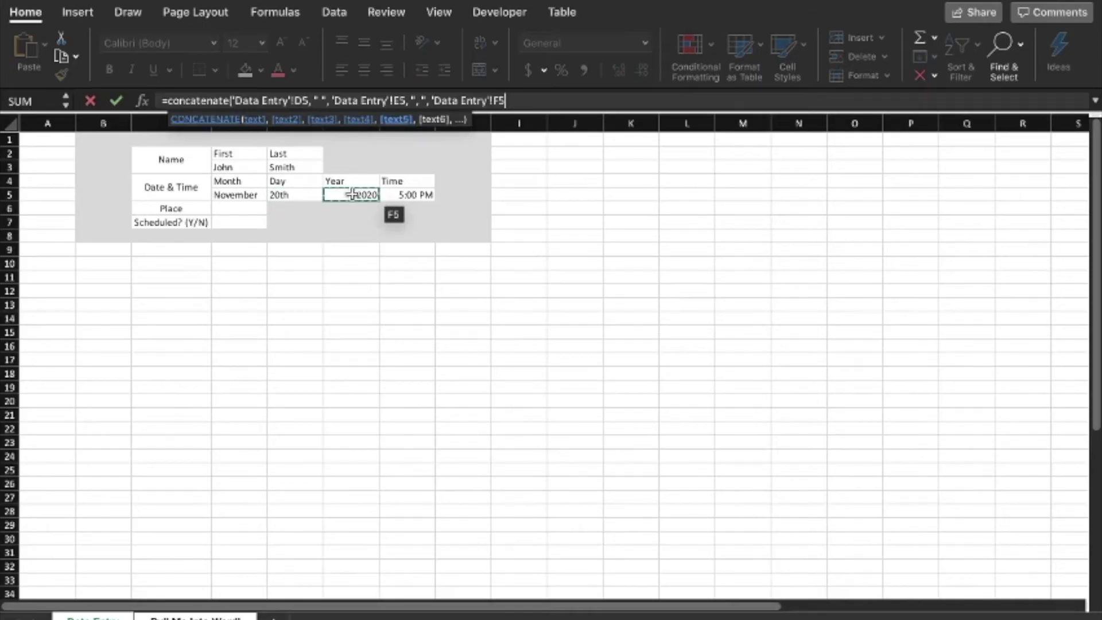
{"action": "key", "text": "Return"}
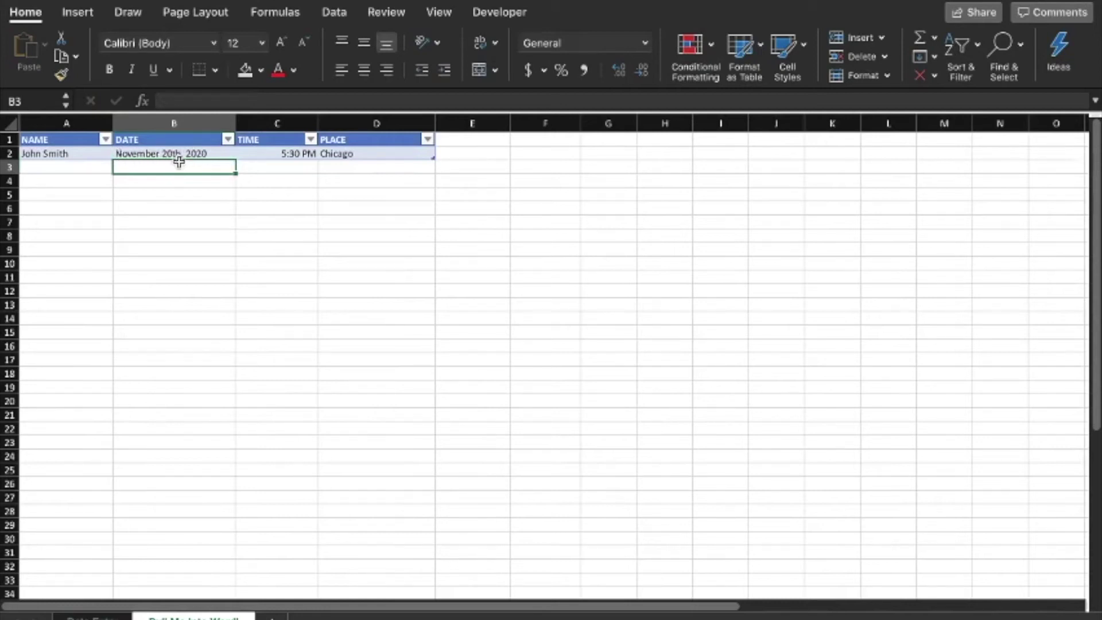
Step: Link the table's TIME cell C2 to Data Entry G5 so it shows 5:00 PM
{"action": "left_click", "coordinate": [221, 153]}
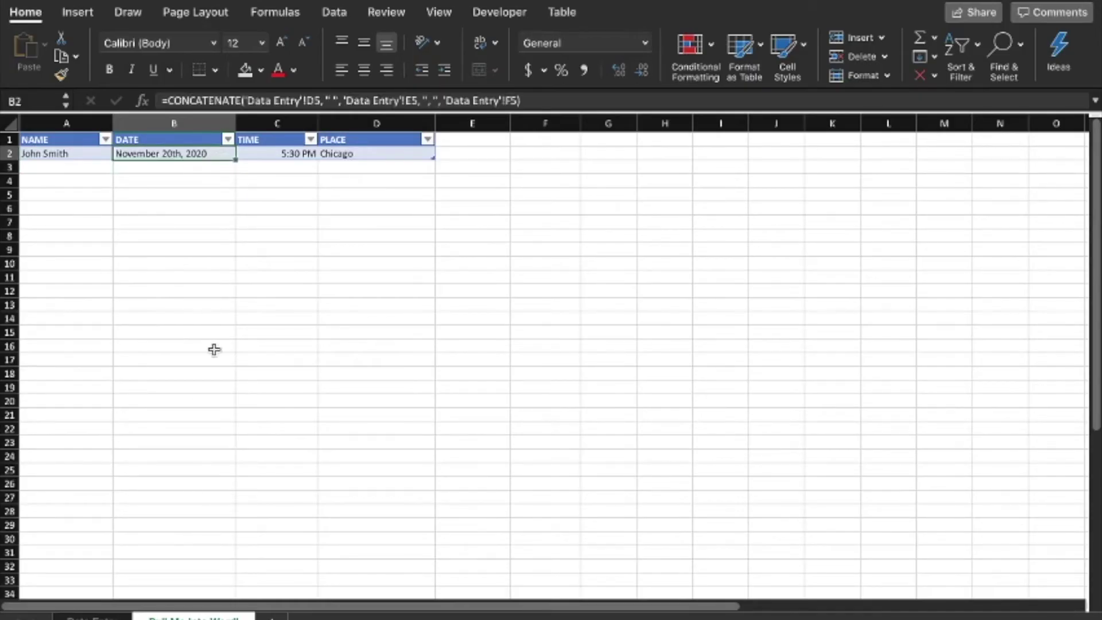
{"action": "key", "text": "Down"}
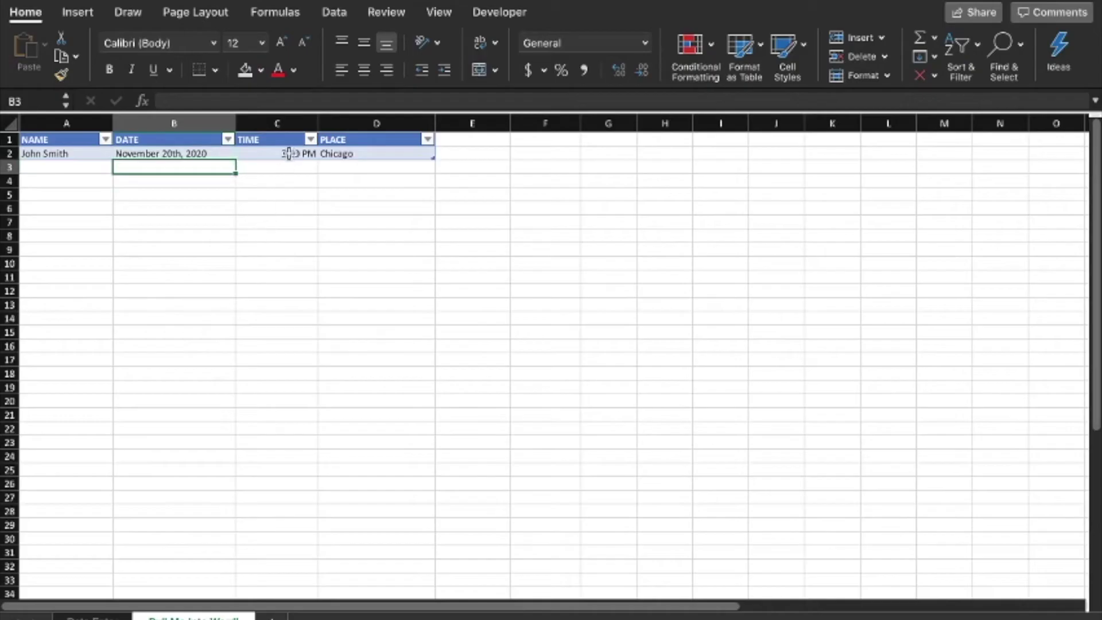
{"action": "left_click", "coordinate": [289, 153]}
{"action": "type", "text": "="}
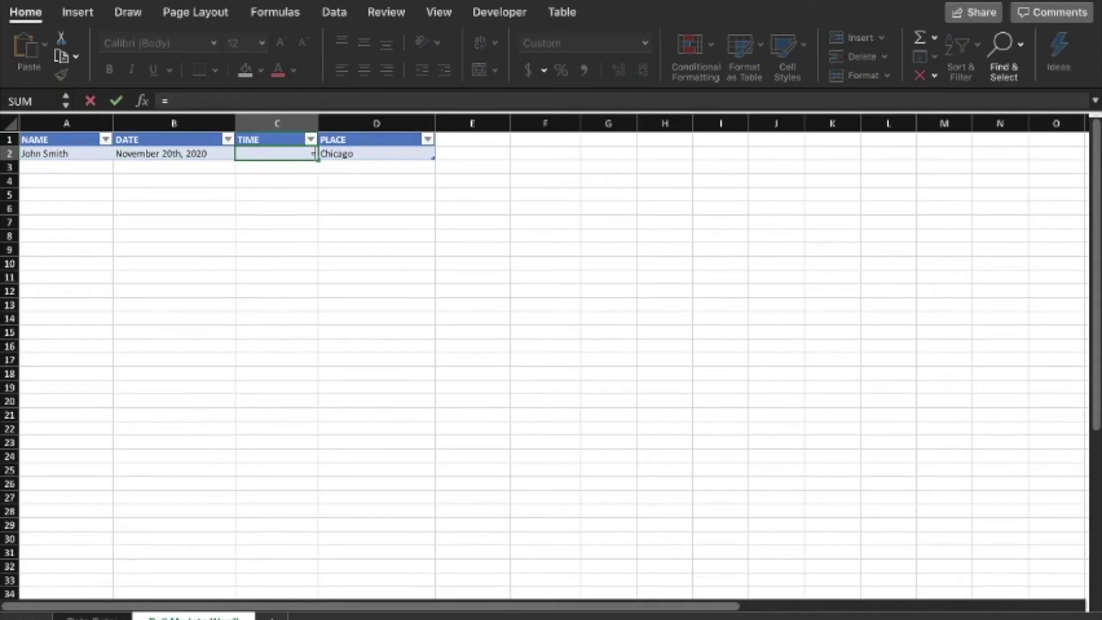
{"action": "left_click", "coordinate": [92, 617]}
{"action": "left_click", "coordinate": [418, 195]}
{"action": "key", "text": "Return"}
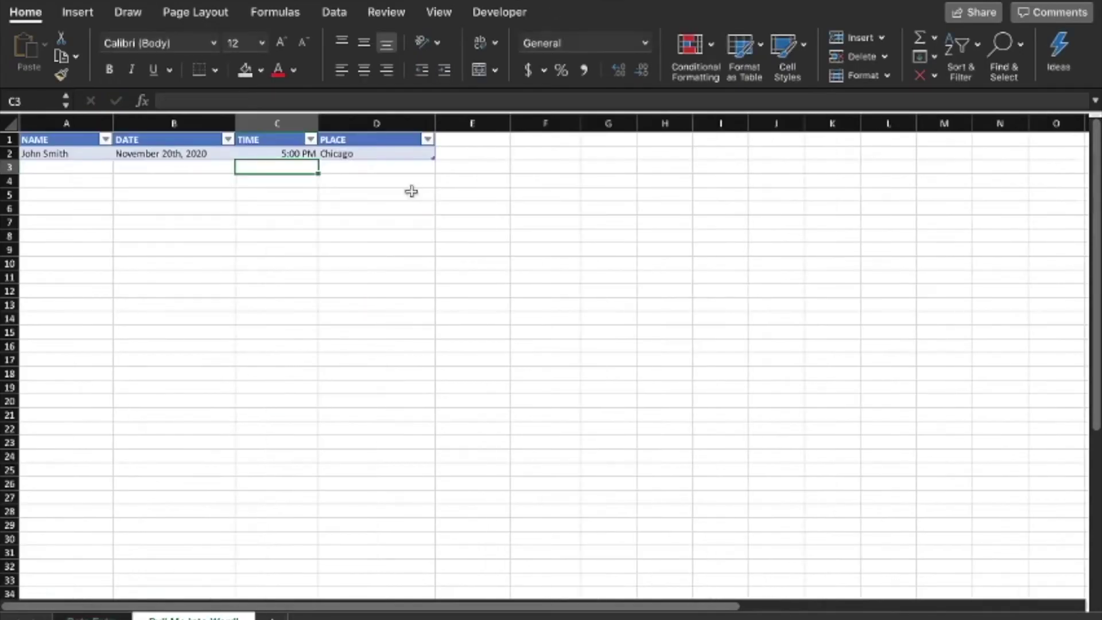
Step: Link the PLACE cell D2 to the Data Entry place cell D6
{"action": "left_click", "coordinate": [379, 155]}
{"action": "type", "text": "="}
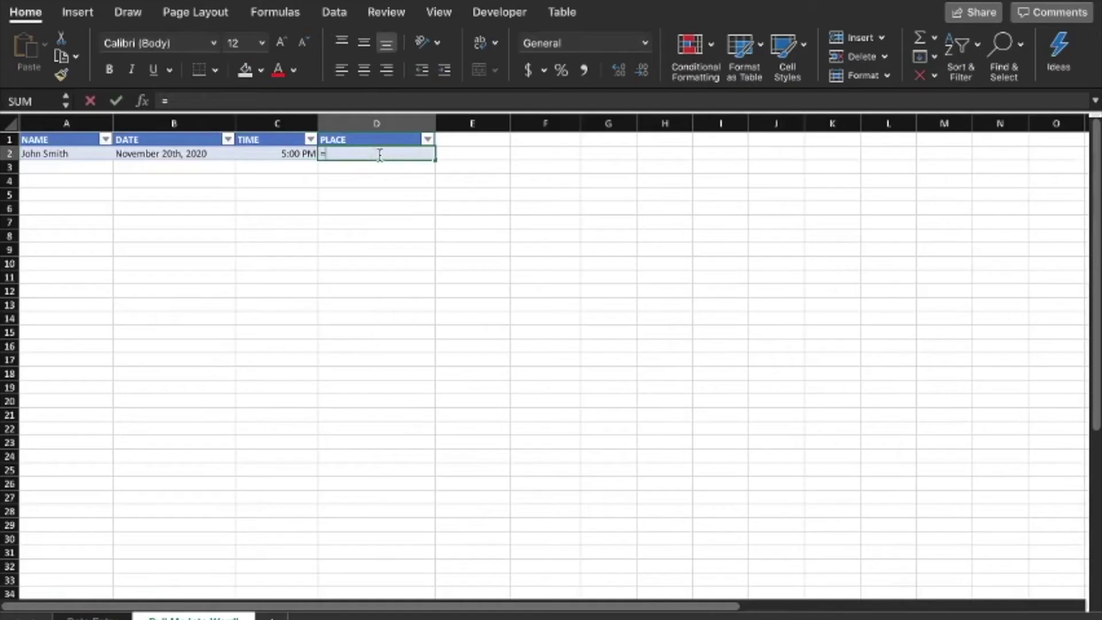
{"action": "left_click", "coordinate": [92, 617]}
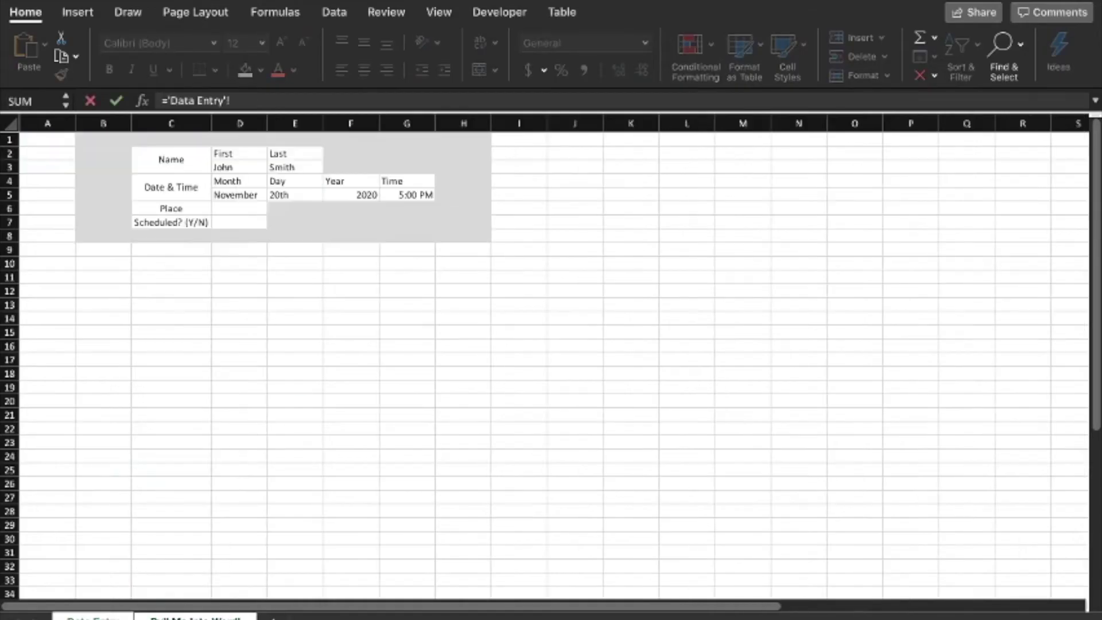
{"action": "left_click", "coordinate": [231, 207]}
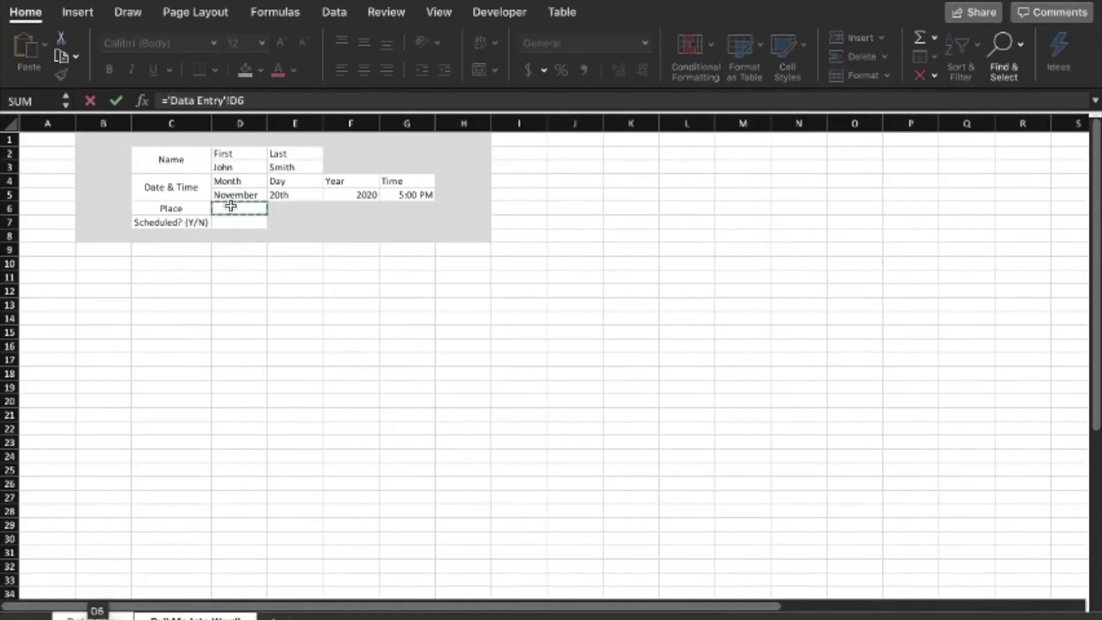
{"action": "key", "text": "Return"}
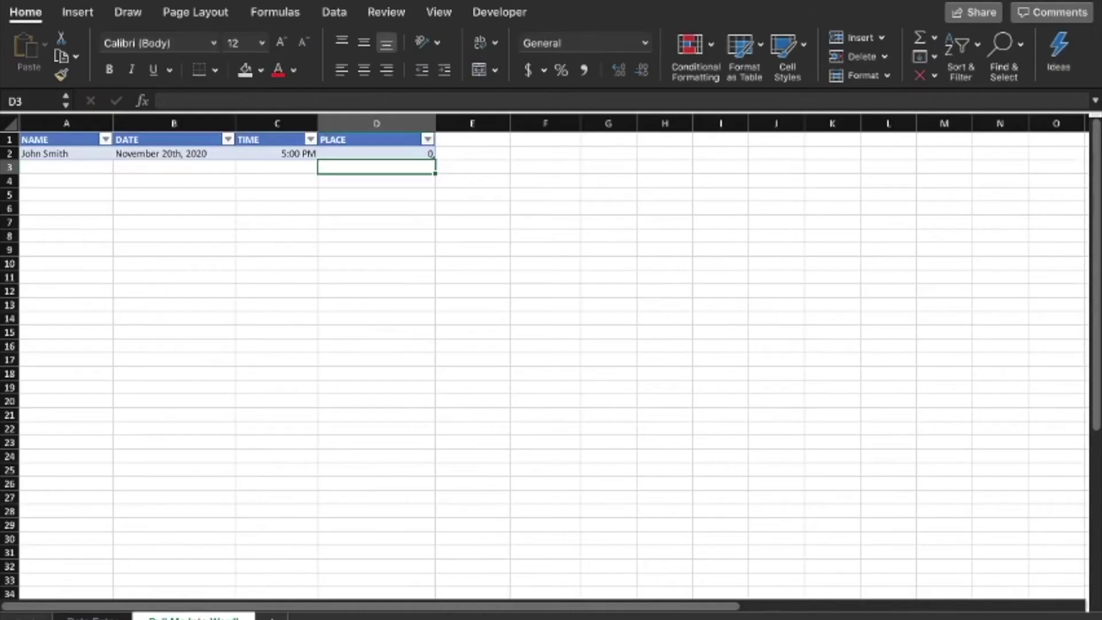
{"action": "left_click", "coordinate": [92, 616]}
Step: Enter Chicago in D6 and Y in D7 on the Data Entry sheet
{"action": "type", "text": "Chicago"}
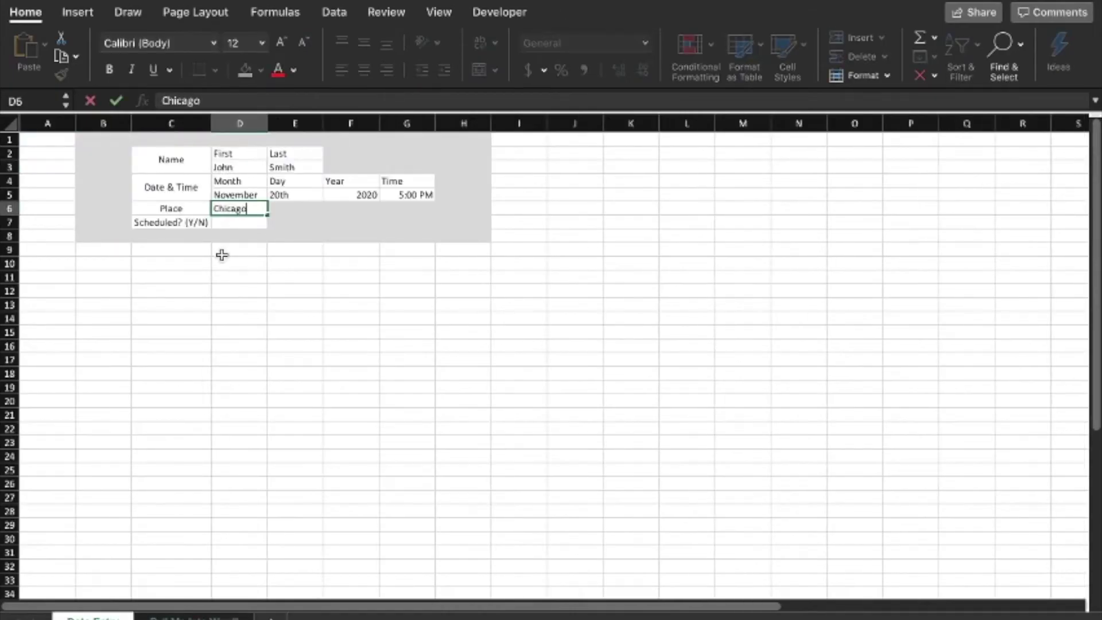
{"action": "key", "text": "Return"}
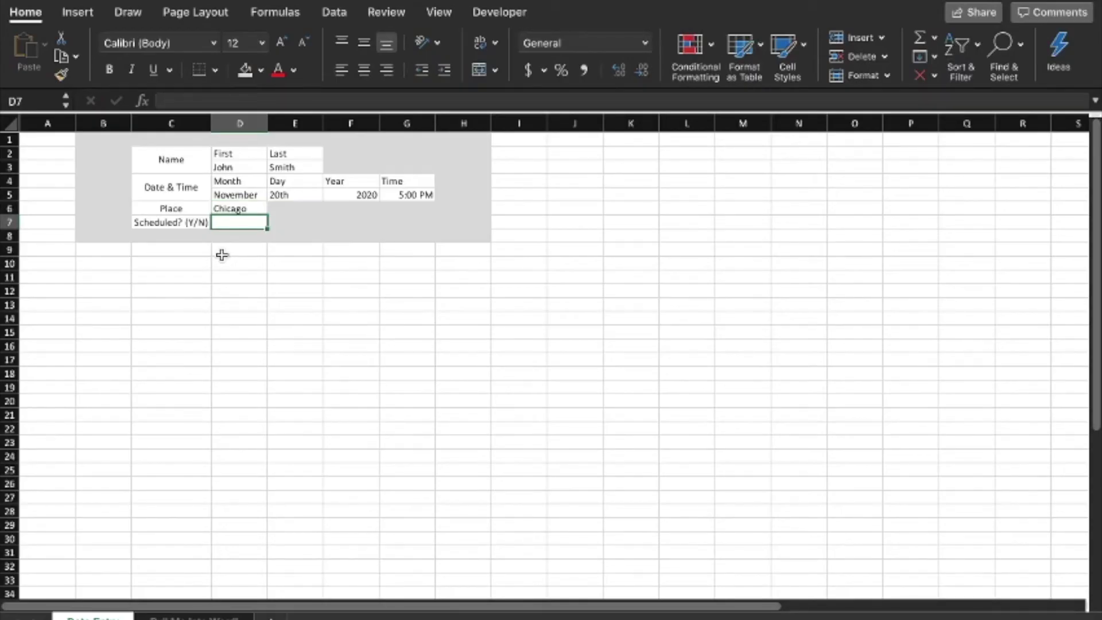
{"action": "type", "text": "Y"}
{"action": "key", "text": "Return"}
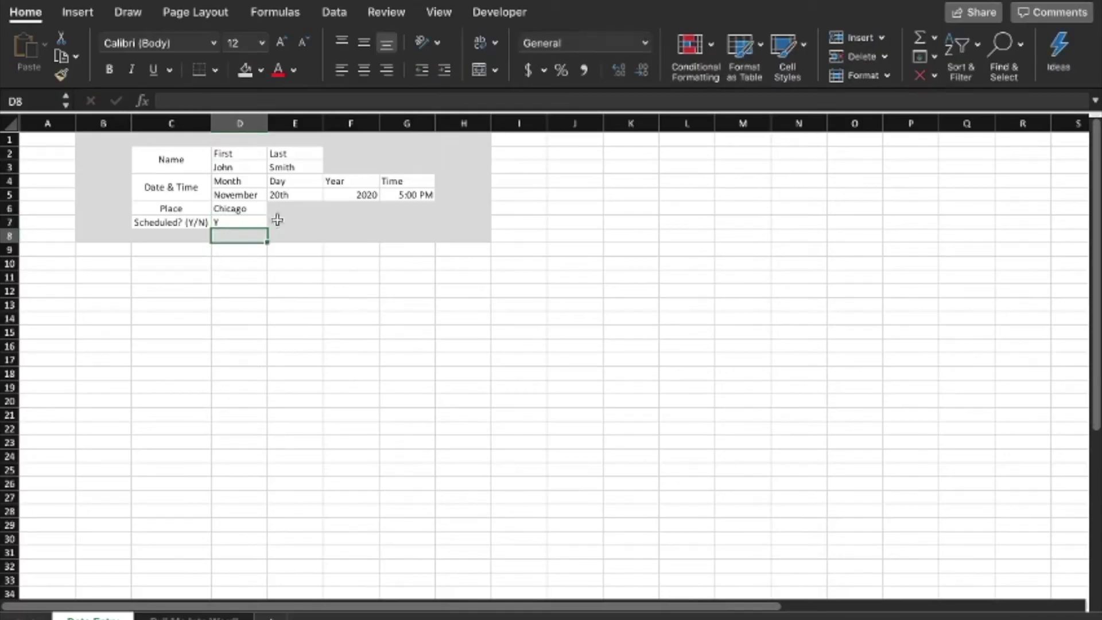
{"action": "left_click", "coordinate": [257, 222]}
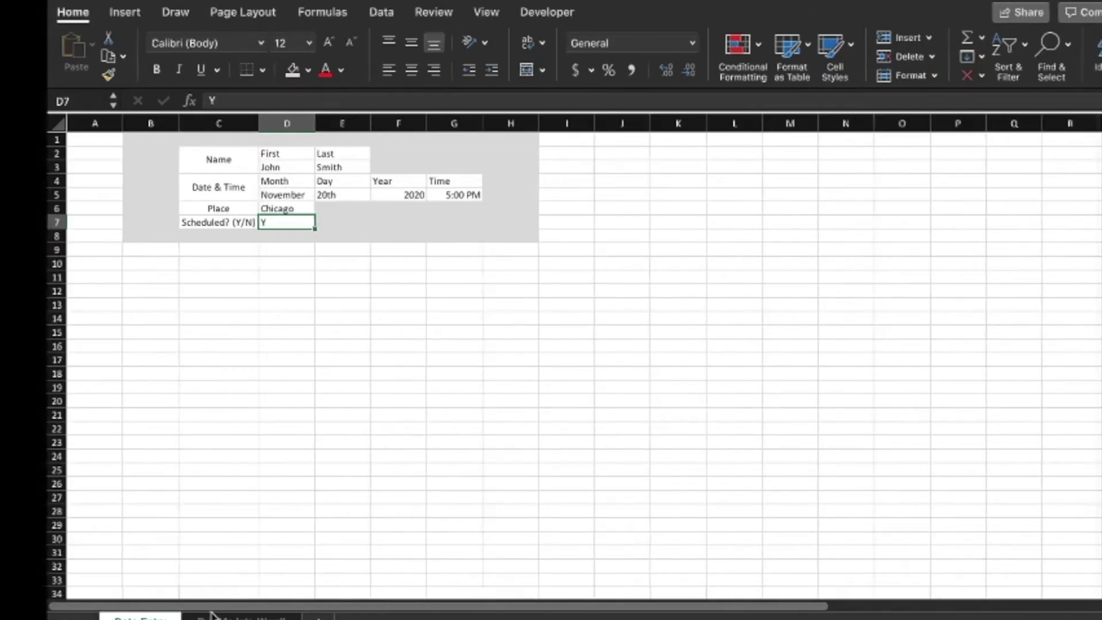
{"action": "key", "text": "super+Tab"}
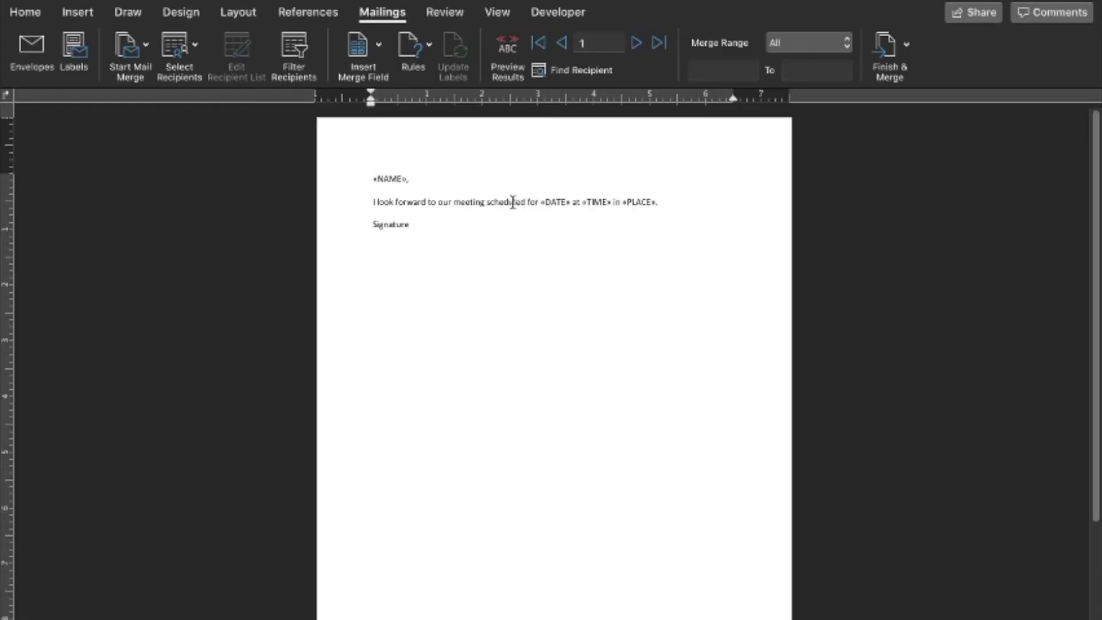
Step: Start the letter's sentence with 'I' and copy 'I look forward to our meeting scheduled'
{"action": "left_click", "coordinate": [374, 201]}
{"action": "type", "text": "I"}
{"action": "left_click_drag", "start_coordinate": [371, 202], "coordinate": [522, 202]}
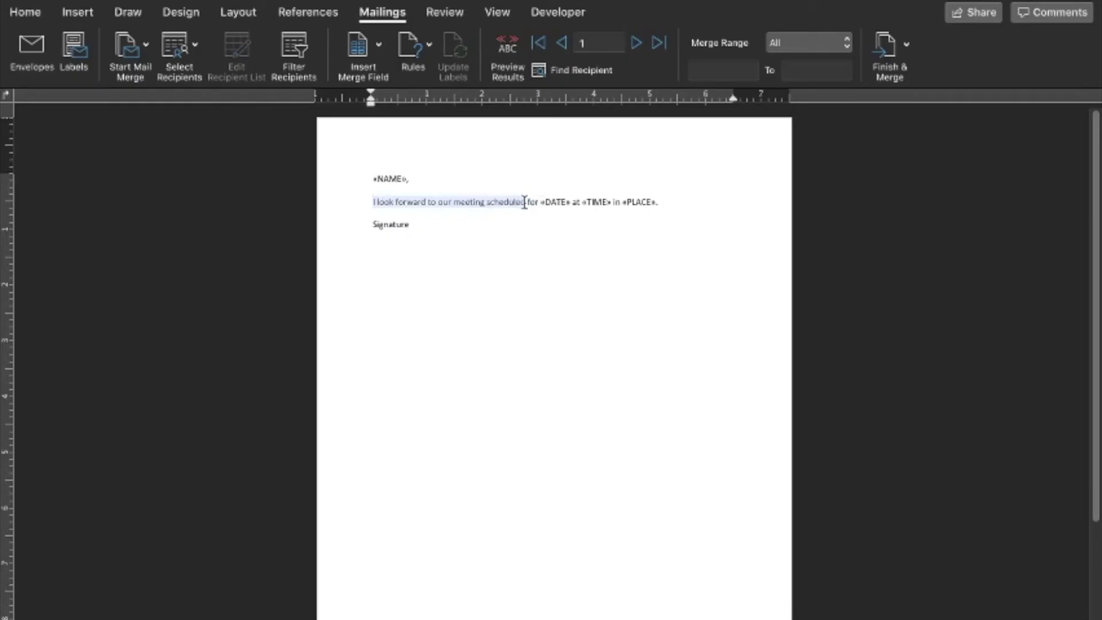
{"action": "key", "text": "ctrl+Right"}
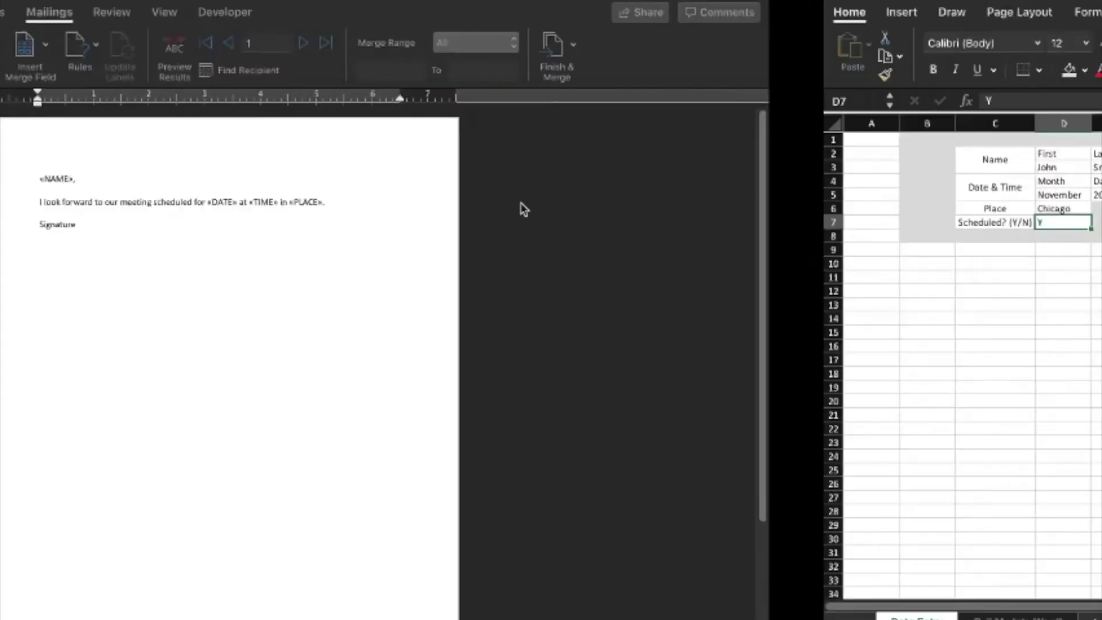
Step: Add a new worksheet named Reference
{"action": "left_click", "coordinate": [422, 288]}
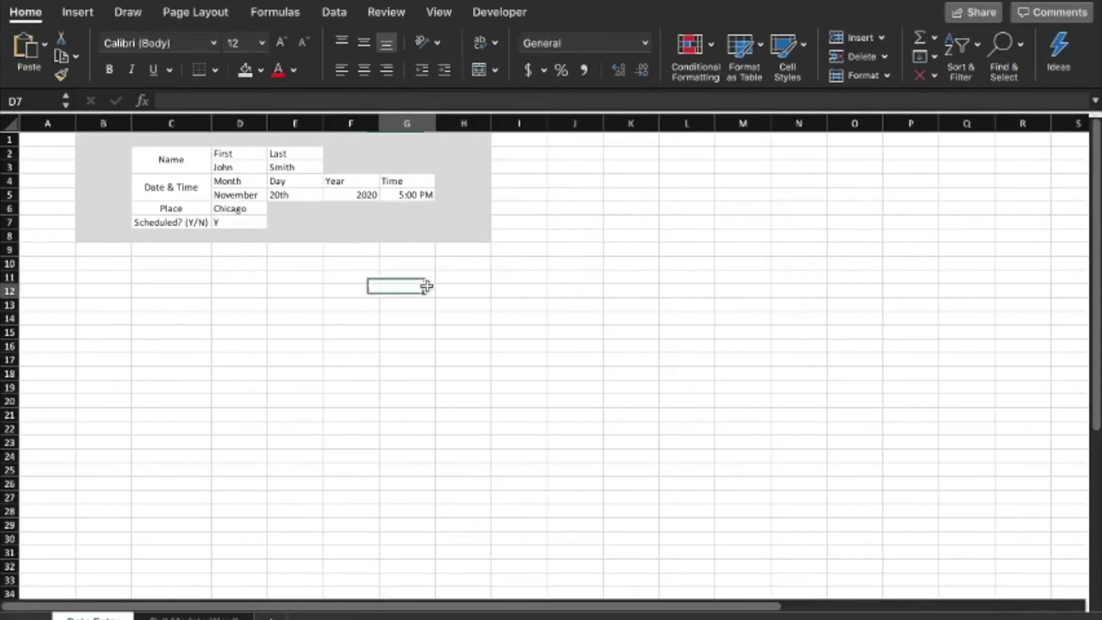
{"action": "left_click", "coordinate": [279, 615]}
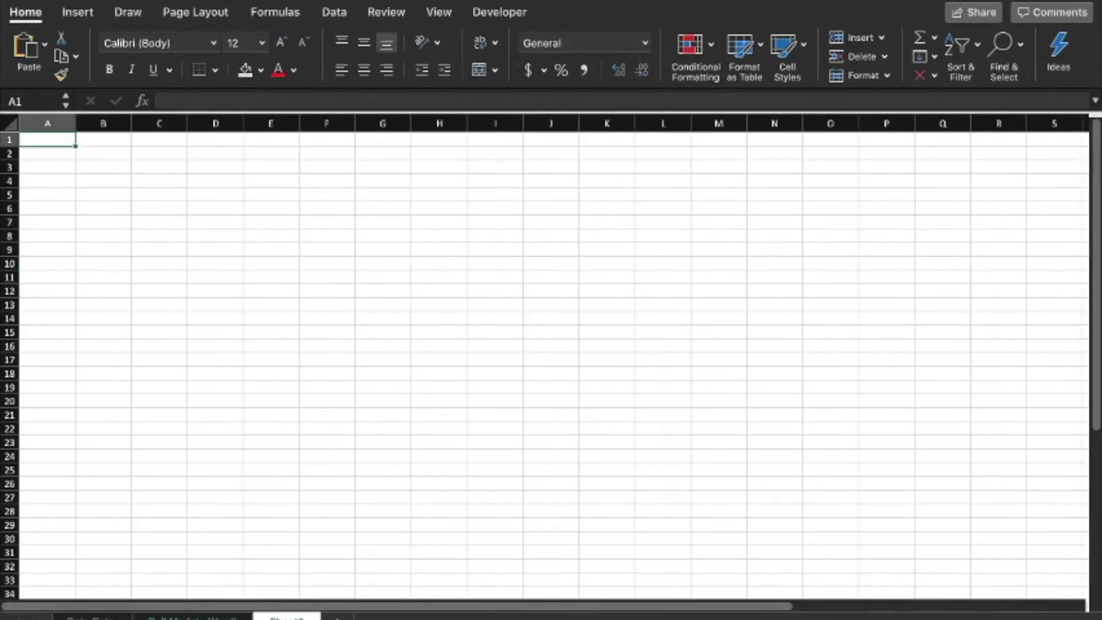
{"action": "right_click", "coordinate": [300, 615]}
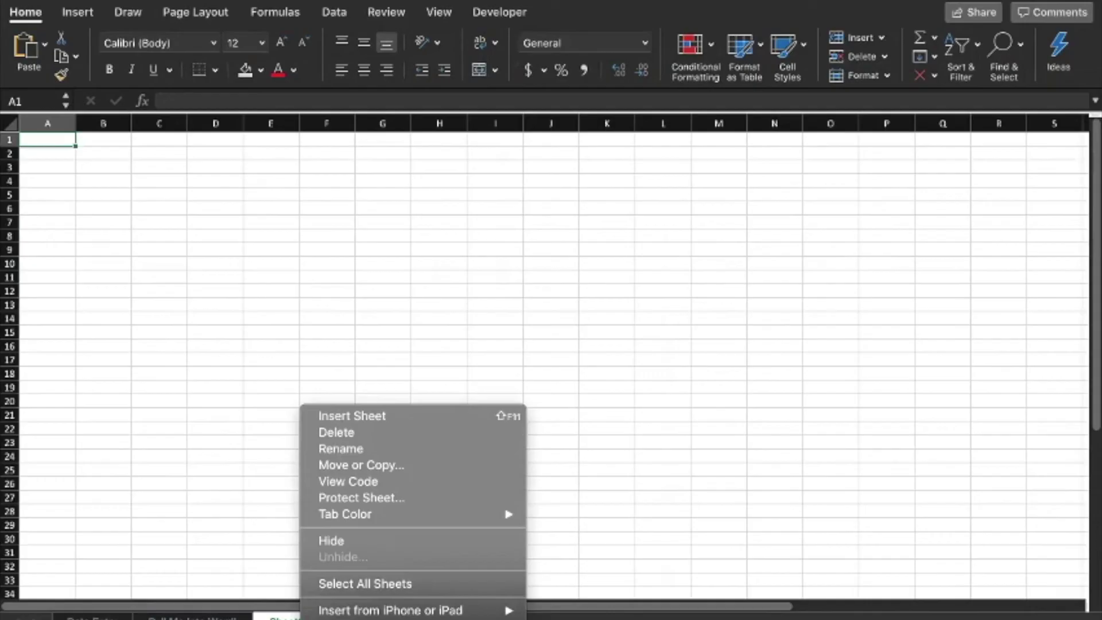
{"action": "left_click", "coordinate": [374, 449]}
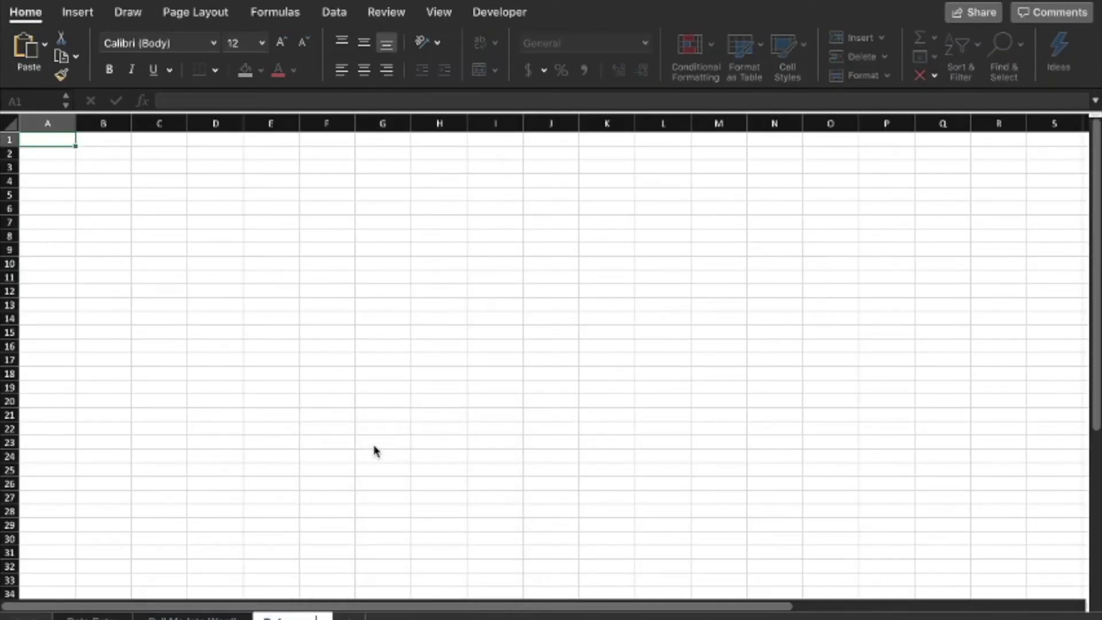
{"action": "key", "text": "Return"}
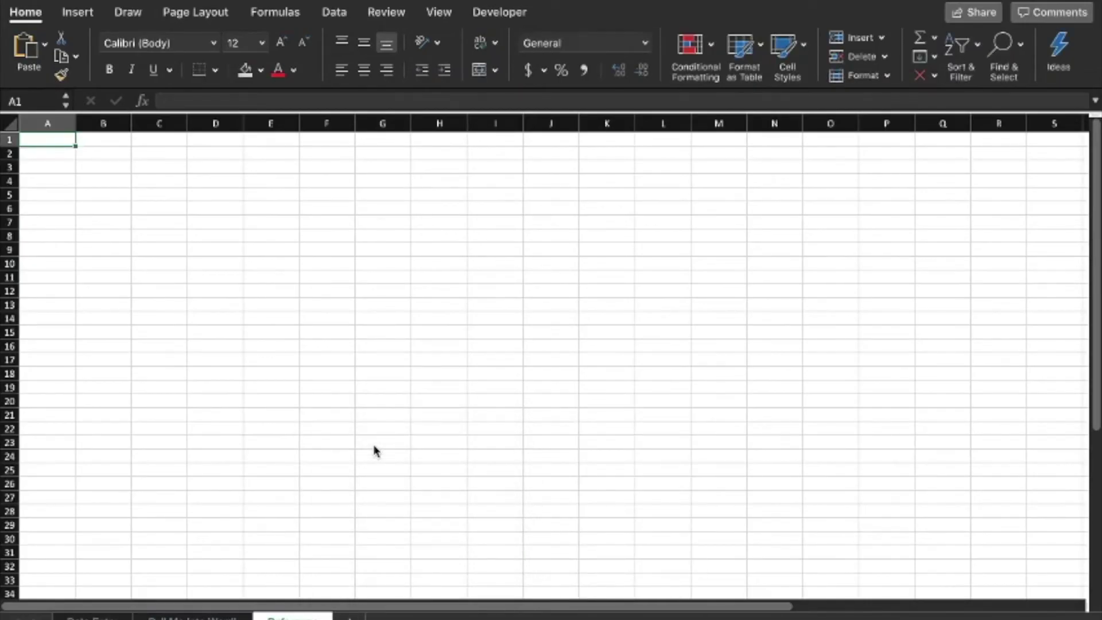
Step: Paste the copied sentence into C6 and type 'I would like to schedule a meeting' in C7
{"action": "left_click", "coordinate": [159, 213]}
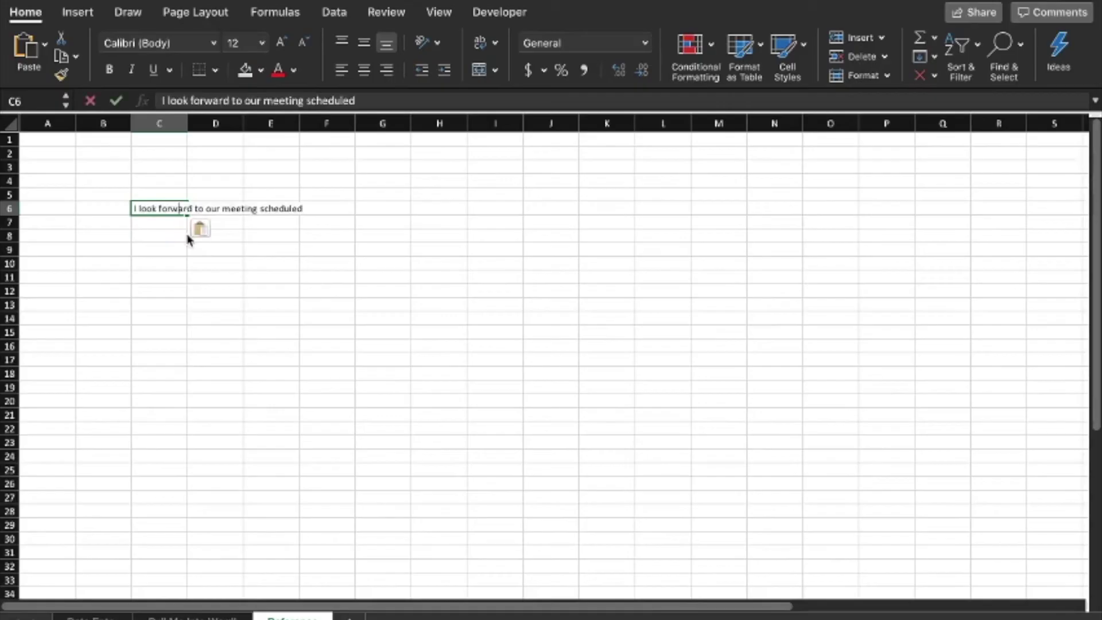
{"action": "left_click", "coordinate": [351, 224]}
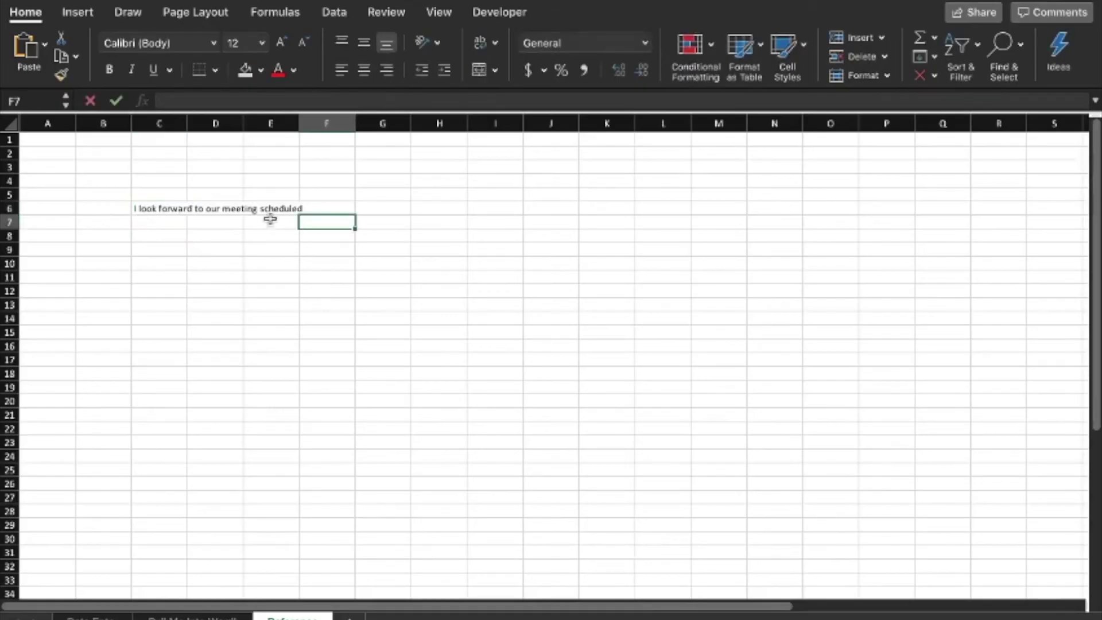
{"action": "left_click", "coordinate": [169, 219]}
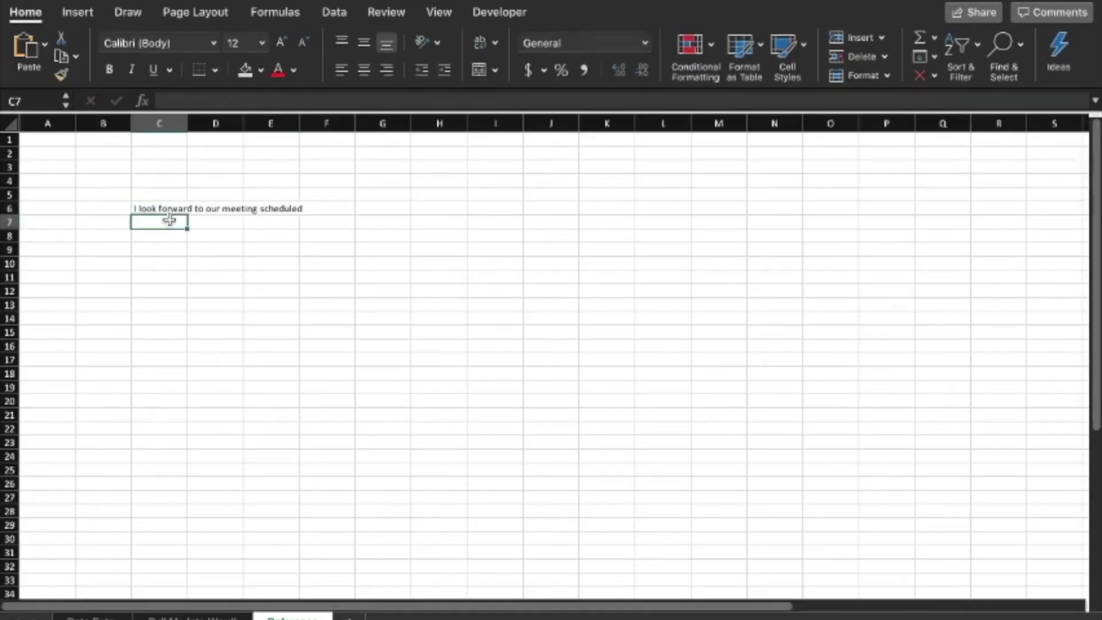
{"action": "type", "text": "I would like to schedule a meeting"}
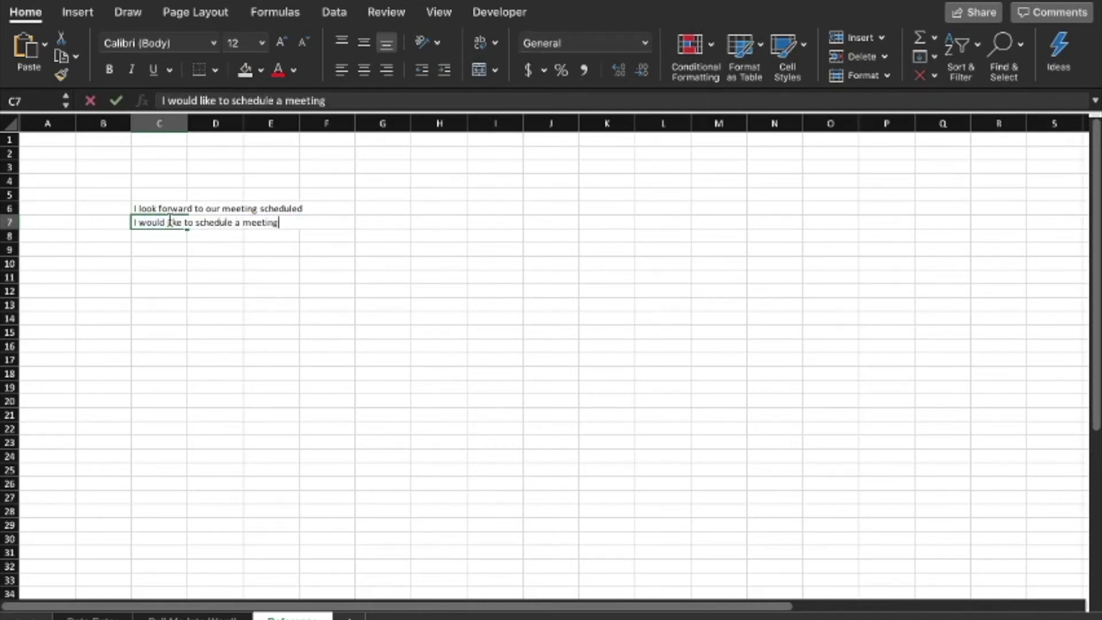
{"action": "key", "text": "Return"}
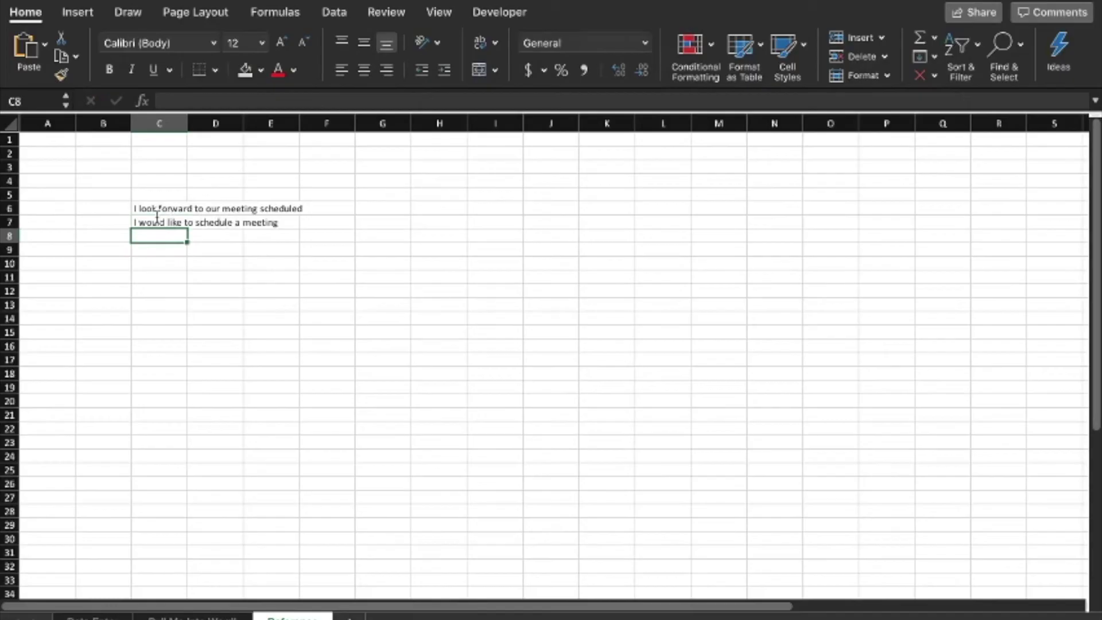
Step: Label B6 and B7 'Scheduled' and 'Not Scheduled', then autofit column B
{"action": "left_click", "coordinate": [118, 207]}
{"action": "left_click", "coordinate": [167, 213]}
{"action": "left_click", "coordinate": [168, 226]}
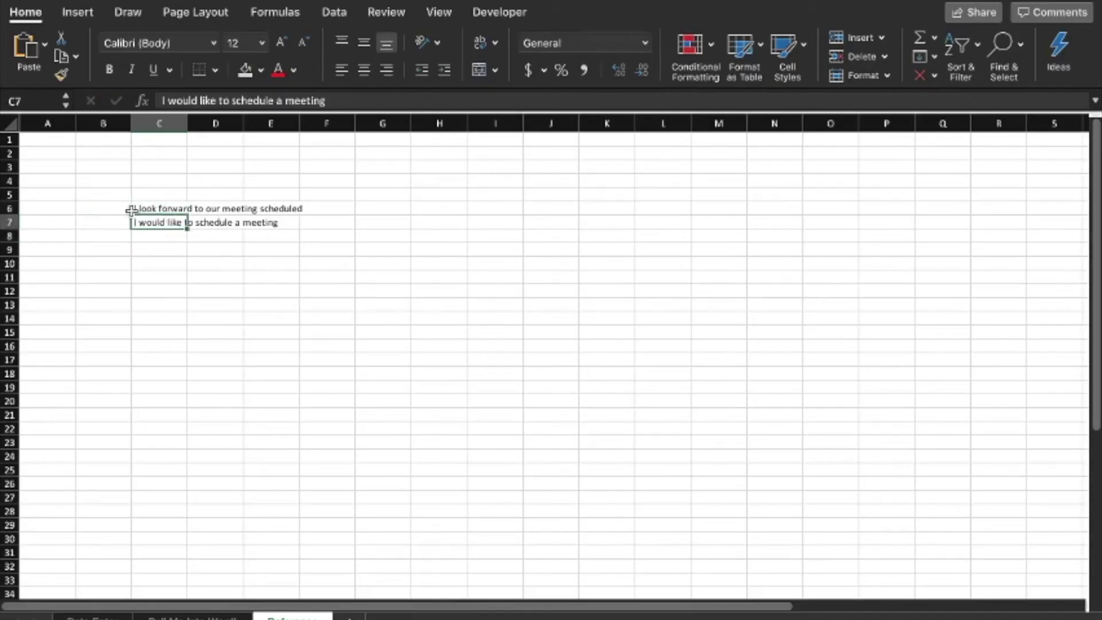
{"action": "left_click", "coordinate": [125, 208]}
{"action": "type", "text": "Scheduled"}
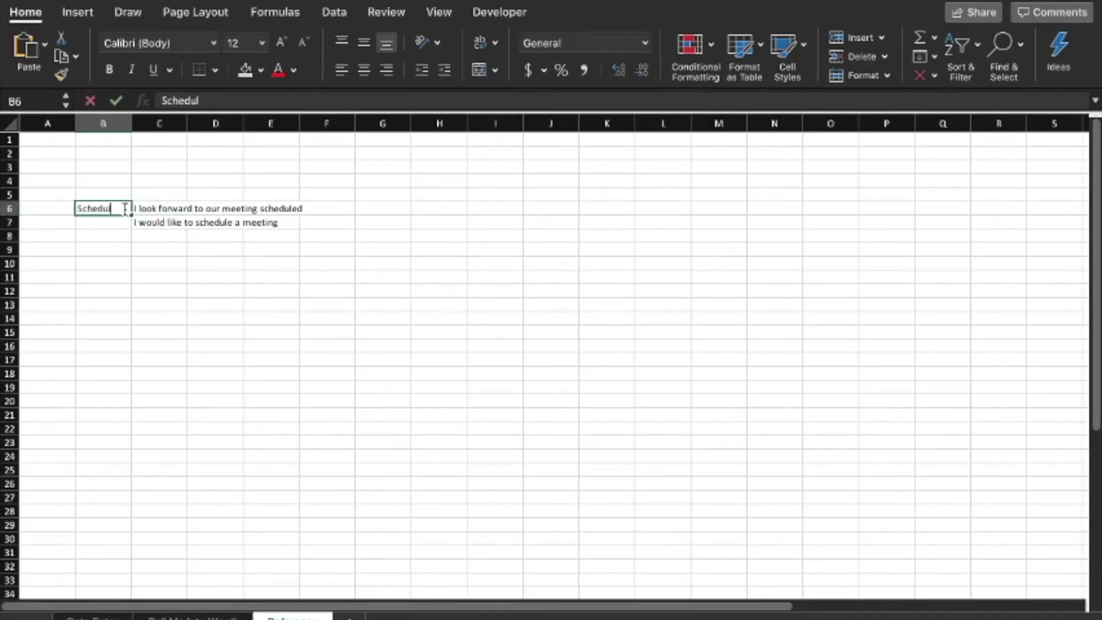
{"action": "key", "text": "Return"}
{"action": "type", "text": "NoteScheduled"}
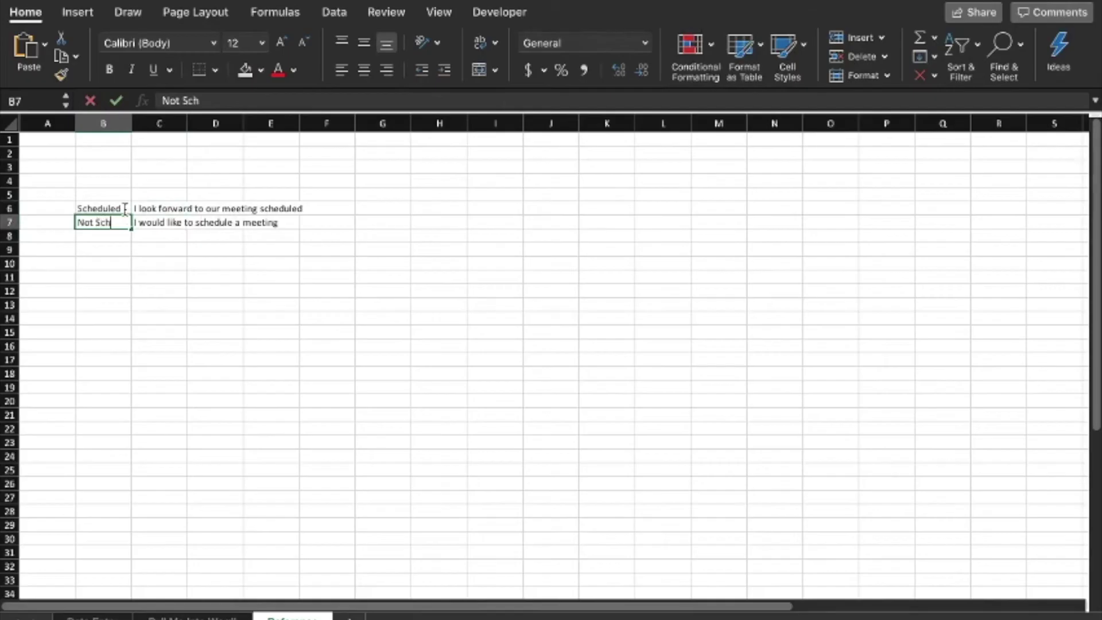
{"action": "key", "text": "Return"}
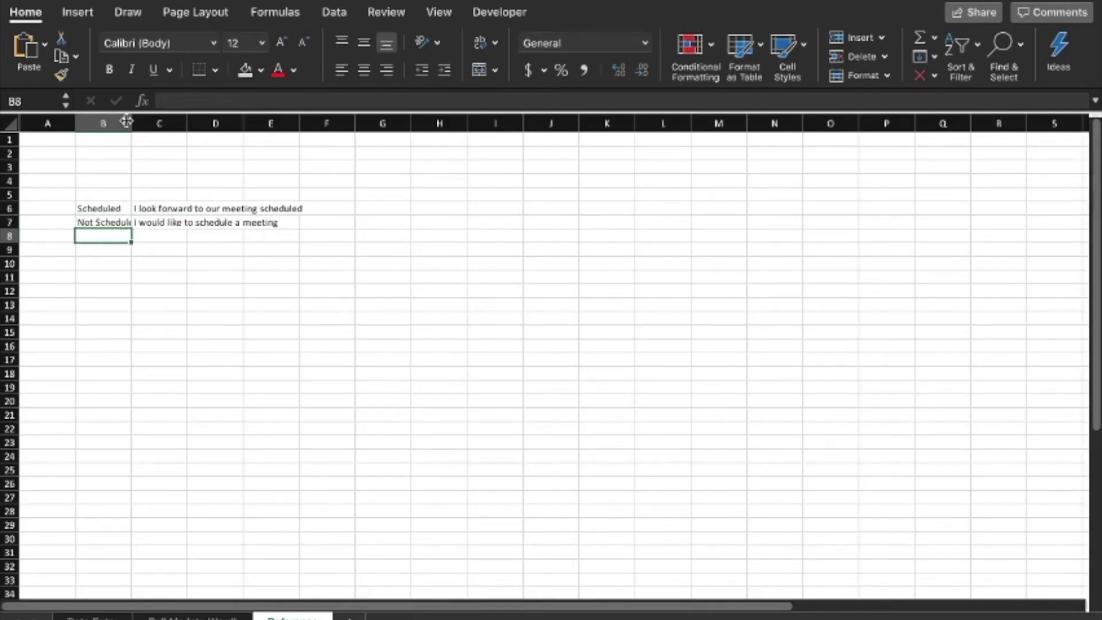
{"action": "double_click", "coordinate": [132, 123]}
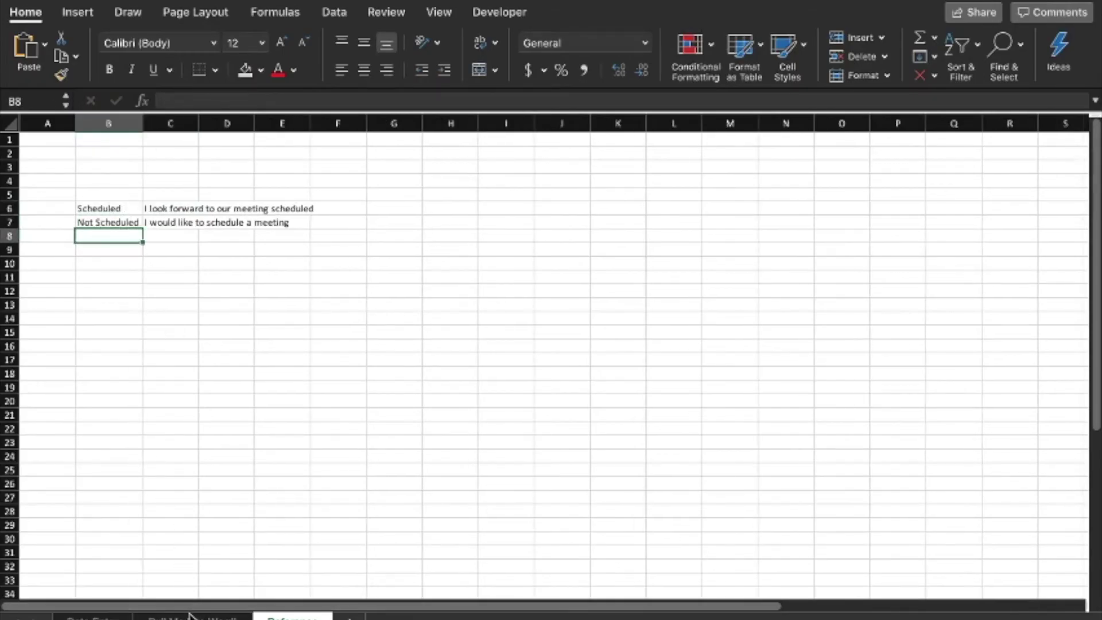
{"action": "left_click", "coordinate": [192, 616]}
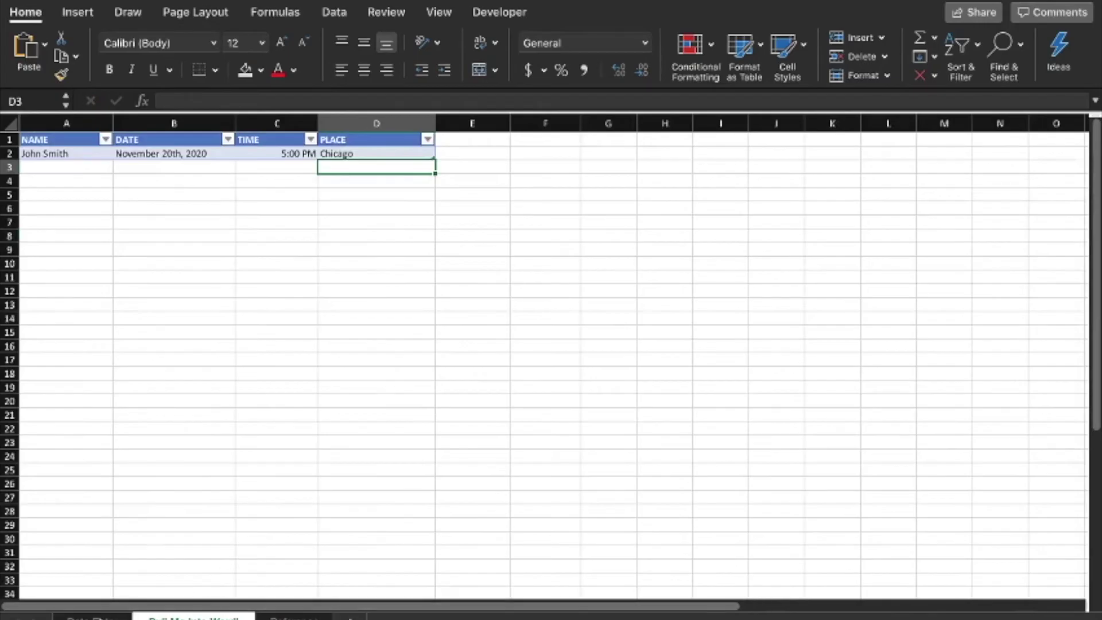
Step: Look over the Data Entry, Reference and table sheets and the Word letter
{"action": "left_click", "coordinate": [92, 615]}
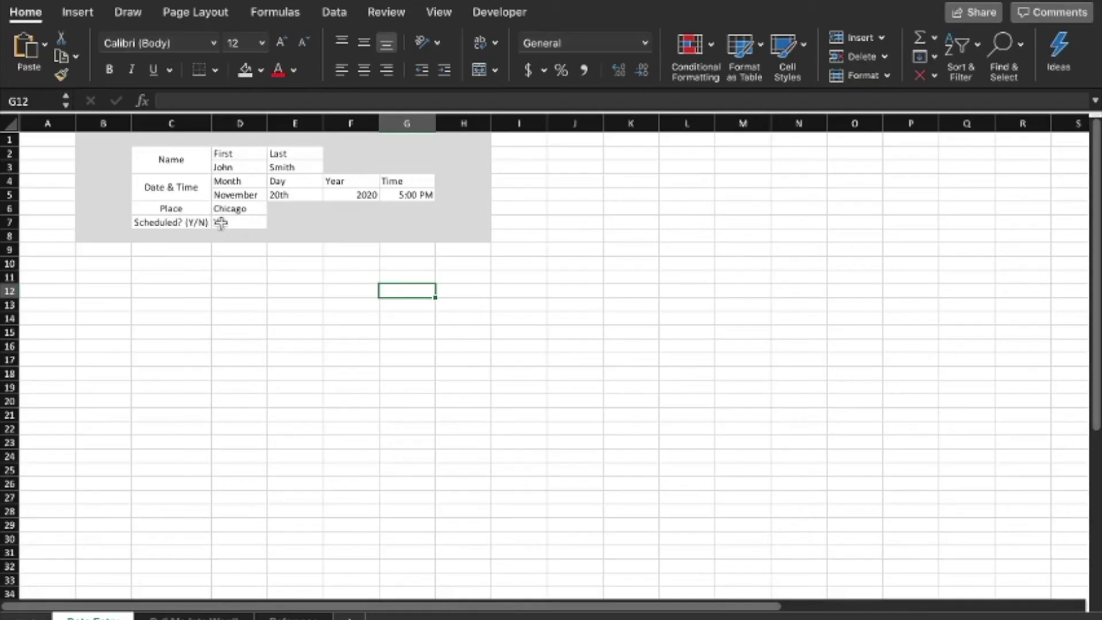
{"action": "left_click", "coordinate": [298, 615]}
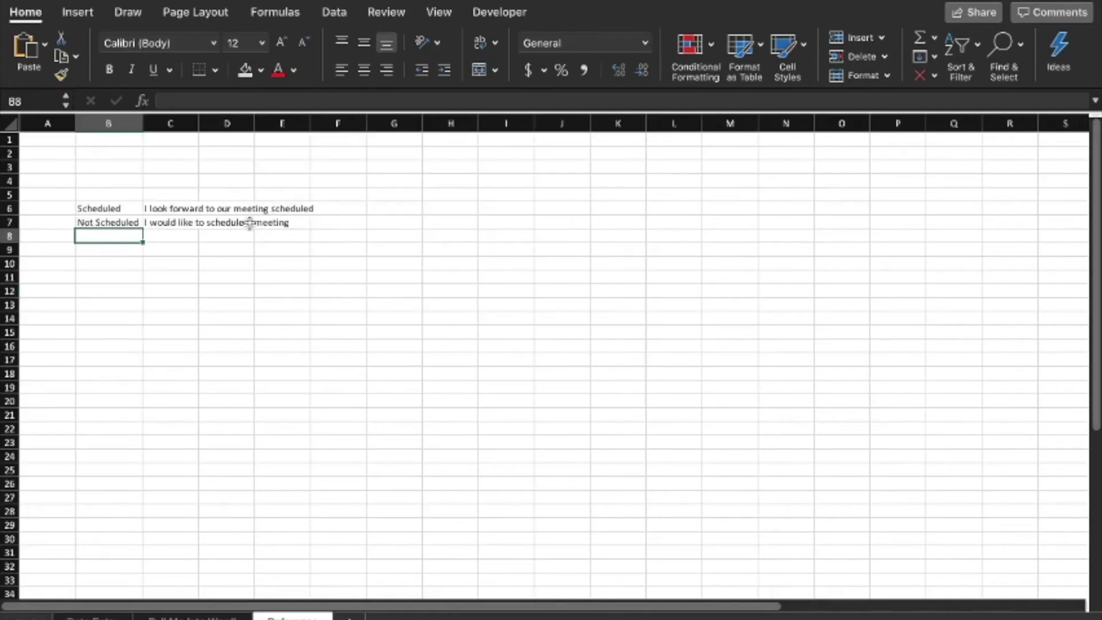
{"action": "left_click", "coordinate": [193, 615]}
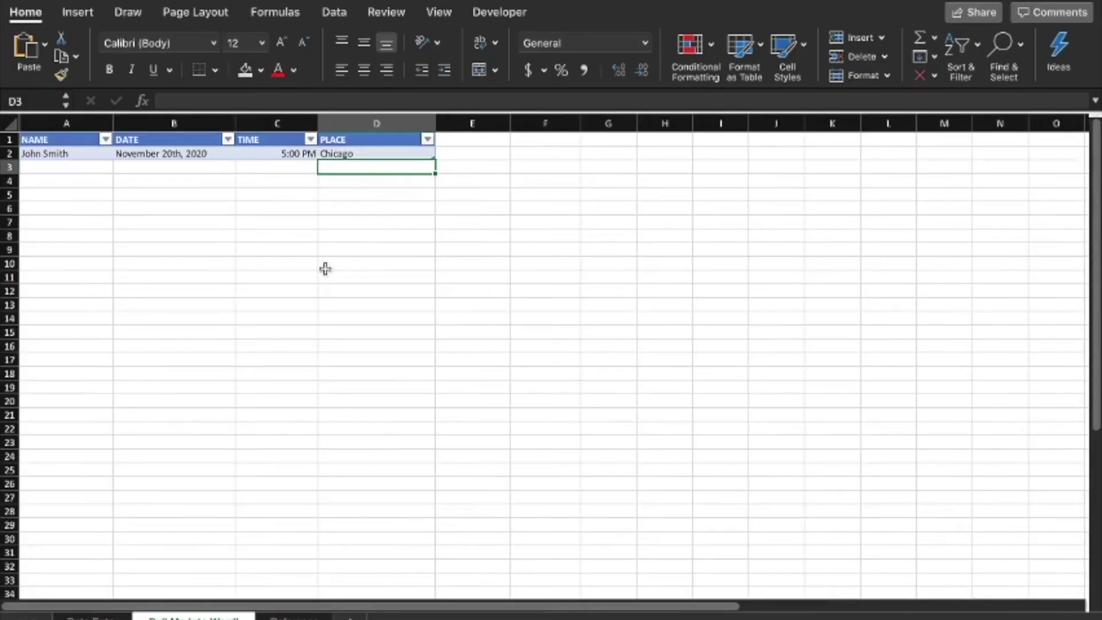
{"action": "key", "text": "super+Tab"}
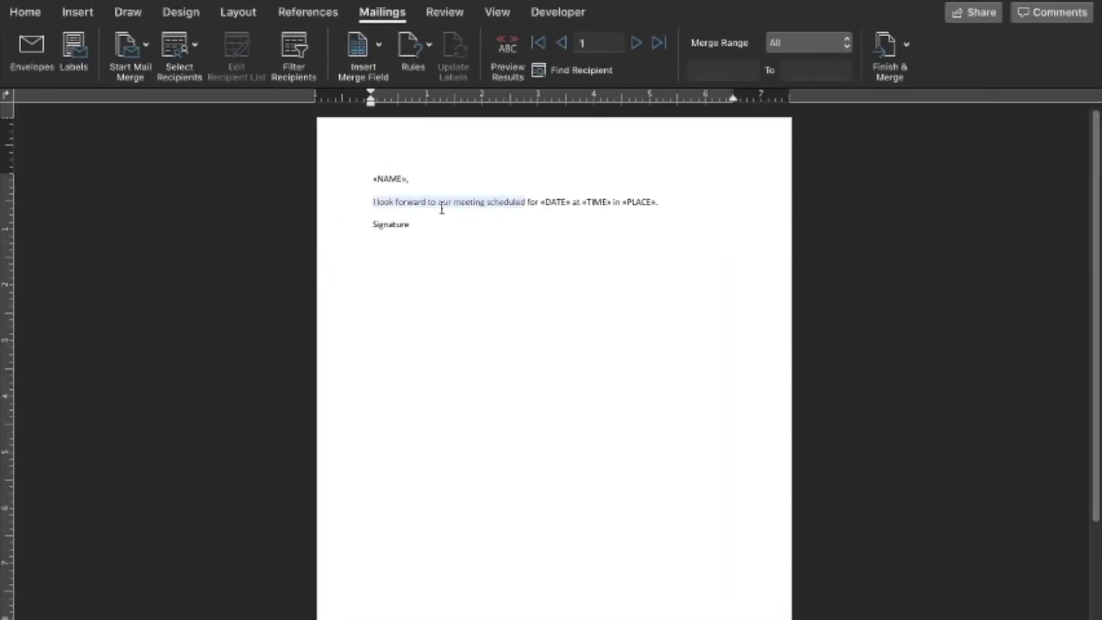
{"action": "key", "text": "super+Tab"}
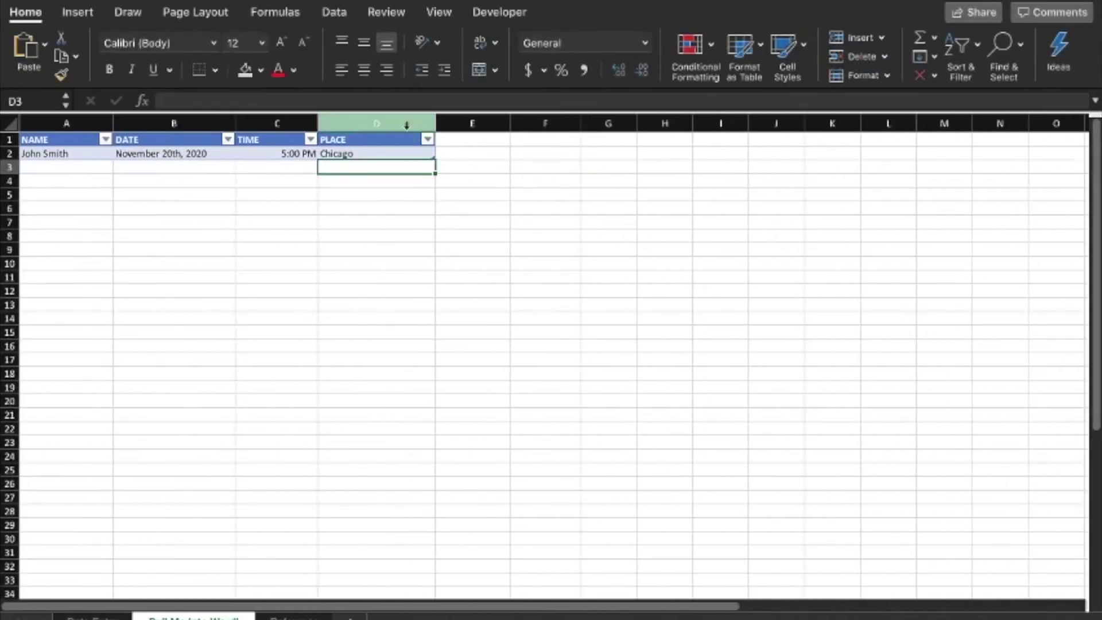
Step: Insert a new table column and move it to sit after PLACE
{"action": "right_click", "coordinate": [406, 127]}
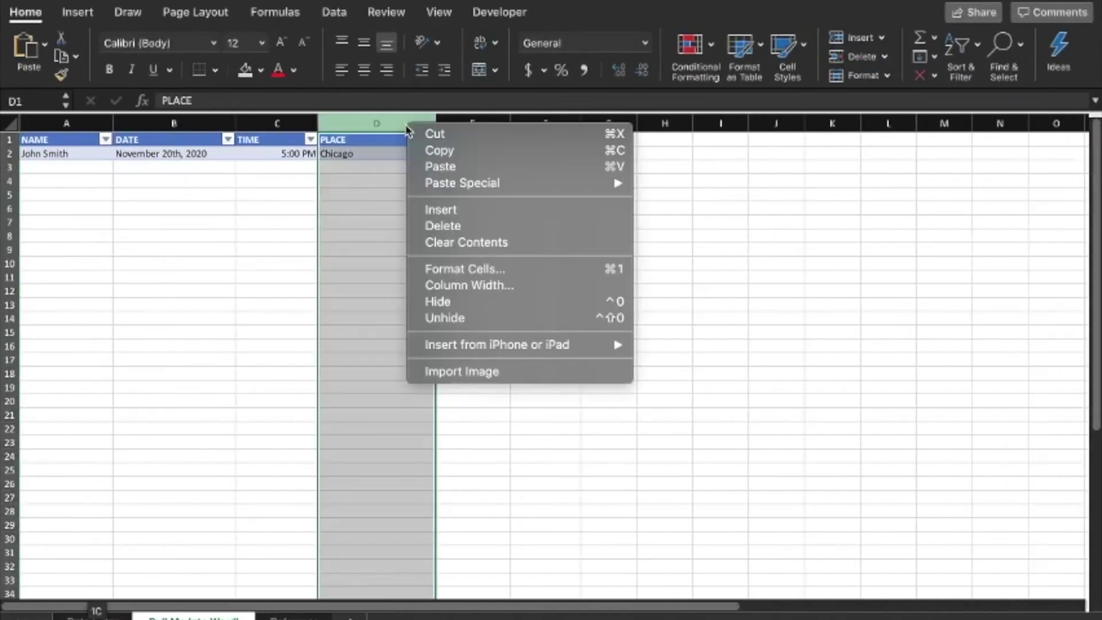
{"action": "left_click", "coordinate": [460, 210]}
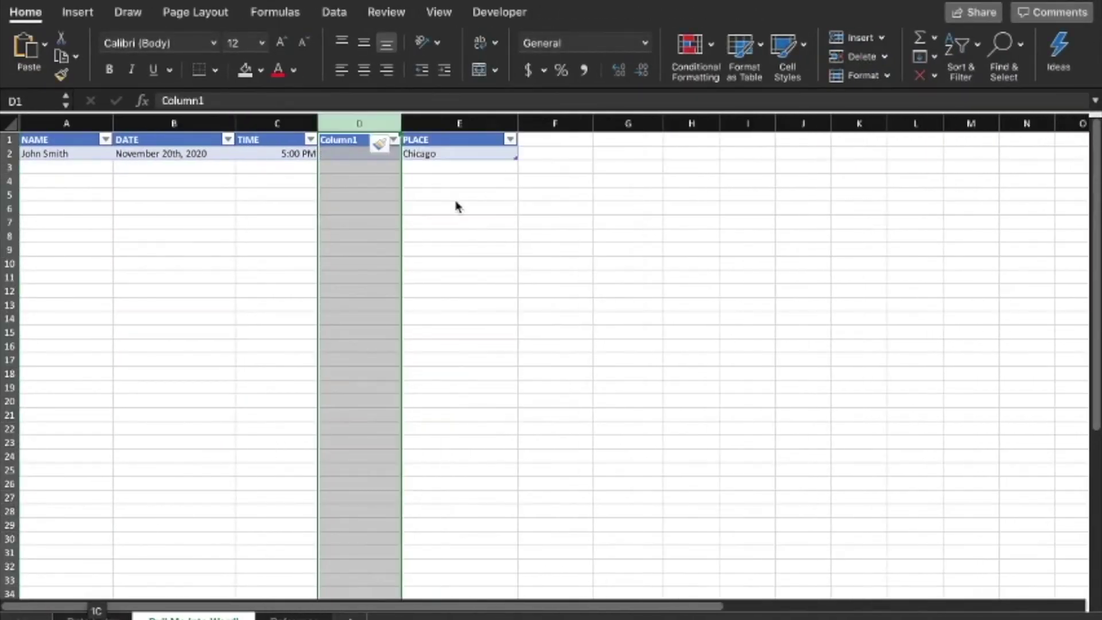
{"action": "right_click", "coordinate": [376, 122]}
{"action": "left_click", "coordinate": [390, 127]}
{"action": "left_click", "coordinate": [538, 122]}
{"action": "right_click", "coordinate": [538, 122]}
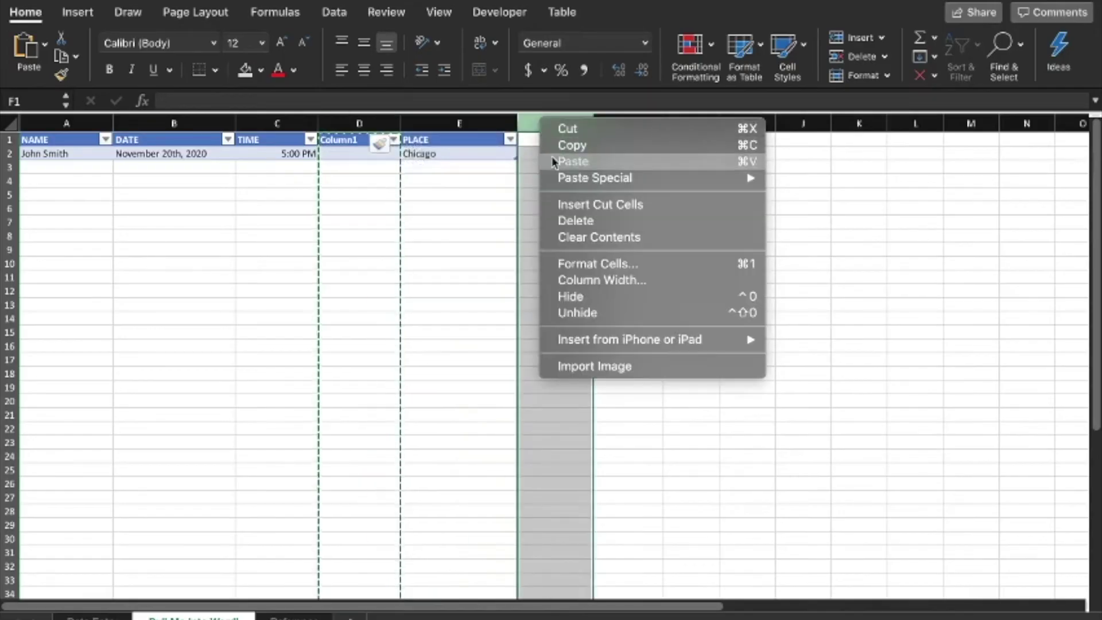
{"action": "left_click", "coordinate": [554, 206]}
{"action": "left_click", "coordinate": [466, 166]}
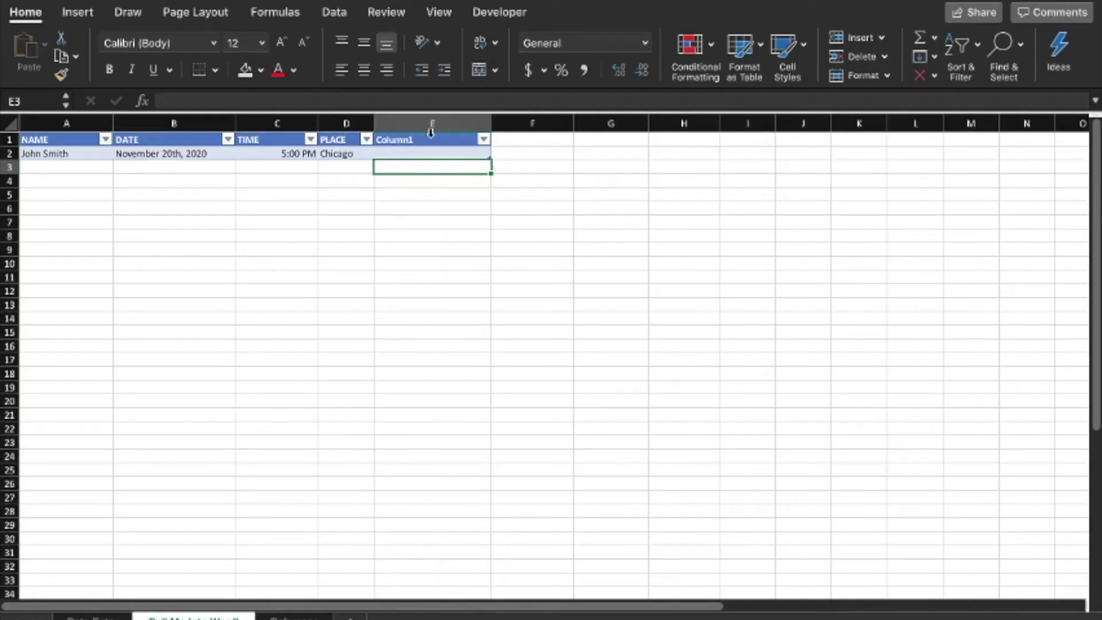
Step: Rename the new column's header to SCHEDULE MEETING
{"action": "left_click", "coordinate": [430, 139]}
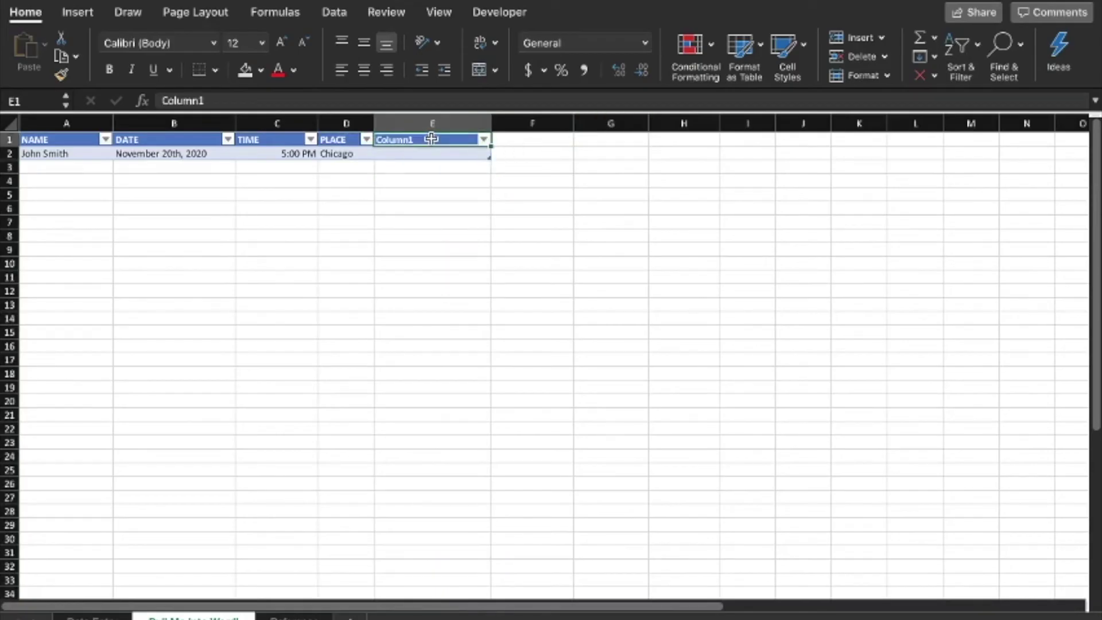
{"action": "type", "text": "S"}
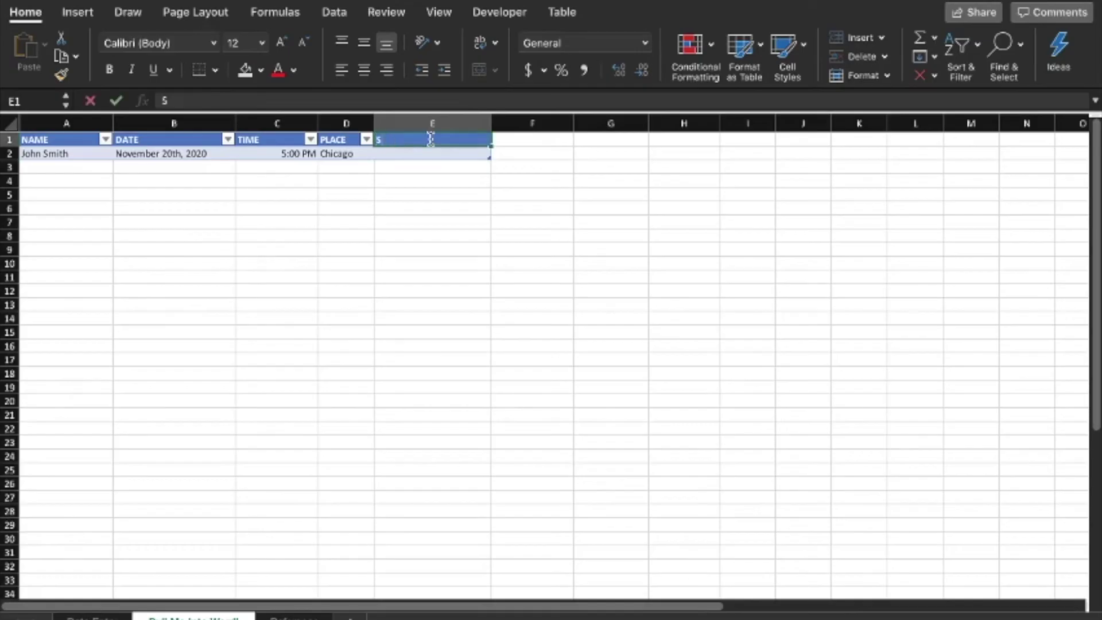
{"action": "type", "text": "CHEDULE"}
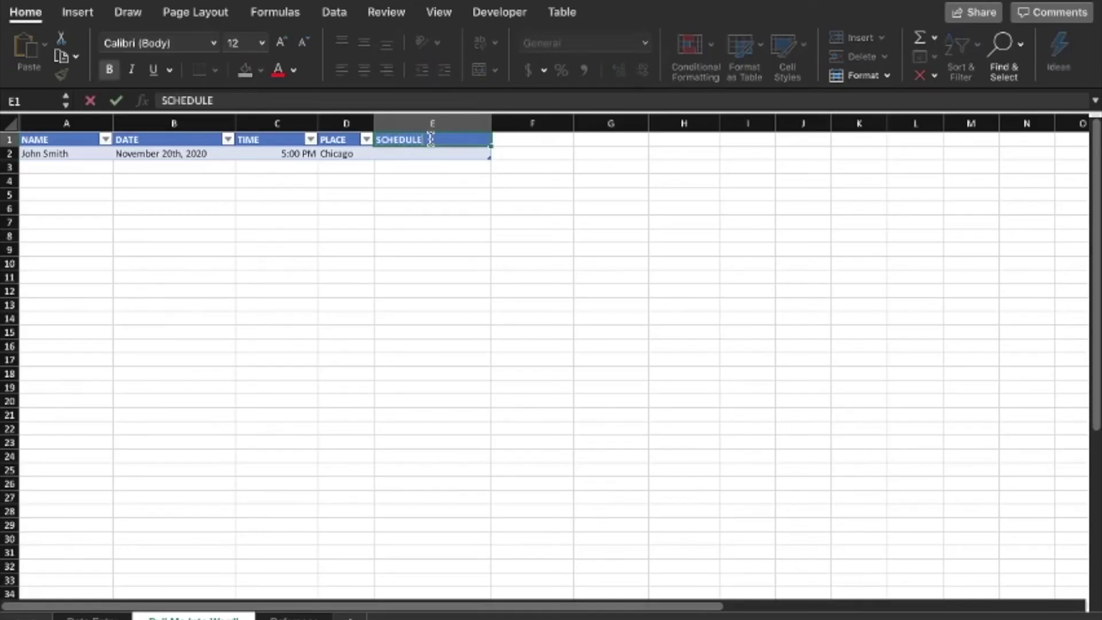
{"action": "type", "text": " MEETING"}
{"action": "key", "text": "Return"}
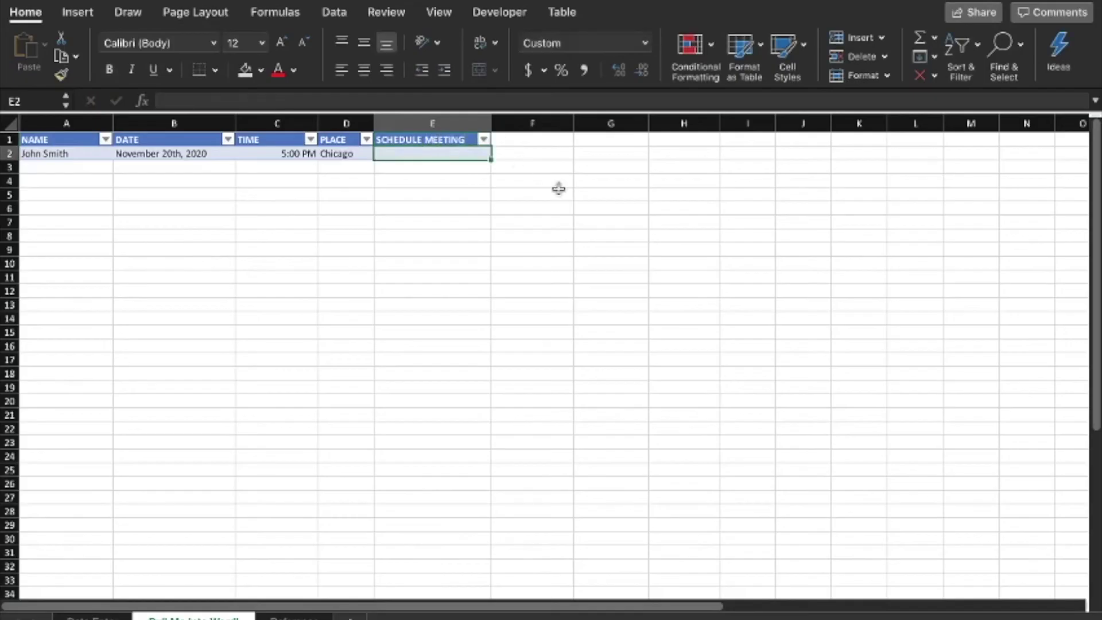
Step: Start an IF formula in E2 testing whether Data Entry D7 equals "Y"
{"action": "type", "text": "="}
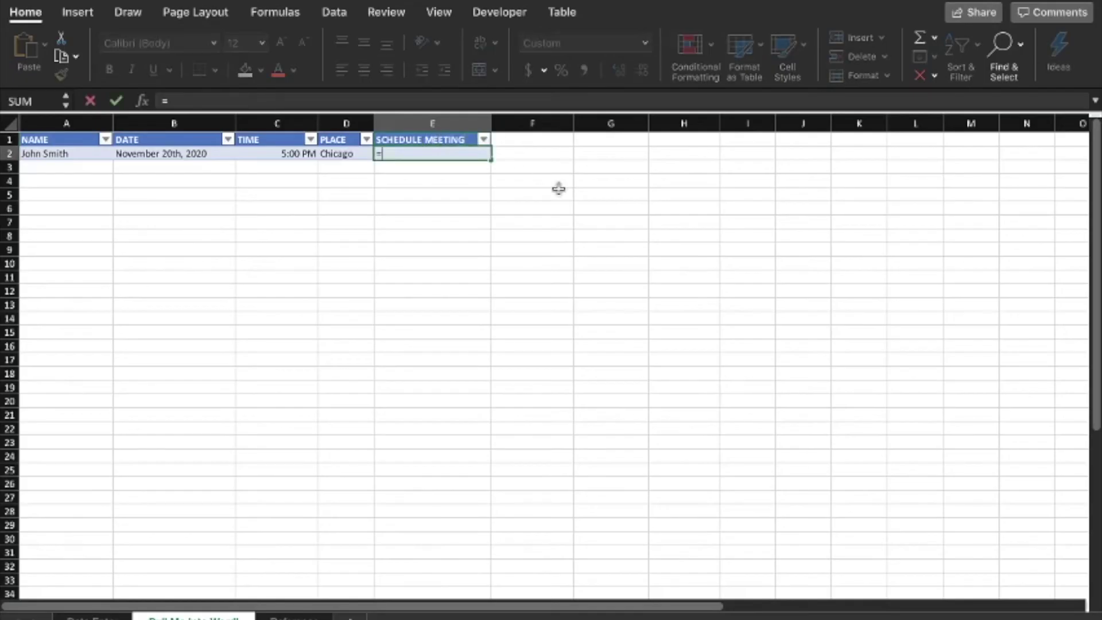
{"action": "type", "text": "IF"}
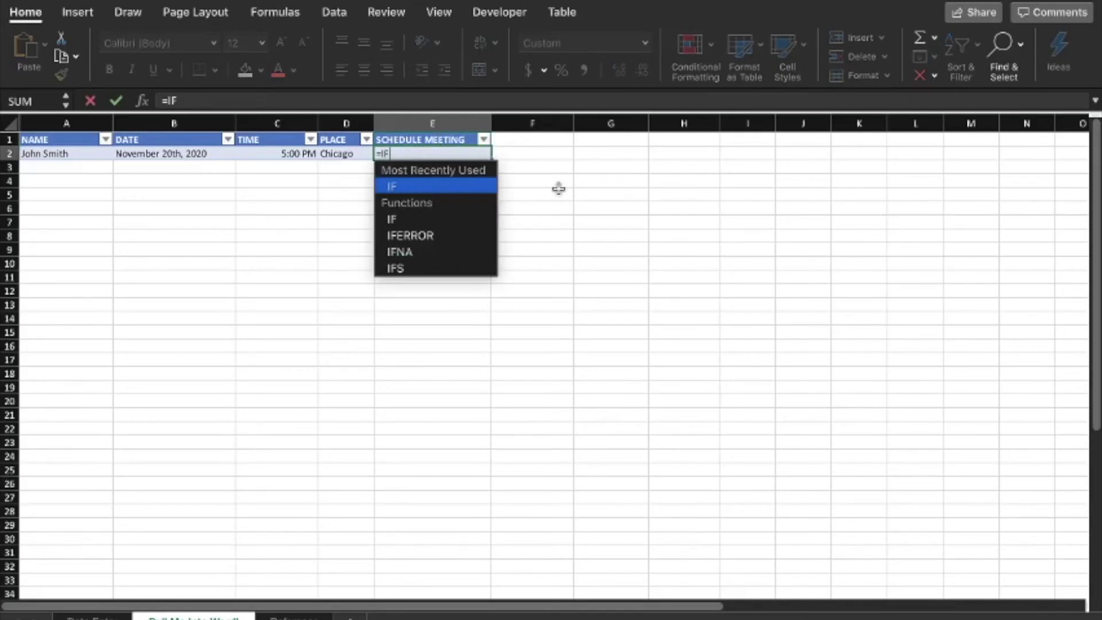
{"action": "type", "text": "("}
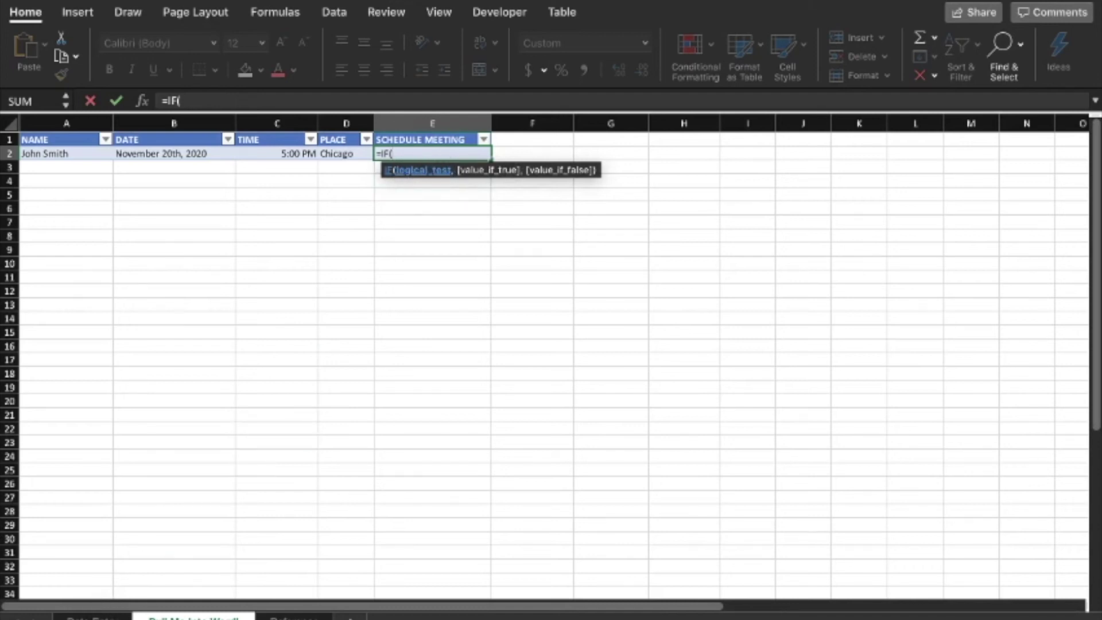
{"action": "left_click", "coordinate": [86, 616]}
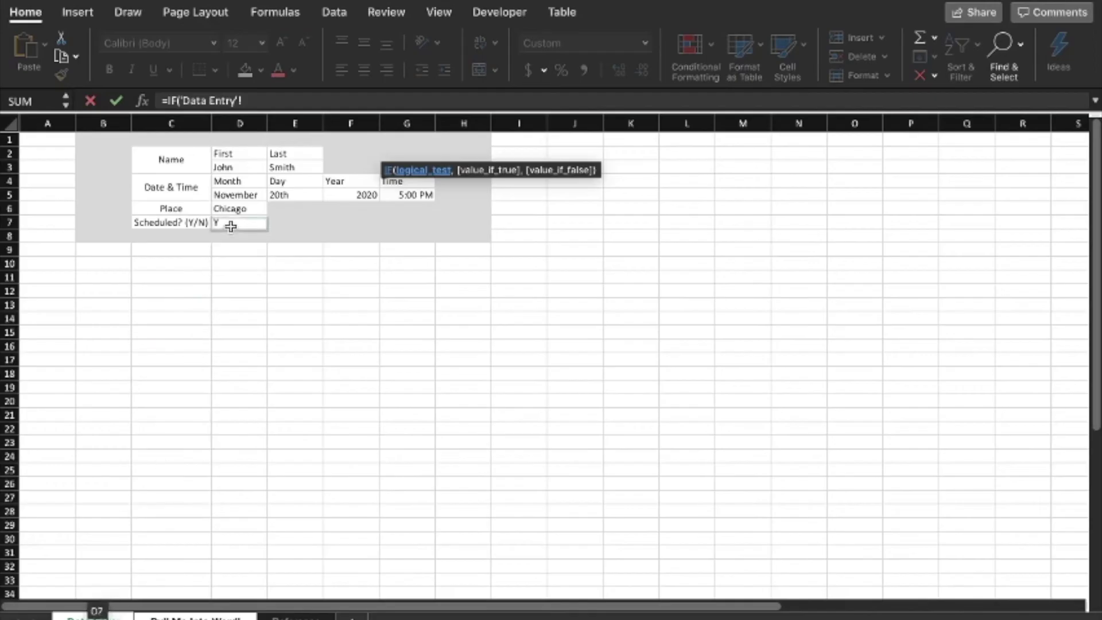
{"action": "left_click", "coordinate": [231, 222]}
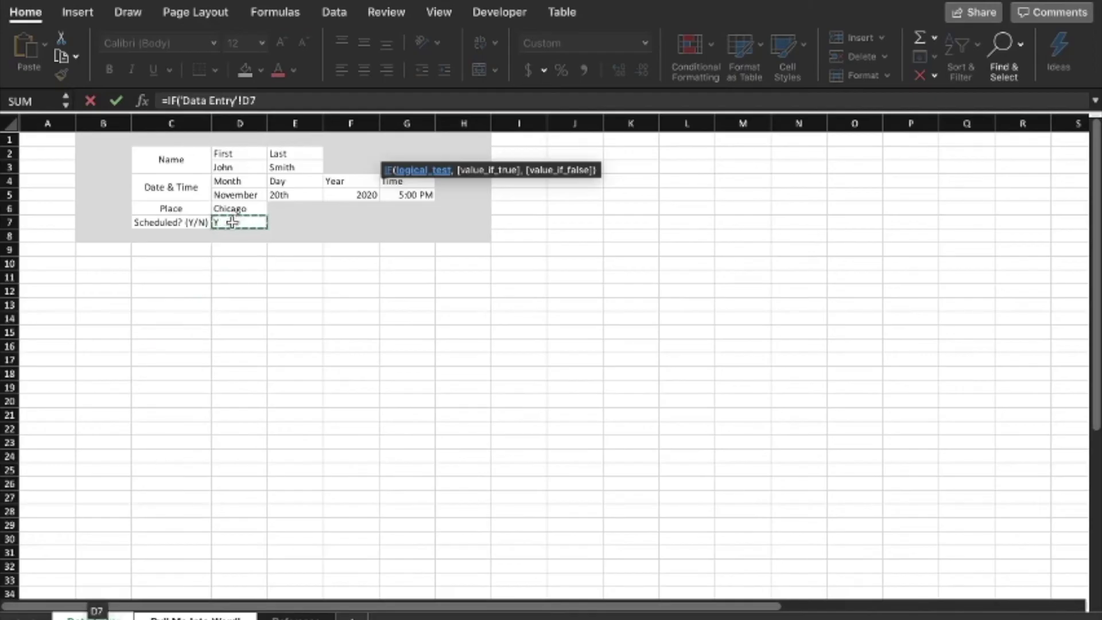
{"action": "type", "text": "=\"Y"}
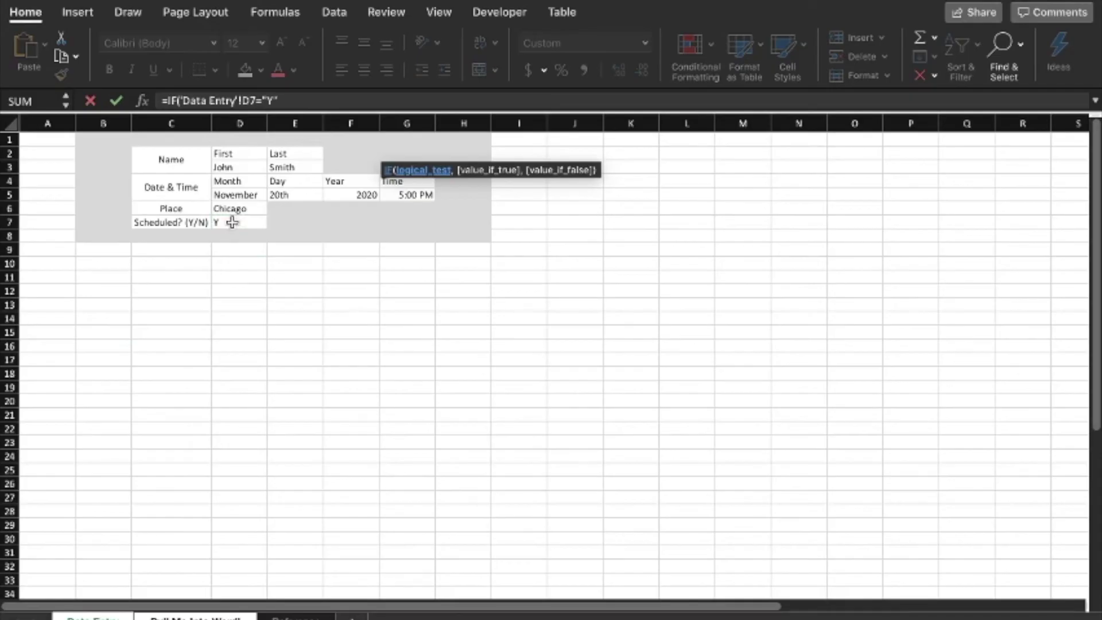
{"action": "type", "text": "\","}
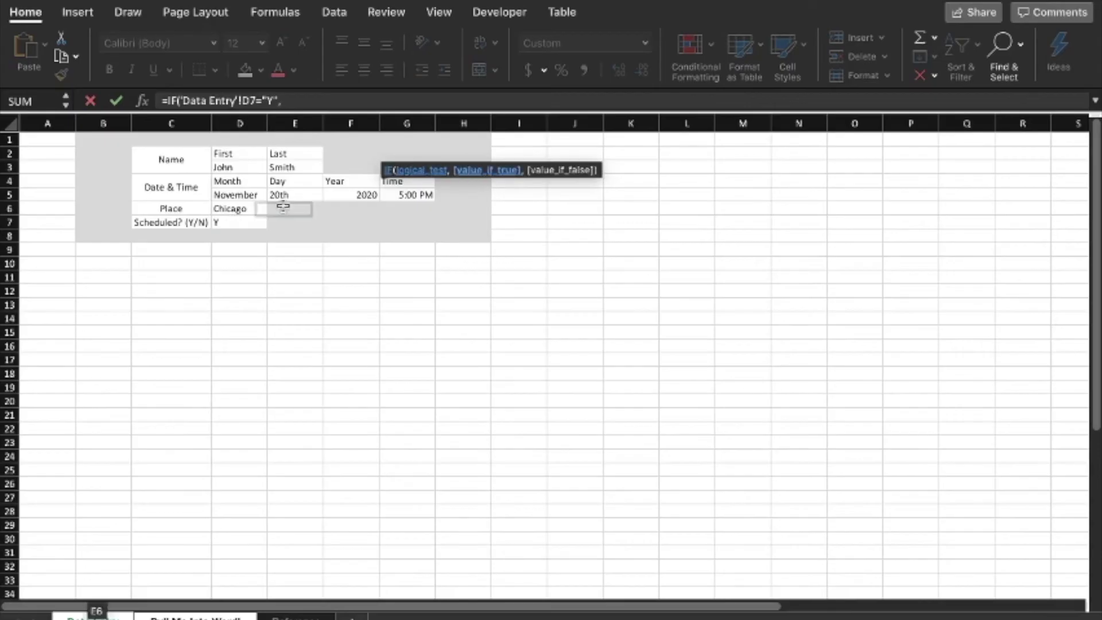
{"action": "left_click", "coordinate": [359, 170]}
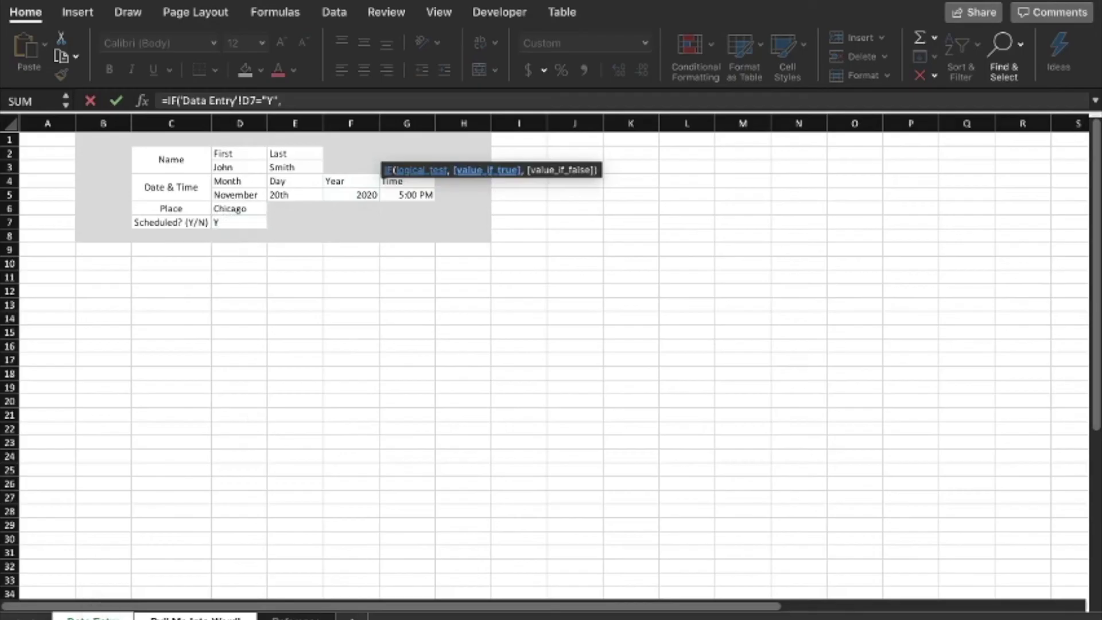
Step: Finish the IF with Reference!C6 as the true result and Reference!C7 as false
{"action": "left_click", "coordinate": [295, 617]}
{"action": "left_click", "coordinate": [172, 209]}
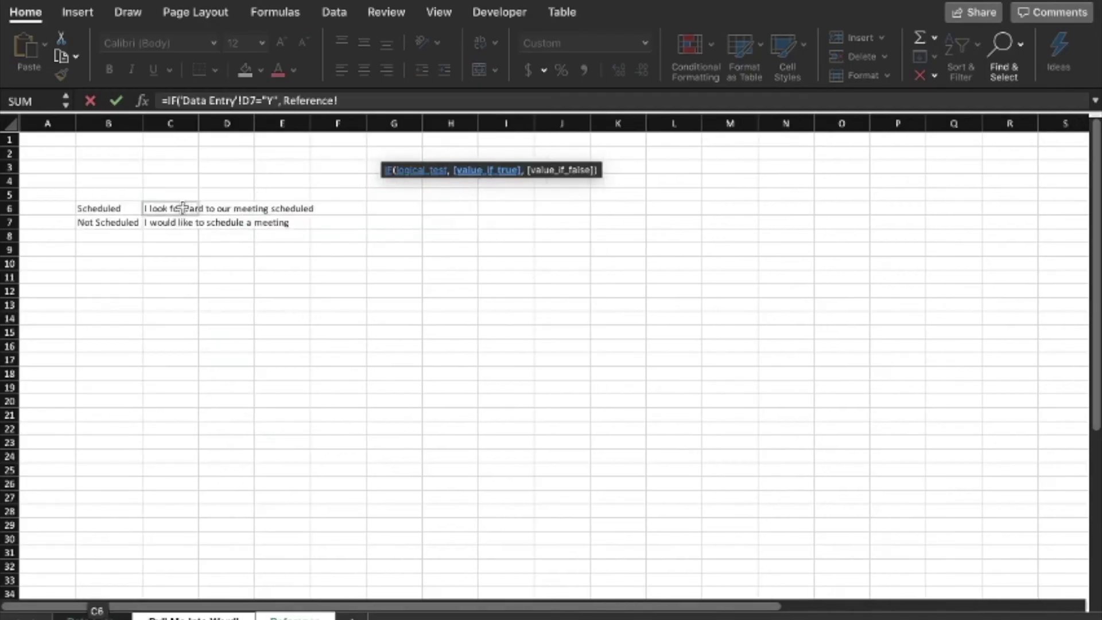
{"action": "left_click", "coordinate": [372, 101]}
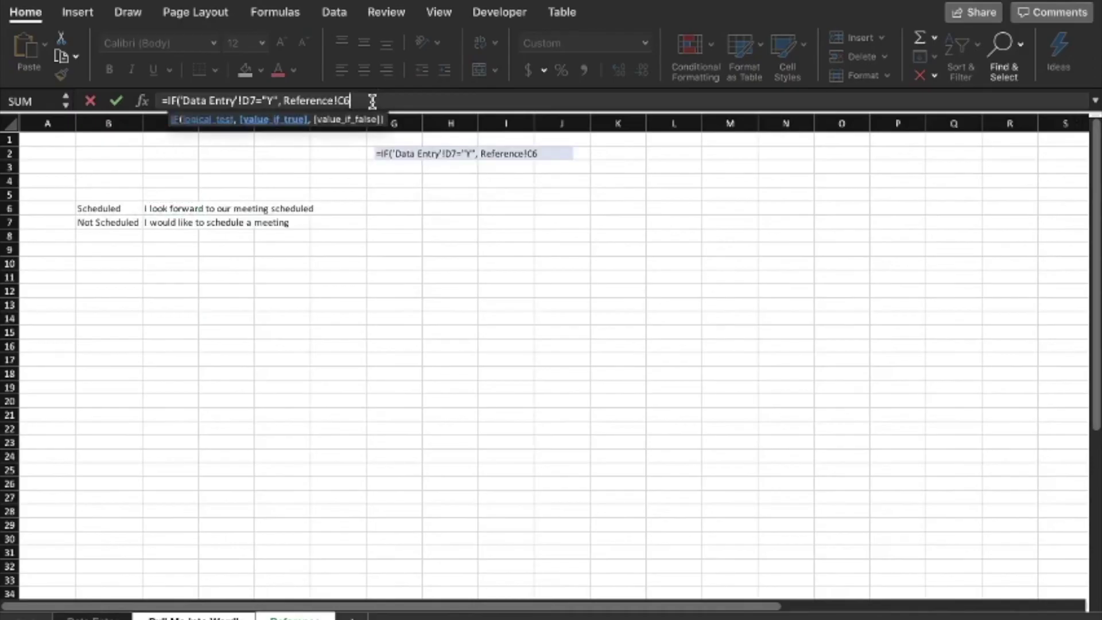
{"action": "type", "text": ","}
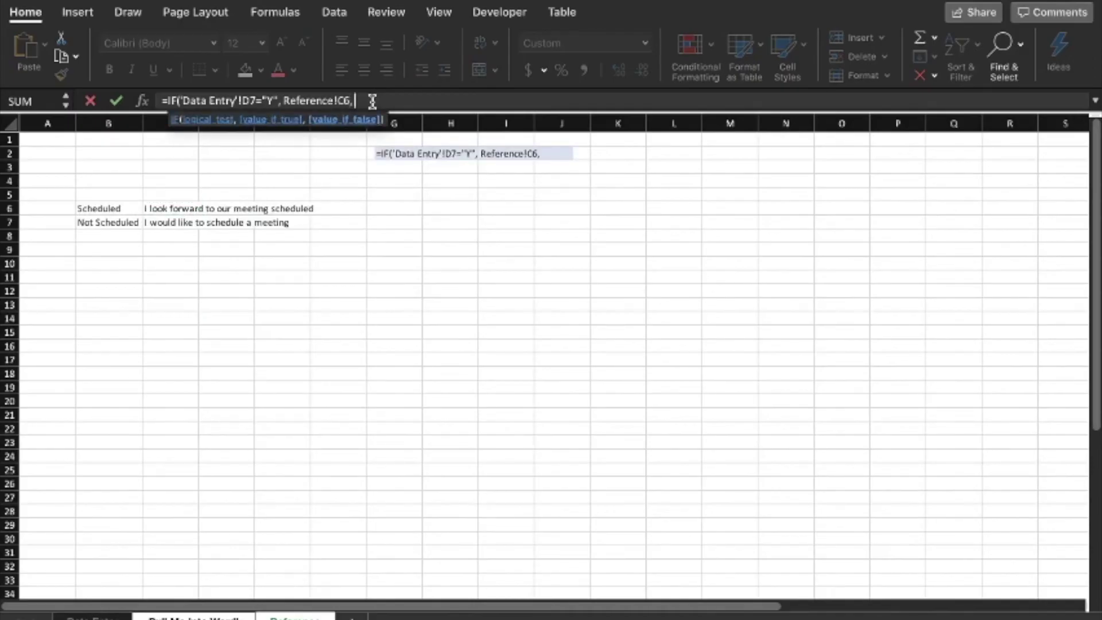
{"action": "left_click", "coordinate": [170, 222]}
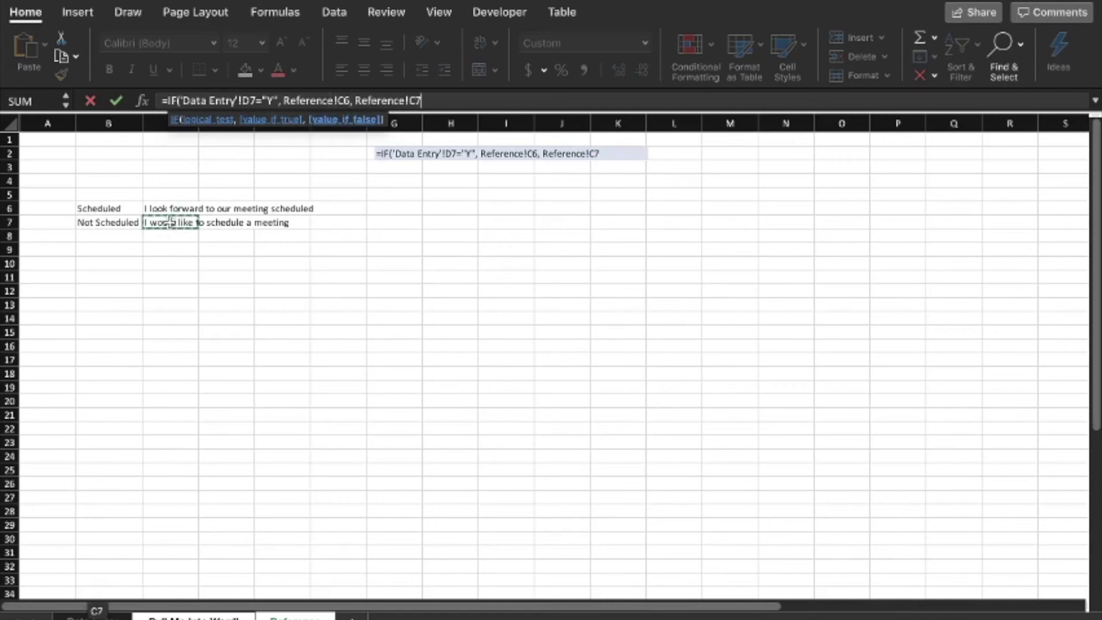
{"action": "type", "text": ")"}
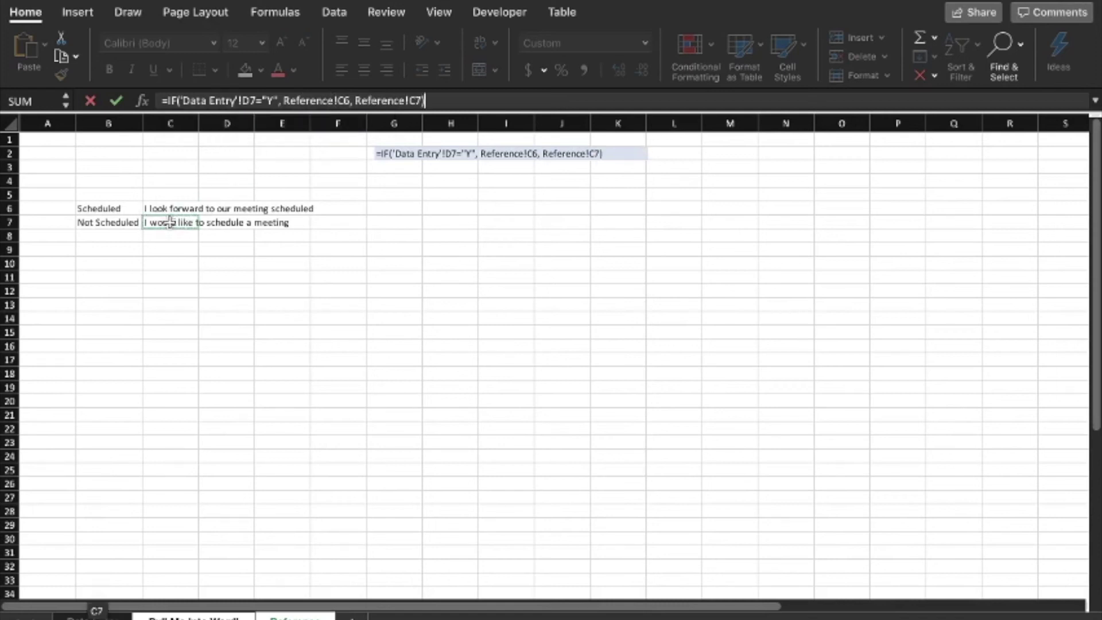
{"action": "key", "text": "Return"}
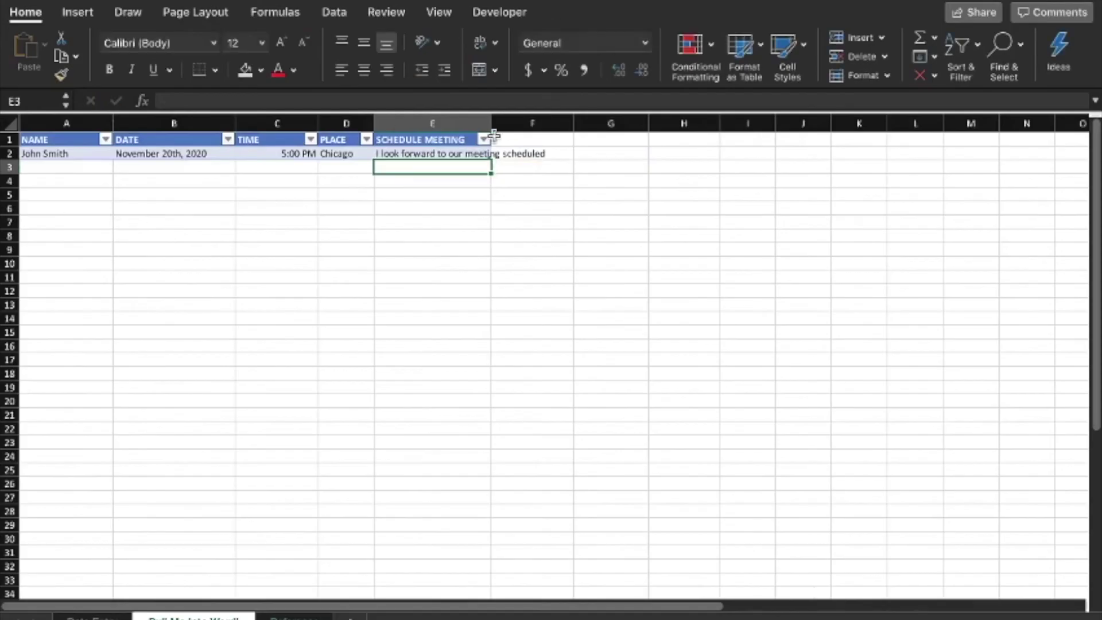
Step: Autofit column E to show the full scheduled-meeting sentence
{"action": "double_click", "coordinate": [492, 136]}
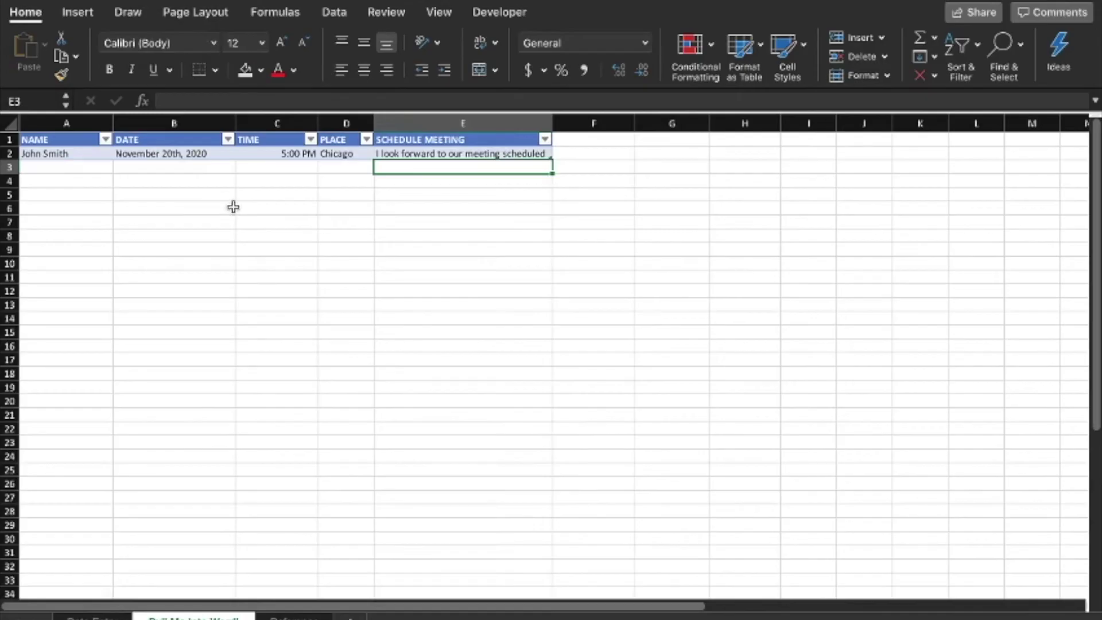
{"action": "key", "text": "ctrl+Left"}
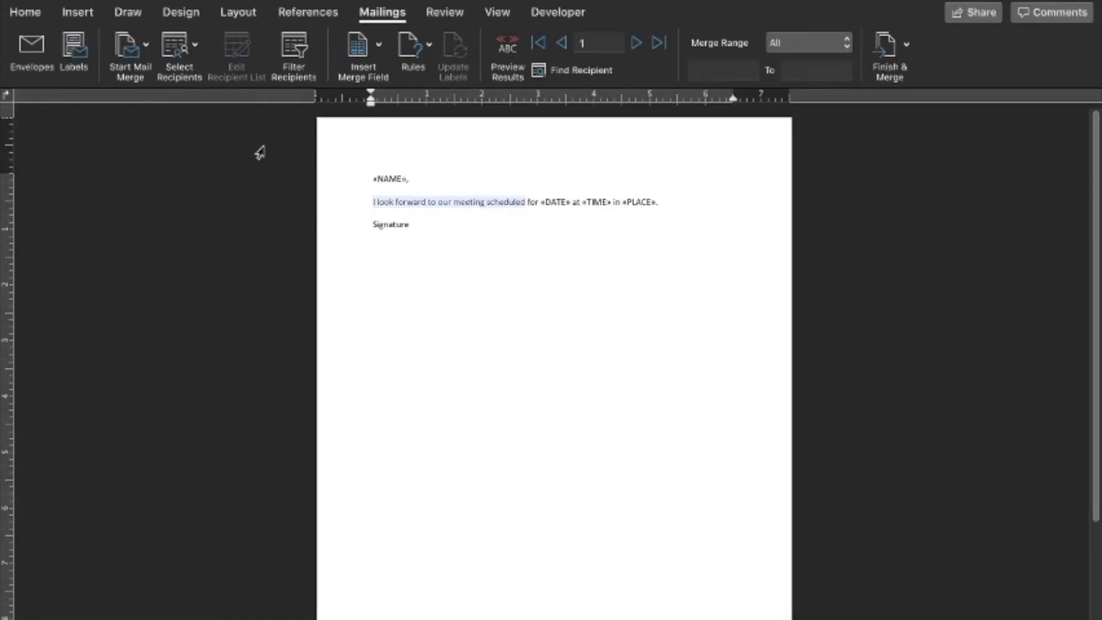
{"action": "left_click", "coordinate": [194, 48]}
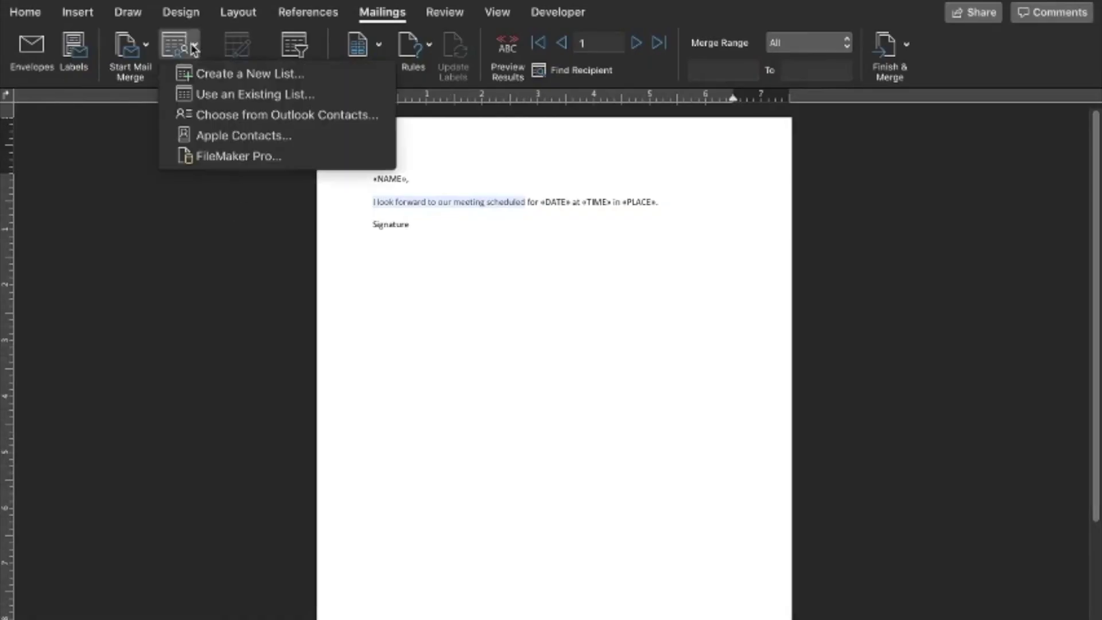
Step: Use the Desktop workbook's Pull Me Into Word! sheet as the letter's recipient list
{"action": "left_click", "coordinate": [195, 92]}
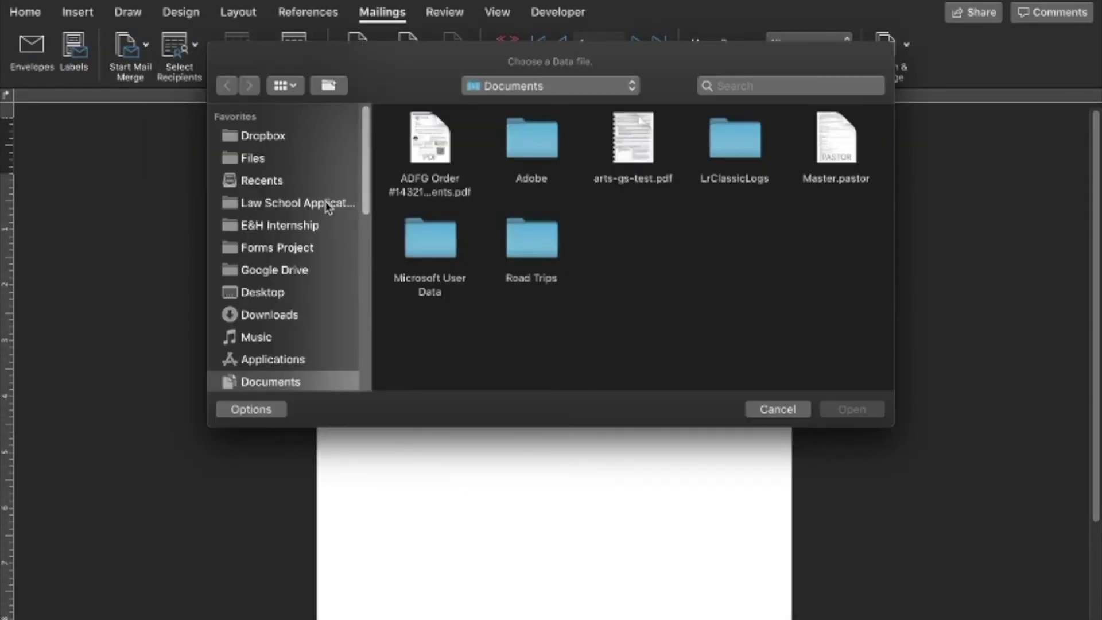
{"action": "left_click", "coordinate": [264, 293]}
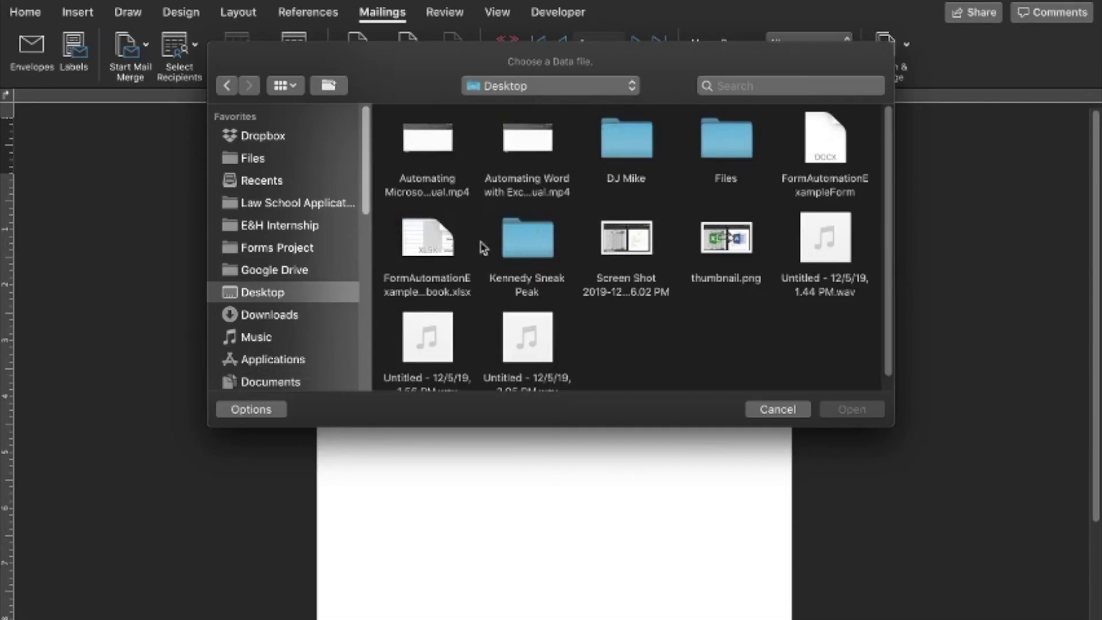
{"action": "left_click", "coordinate": [465, 252]}
{"action": "left_click", "coordinate": [875, 410]}
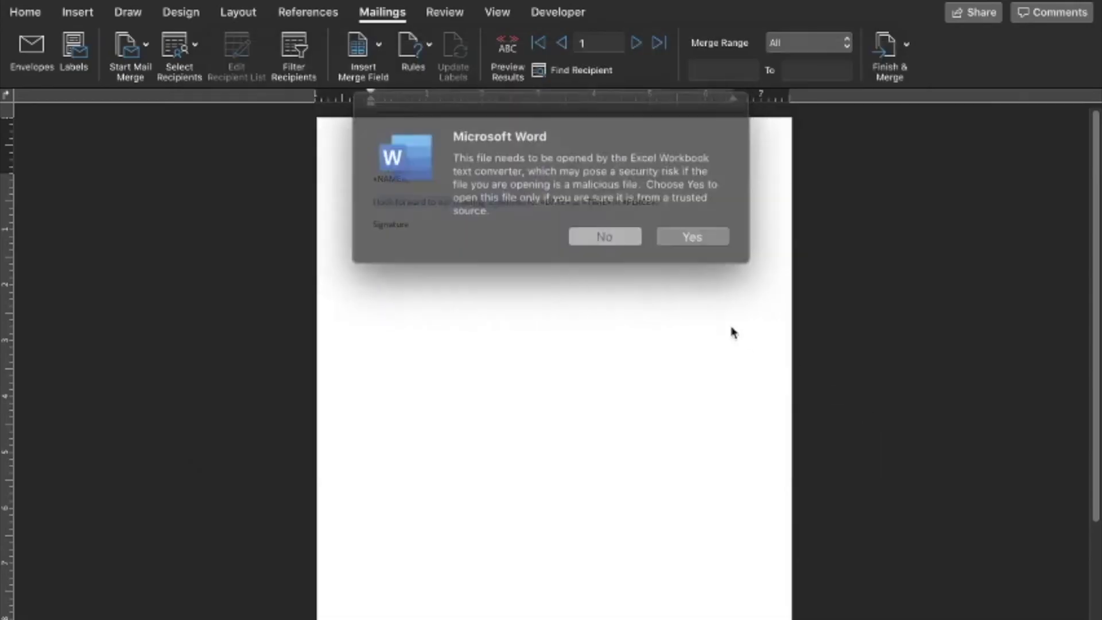
{"action": "left_click", "coordinate": [674, 232]}
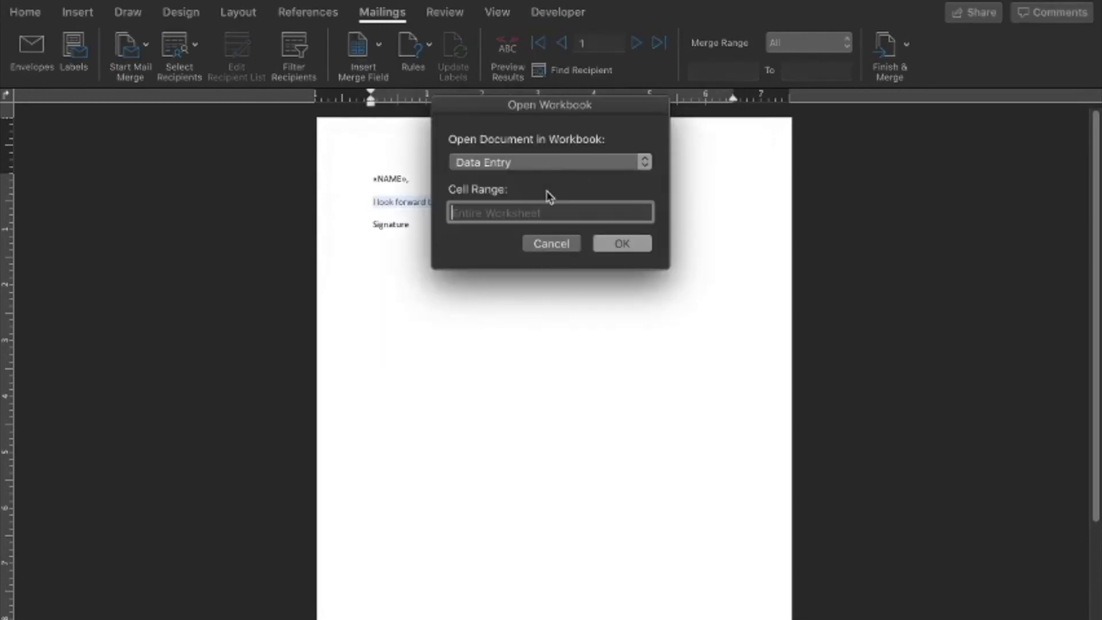
{"action": "left_click", "coordinate": [565, 166]}
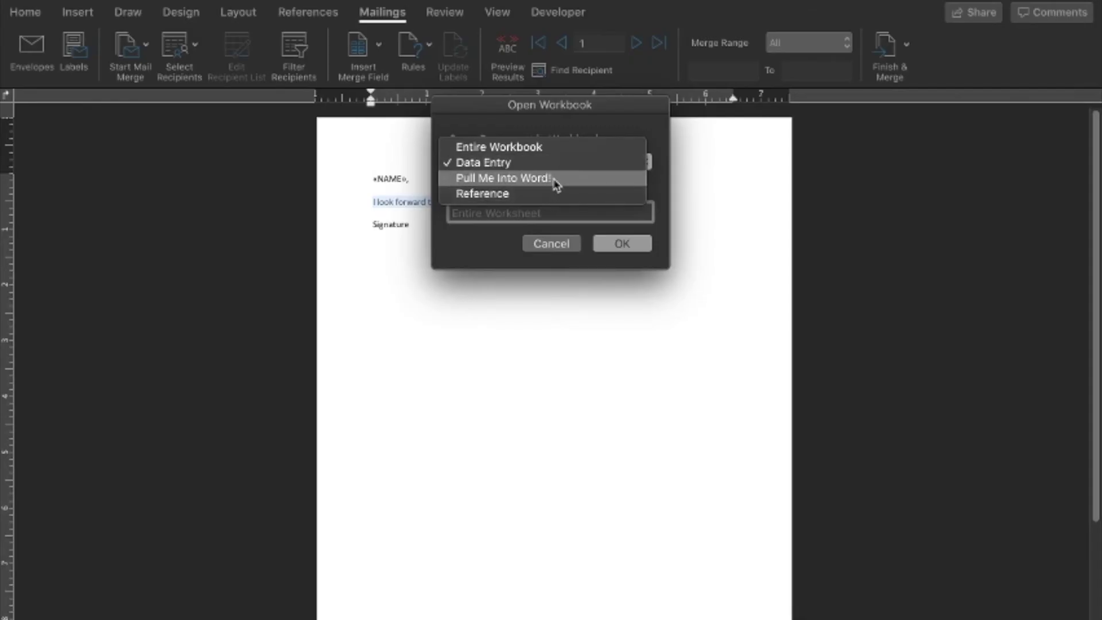
{"action": "left_click", "coordinate": [524, 179]}
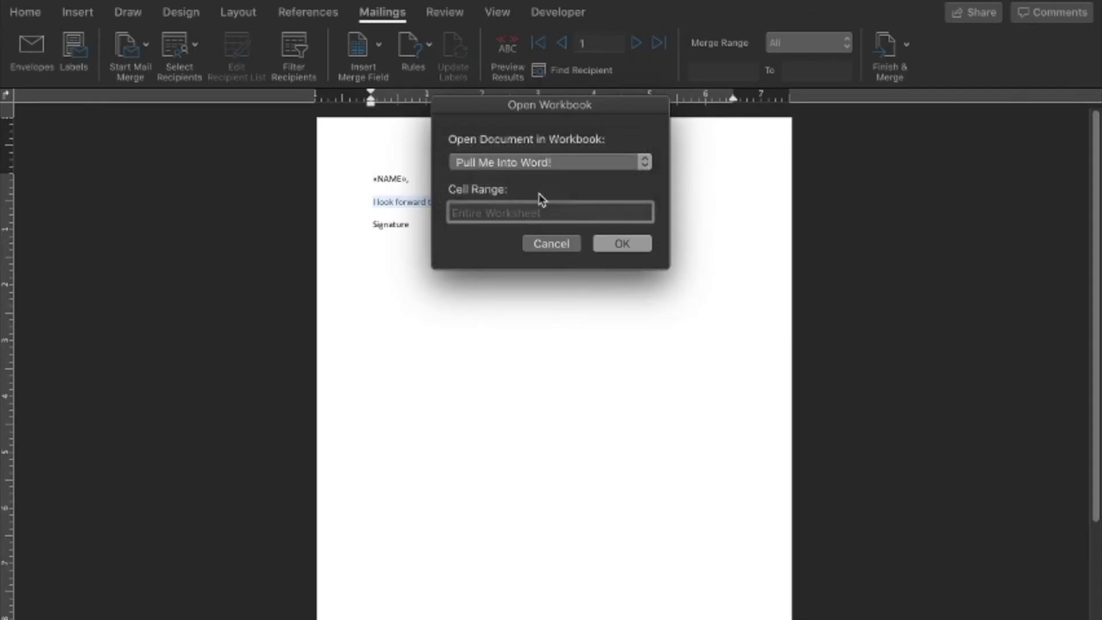
{"action": "left_click", "coordinate": [621, 243]}
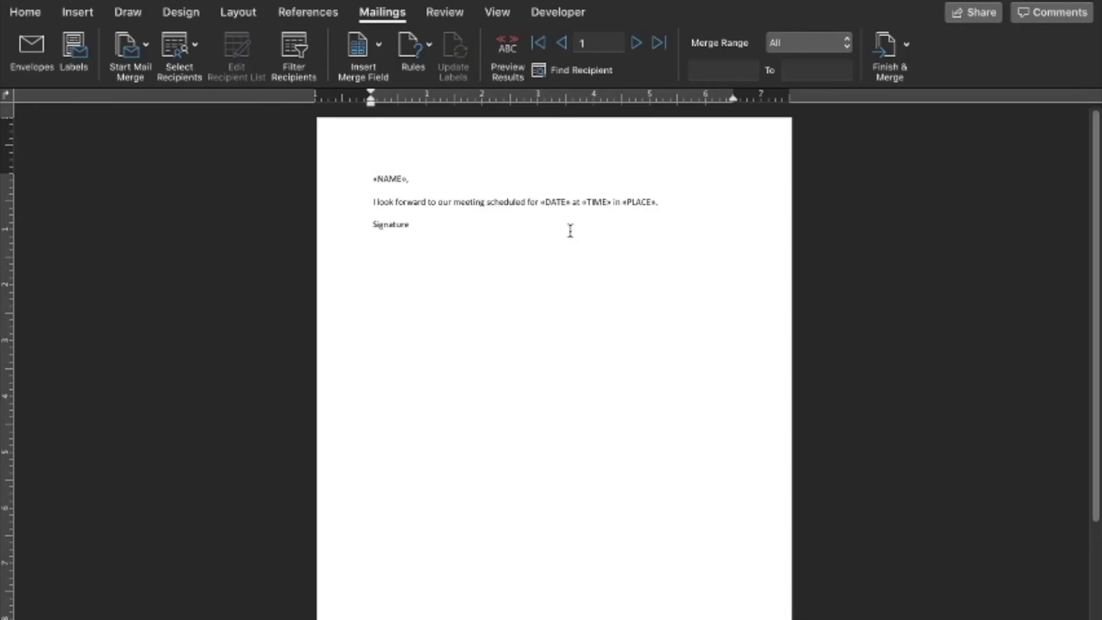
Step: Insert the SCHEDULE_MEETING merge field and delete the fixed words 'I look forward to our meeting scheduled'
{"action": "left_click", "coordinate": [379, 46]}
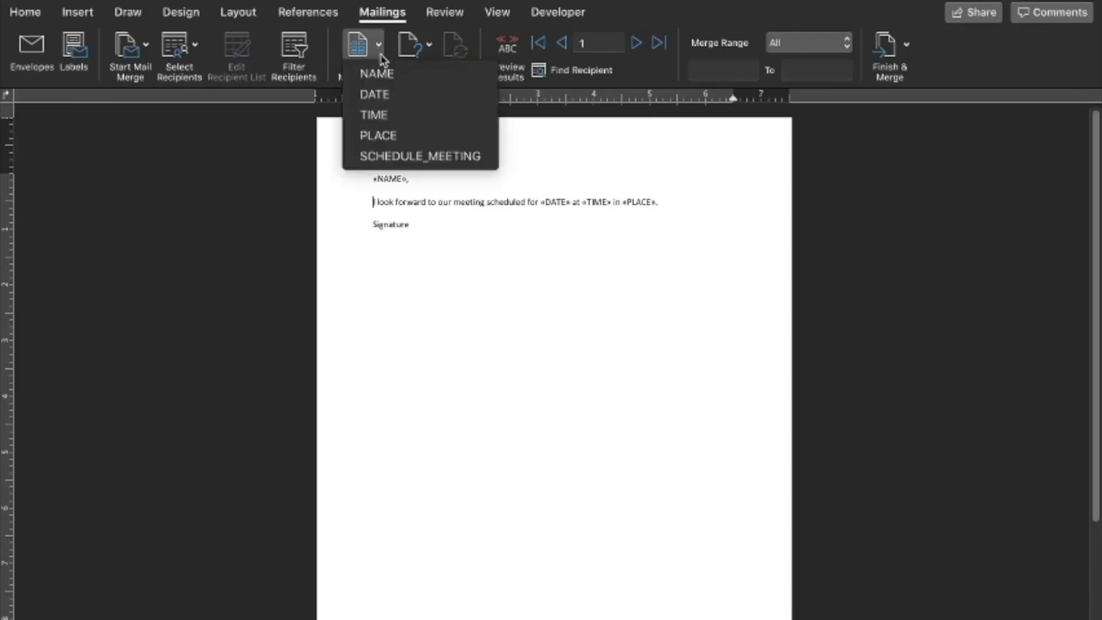
{"action": "left_click", "coordinate": [385, 156]}
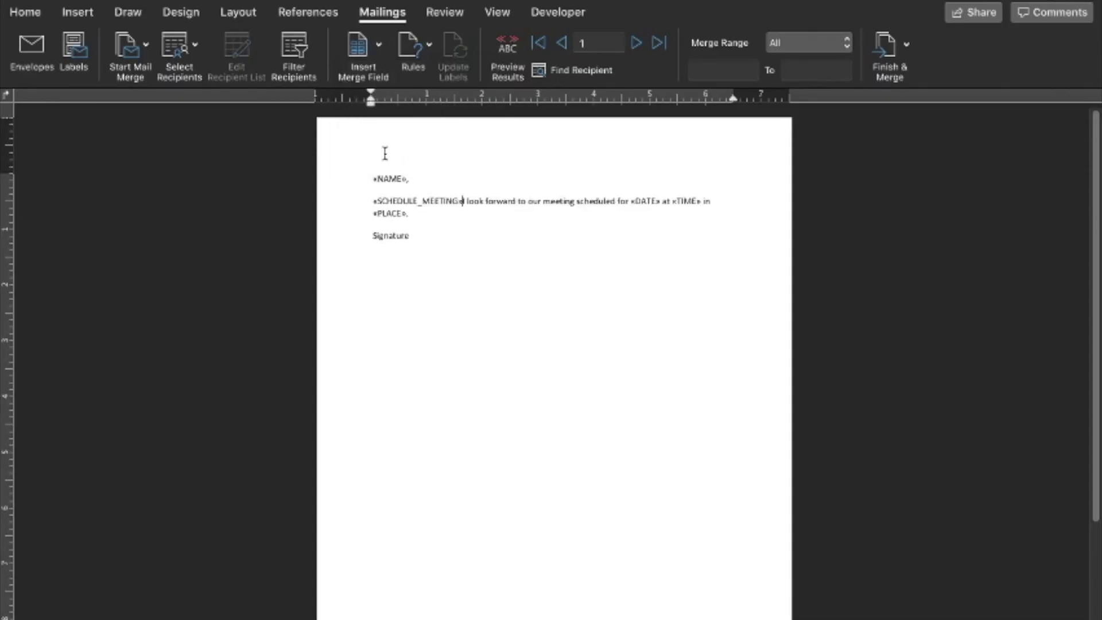
{"action": "key", "text": "shift+Right"}
{"action": "key", "text": "shift+Right"}
{"action": "key", "text": "shift+Right"}
{"action": "key", "text": "shift+Right"}
{"action": "key", "text": "shift+Right"}
{"action": "key", "text": "shift+Right"}
{"action": "key", "text": "shift+Right"}
{"action": "key", "text": "shift+Right"}
{"action": "key", "text": "shift+Right"}
{"action": "key", "text": "shift+Right"}
{"action": "key", "text": "shift+Right"}
{"action": "key", "text": "shift+Right"}
{"action": "key", "text": "shift+Right"}
{"action": "key", "text": "shift+Right"}
{"action": "key", "text": "shift+Right"}
{"action": "key", "text": "shift+Right"}
{"action": "key", "text": "shift+Right"}
{"action": "key", "text": "shift+Right"}
{"action": "key", "text": "shift+Right"}
{"action": "key", "text": "shift+Right"}
{"action": "key", "text": "shift+Right"}
{"action": "key", "text": "shift+Right"}
{"action": "key", "text": "shift+Right"}
{"action": "key", "text": "shift+Right"}
{"action": "key", "text": "shift+Right"}
{"action": "key", "text": "shift+Right"}
{"action": "key", "text": "shift+Right"}
{"action": "key", "text": "shift+Right"}
{"action": "key", "text": "shift+Right"}
{"action": "key", "text": "shift+Right"}
{"action": "key", "text": "shift+Right"}
{"action": "key", "text": "shift+Right"}
{"action": "key", "text": "shift+Right"}
{"action": "key", "text": "shift+Right"}
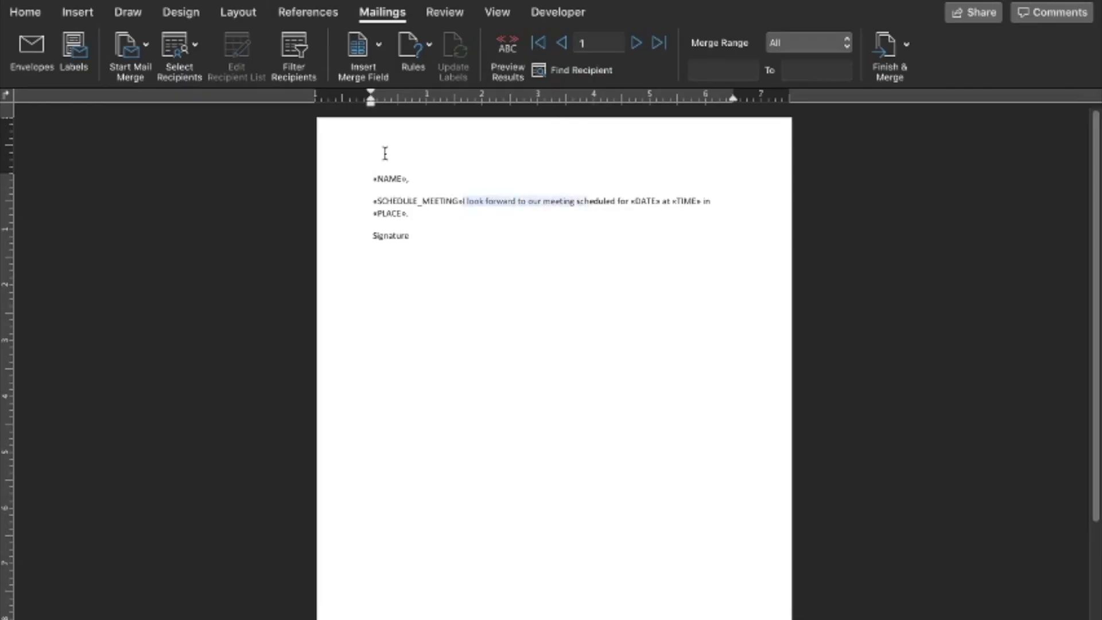
{"action": "key", "text": "BackSpace"}
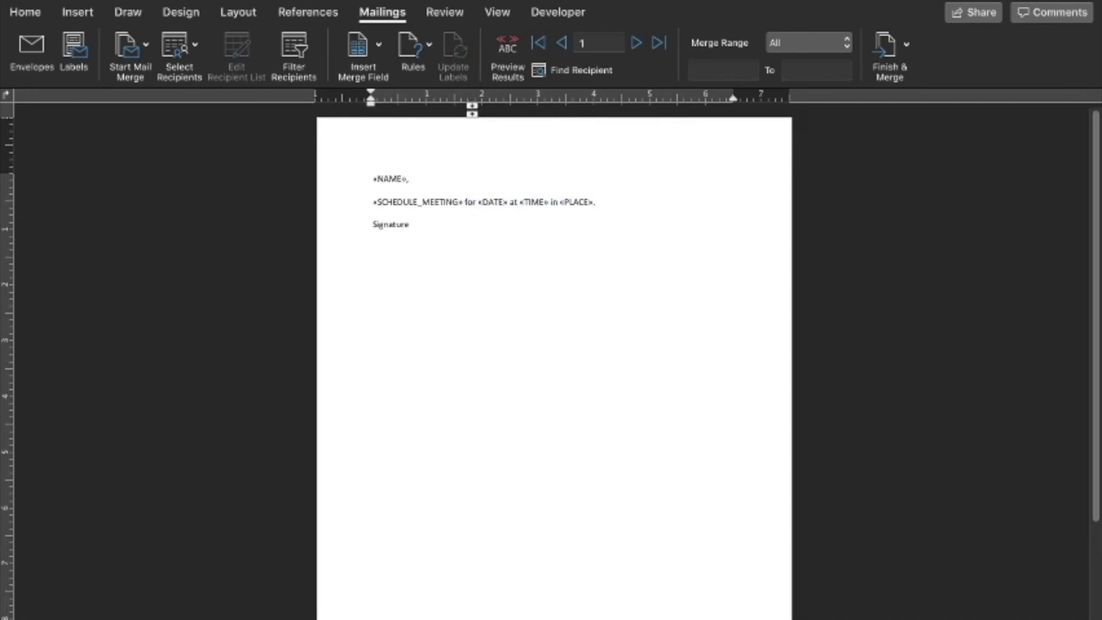
Step: Preview the merged letter showing November 20th, 2020 at 5:00 PM in Chicago
{"action": "left_click", "coordinate": [506, 58]}
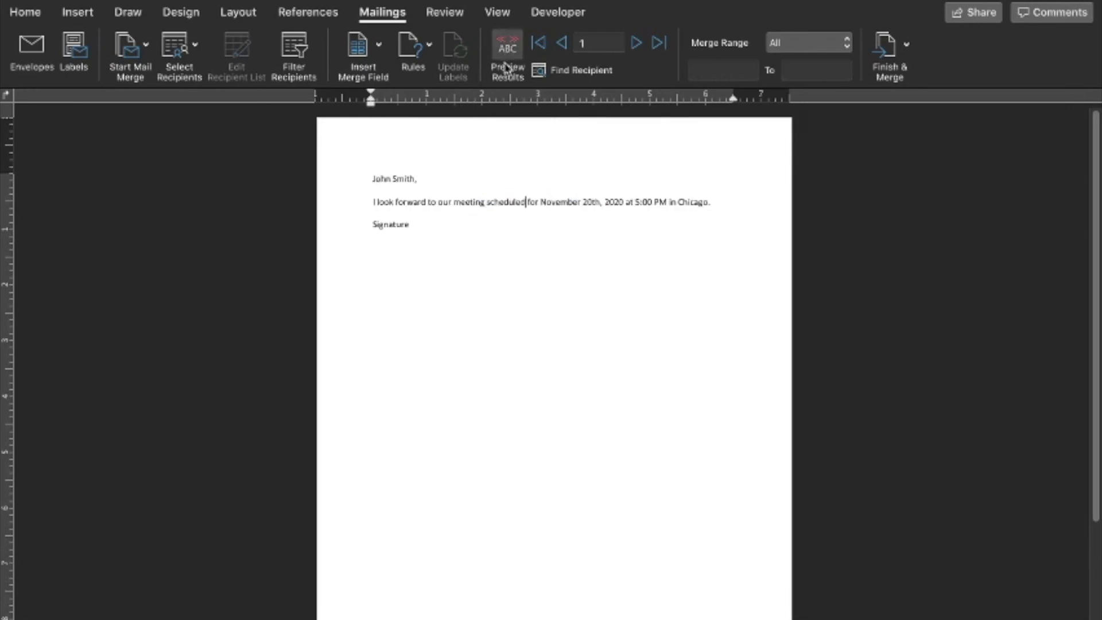
{"action": "left_click", "coordinate": [506, 57]}
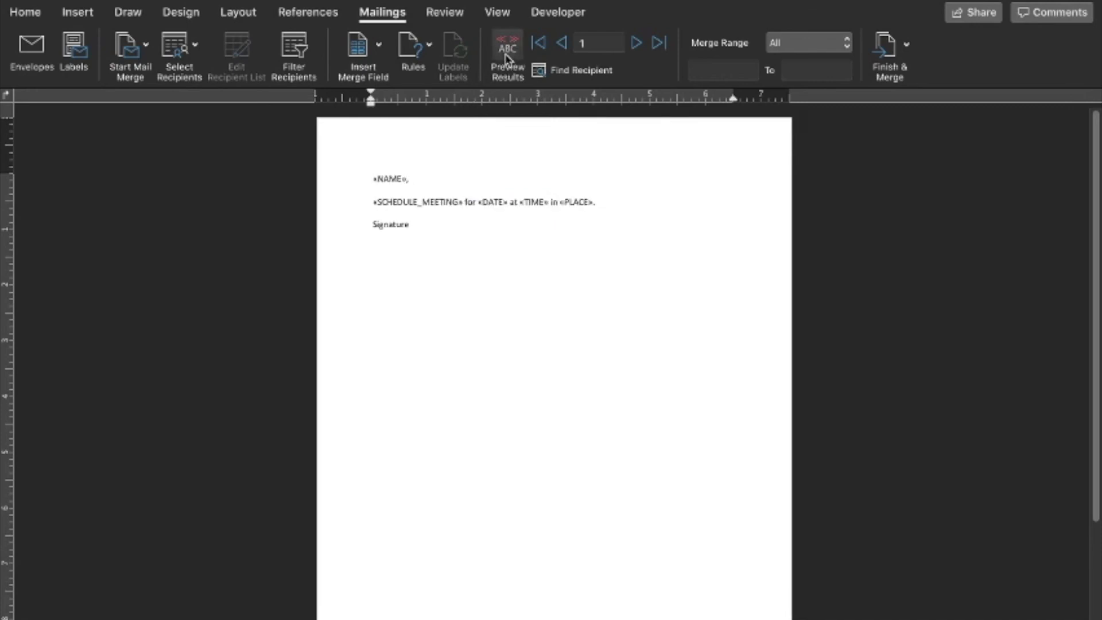
{"action": "key", "text": "ctrl+Right"}
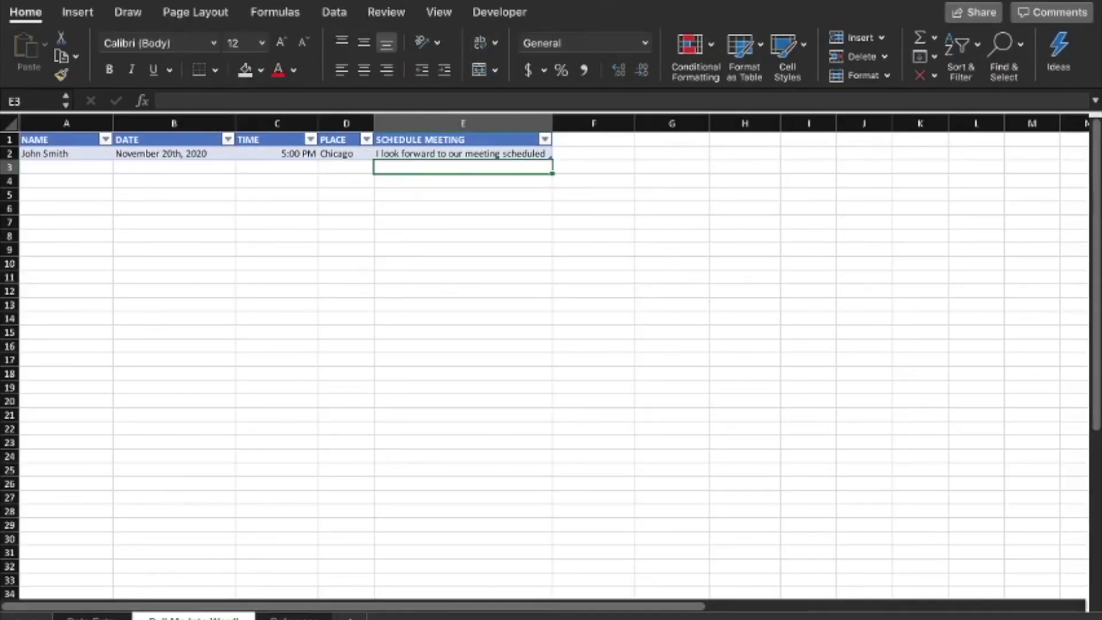
{"action": "left_click", "coordinate": [92, 616]}
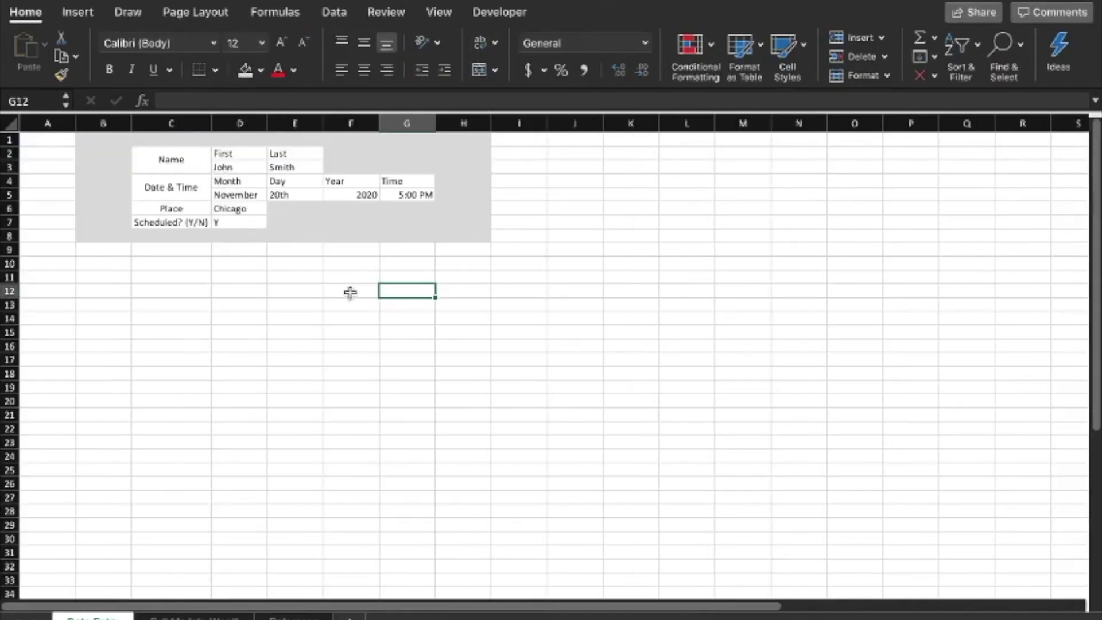
{"action": "key", "text": "ctrl+Left"}
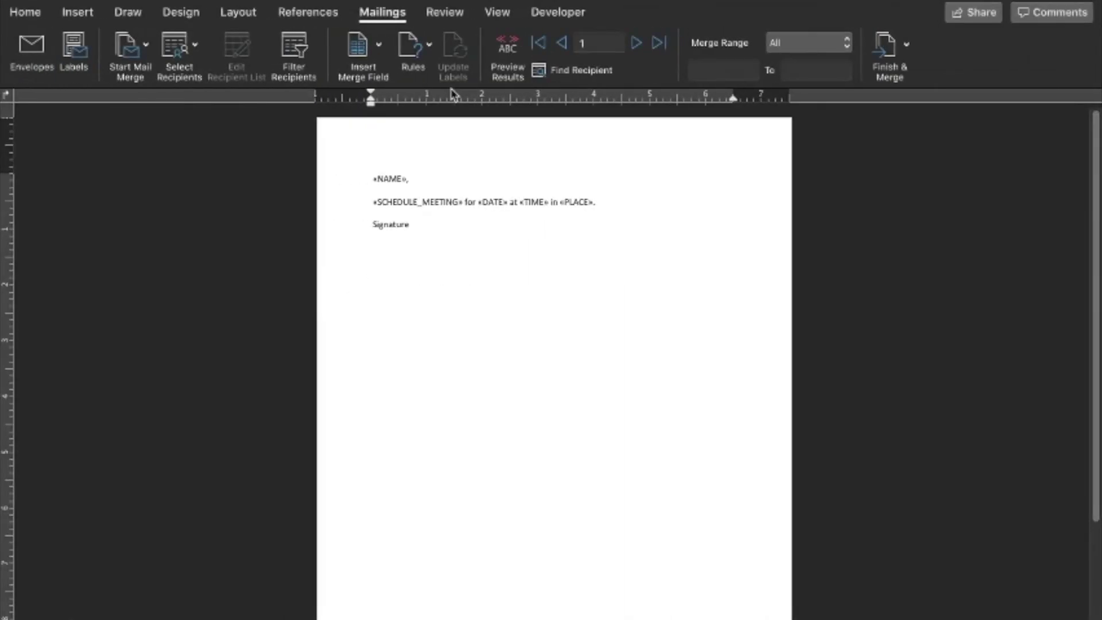
{"action": "left_click", "coordinate": [503, 49]}
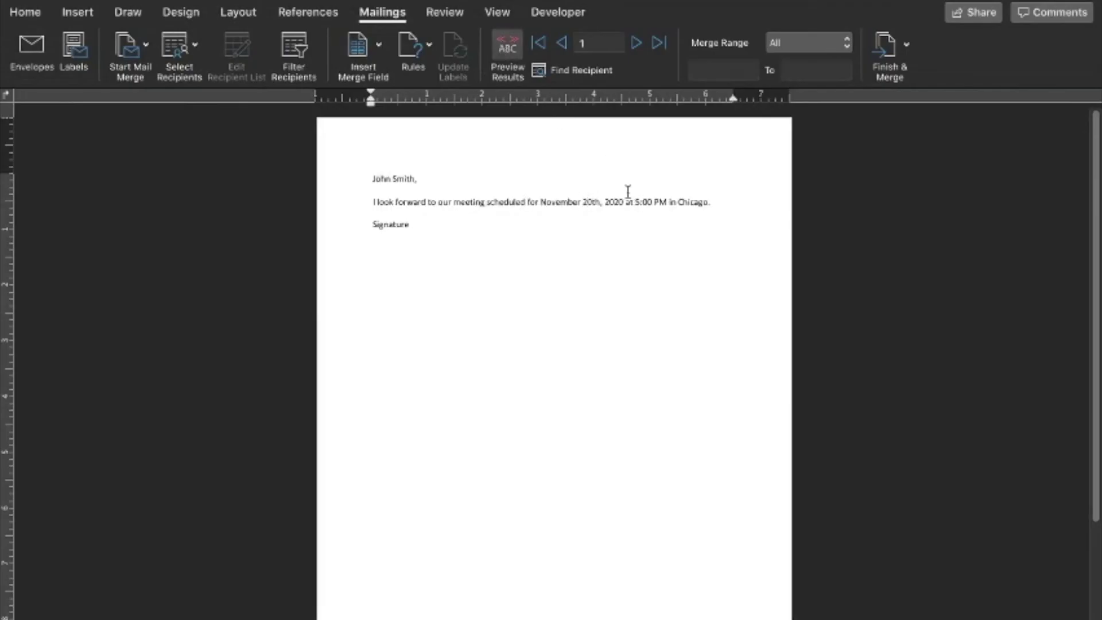
{"action": "left_click", "coordinate": [506, 59]}
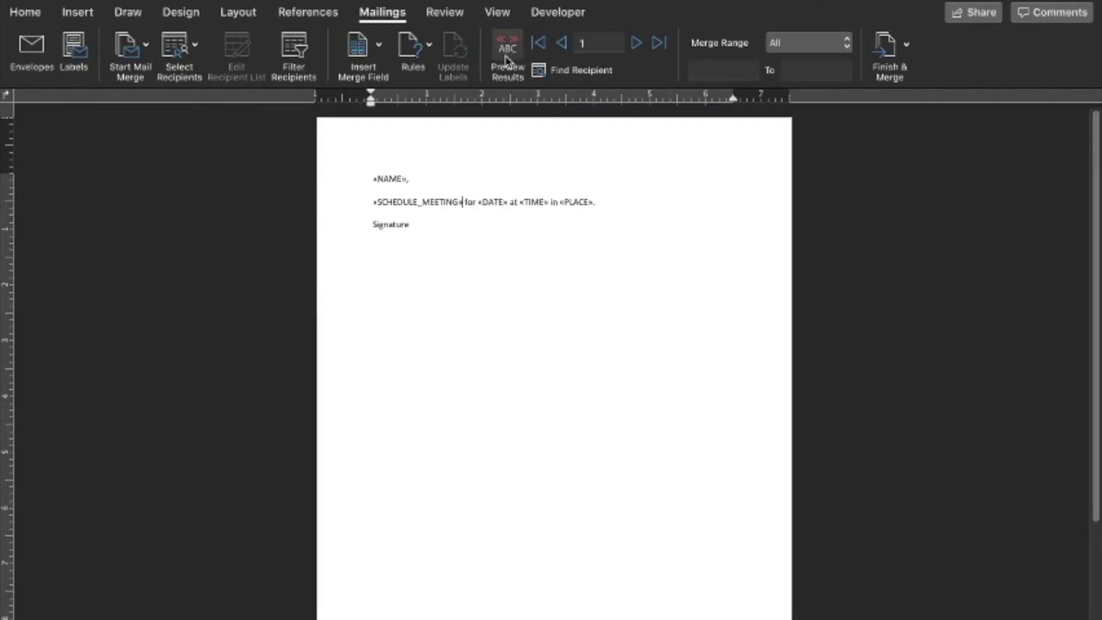
{"action": "left_click", "coordinate": [506, 60]}
Step: Switch Preview Results off, on and off again to compare merge fields with the merged letter
{"action": "left_click", "coordinate": [506, 60]}
{"action": "left_click", "coordinate": [507, 53]}
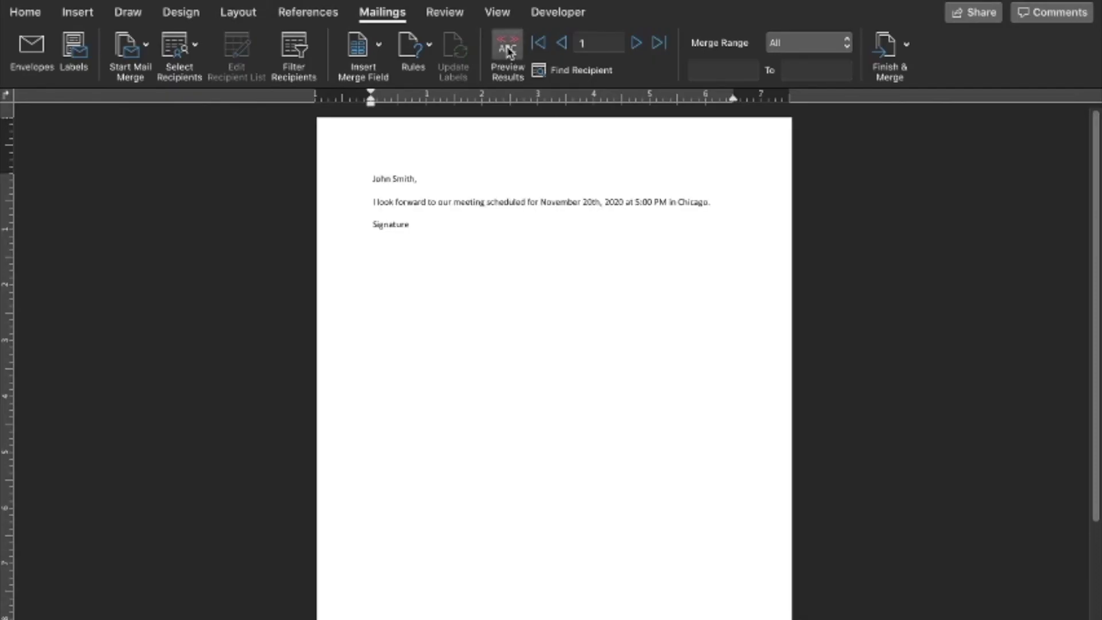
{"action": "left_click", "coordinate": [508, 51]}
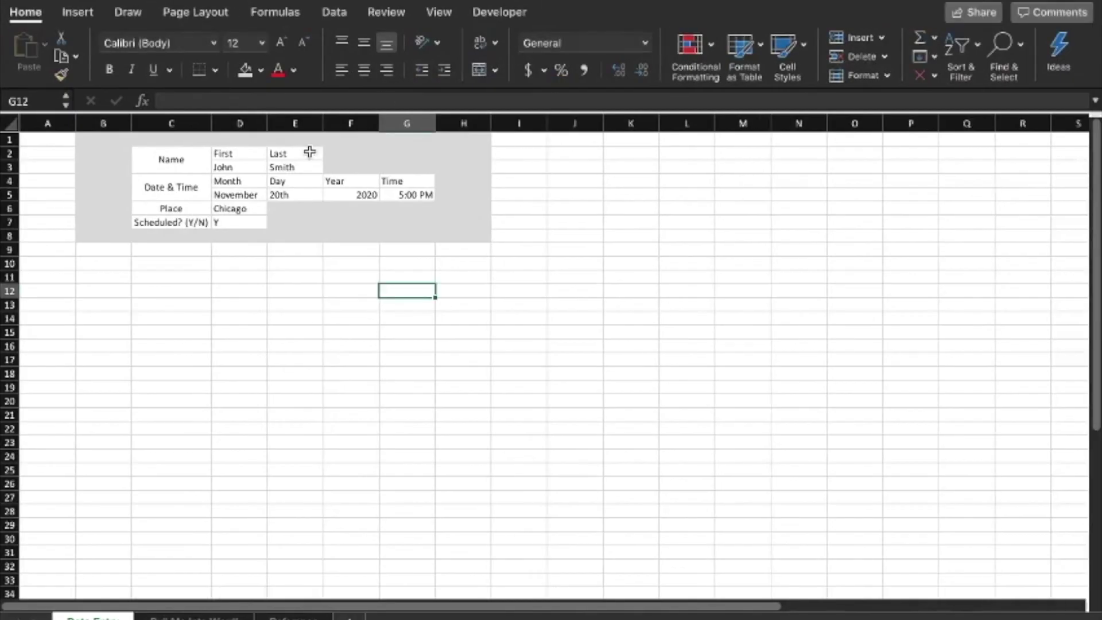
Step: Enter N as the Scheduled? (Y/N) answer in D7, then return to the Word letter
{"action": "left_click", "coordinate": [218, 223]}
{"action": "type", "text": "N"}
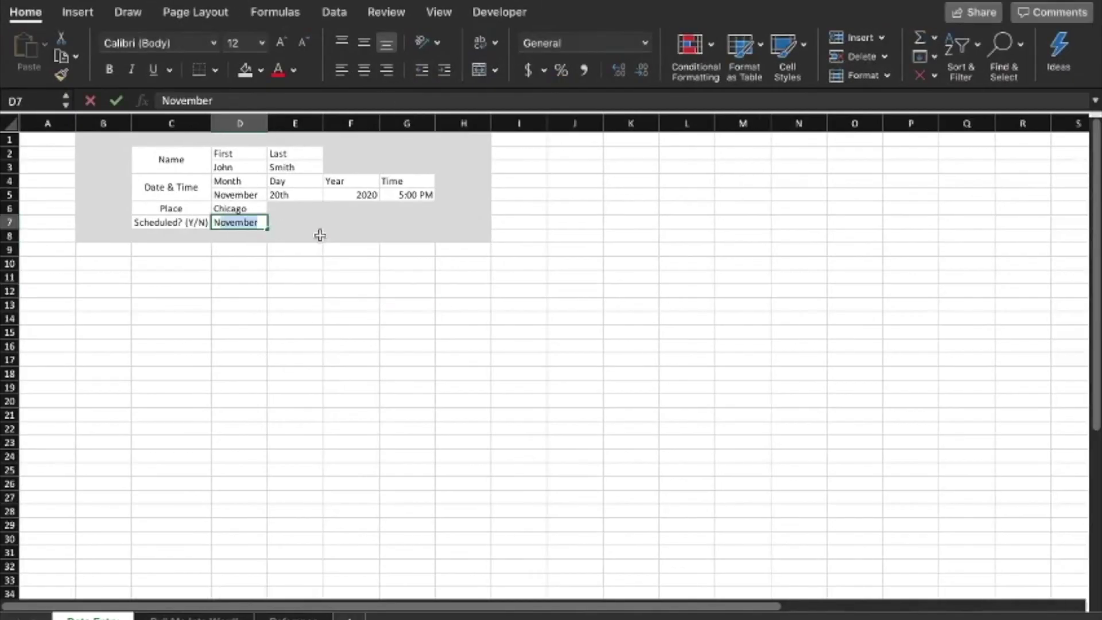
{"action": "key", "text": "BackSpace"}
{"action": "key", "text": "Return"}
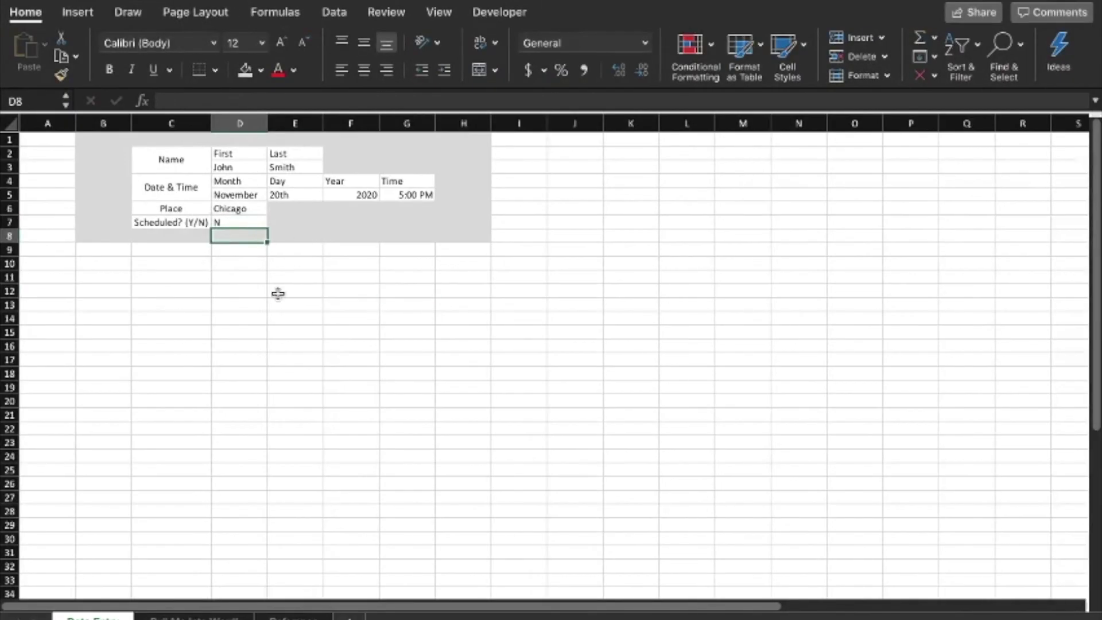
{"action": "left_click", "coordinate": [269, 280]}
{"action": "left_click", "coordinate": [262, 276]}
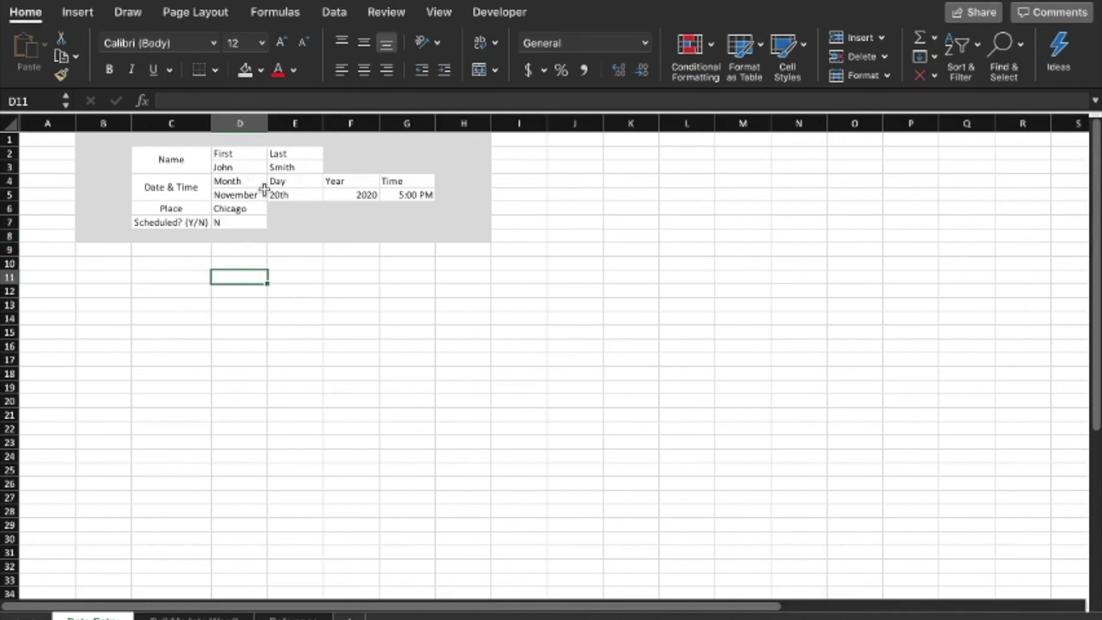
{"action": "key", "text": "ctrl+Left"}
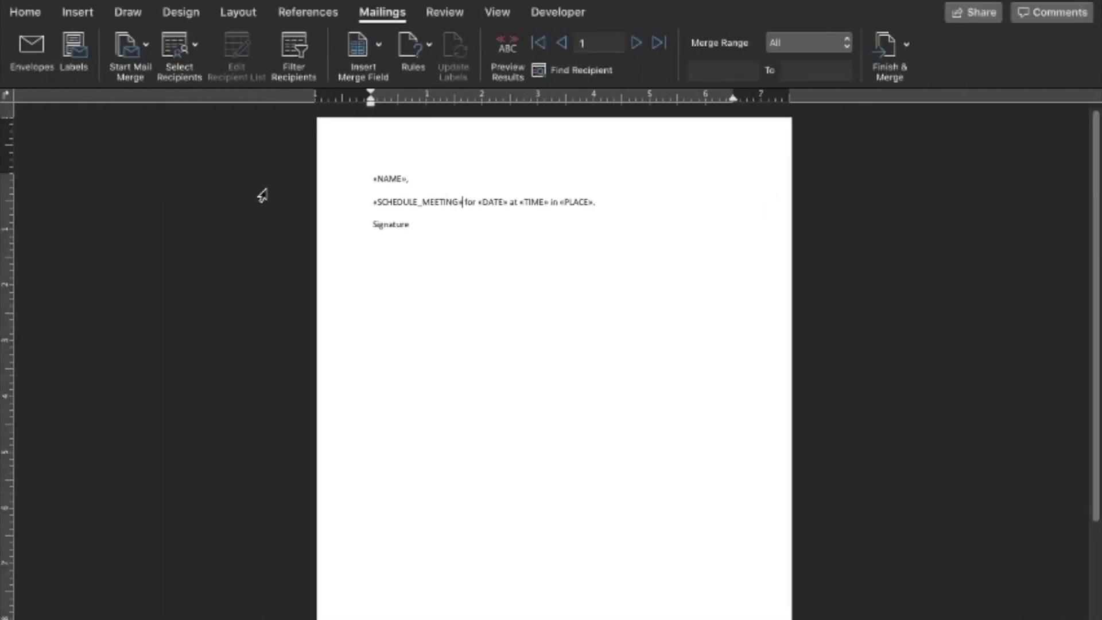
Step: Use the Desktop Excel workbook's Pull Me Into Word! sheet as the existing recipient list
{"action": "left_click", "coordinate": [182, 67]}
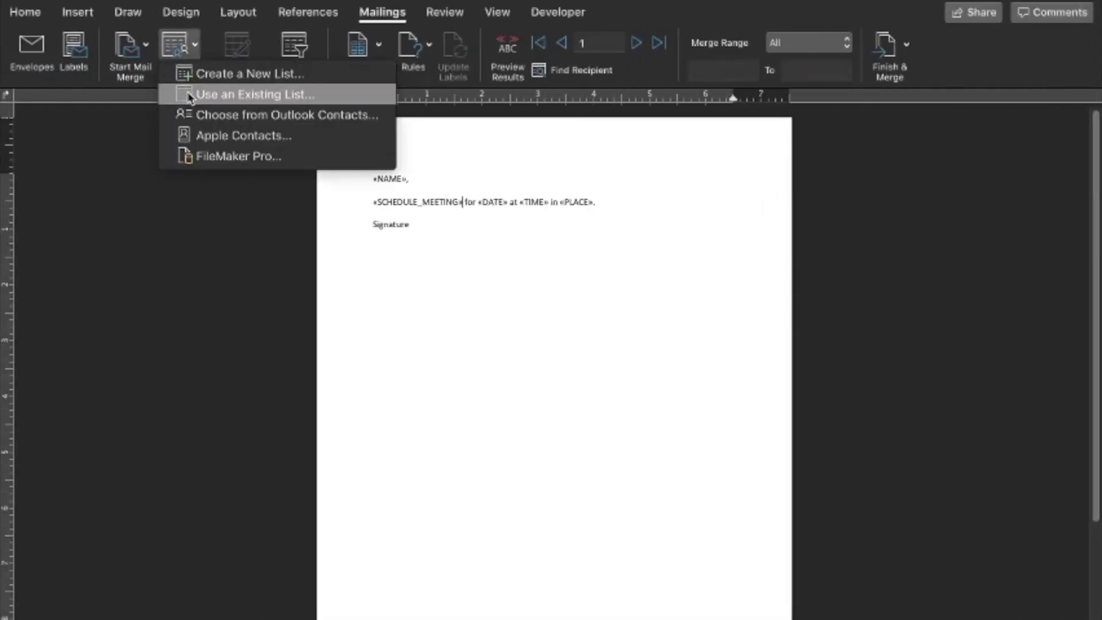
{"action": "left_click", "coordinate": [189, 94]}
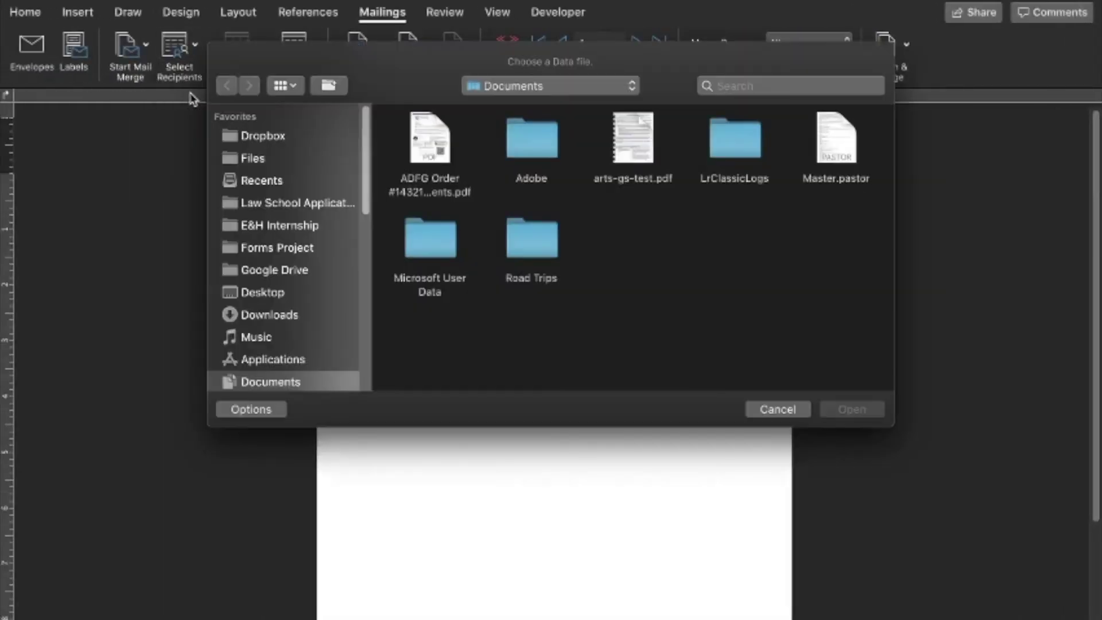
{"action": "left_click", "coordinate": [278, 294]}
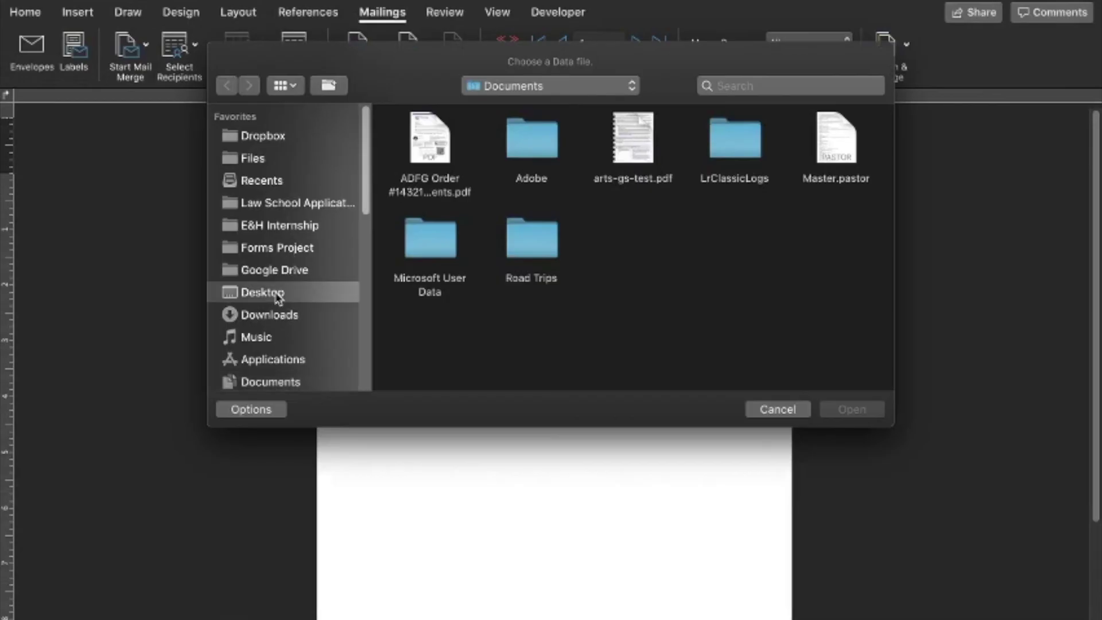
{"action": "left_click", "coordinate": [437, 248]}
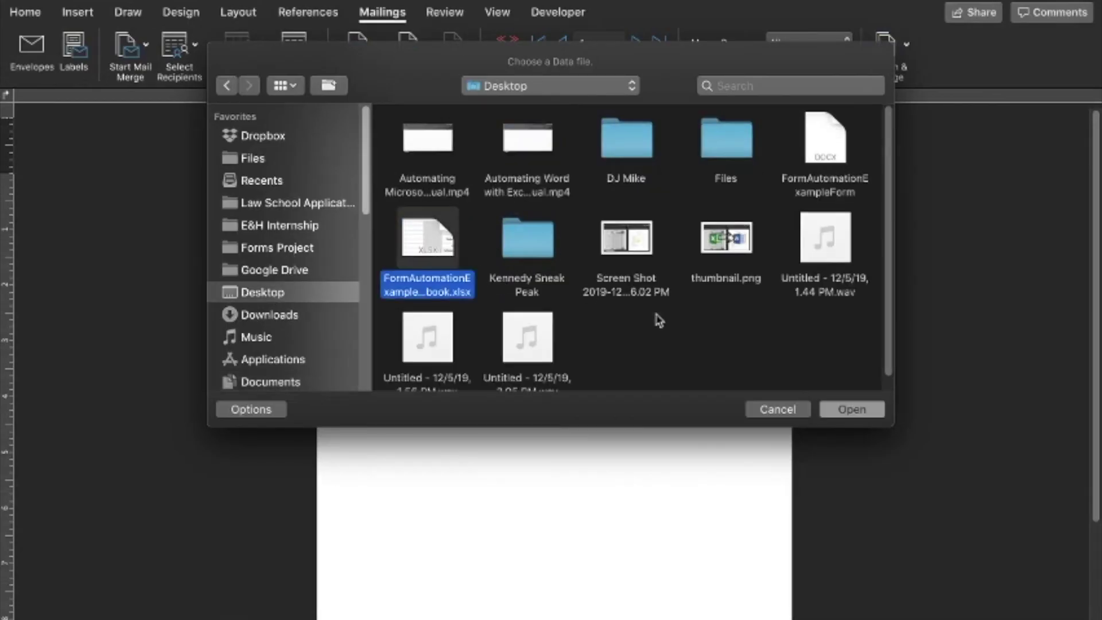
{"action": "left_click", "coordinate": [840, 411]}
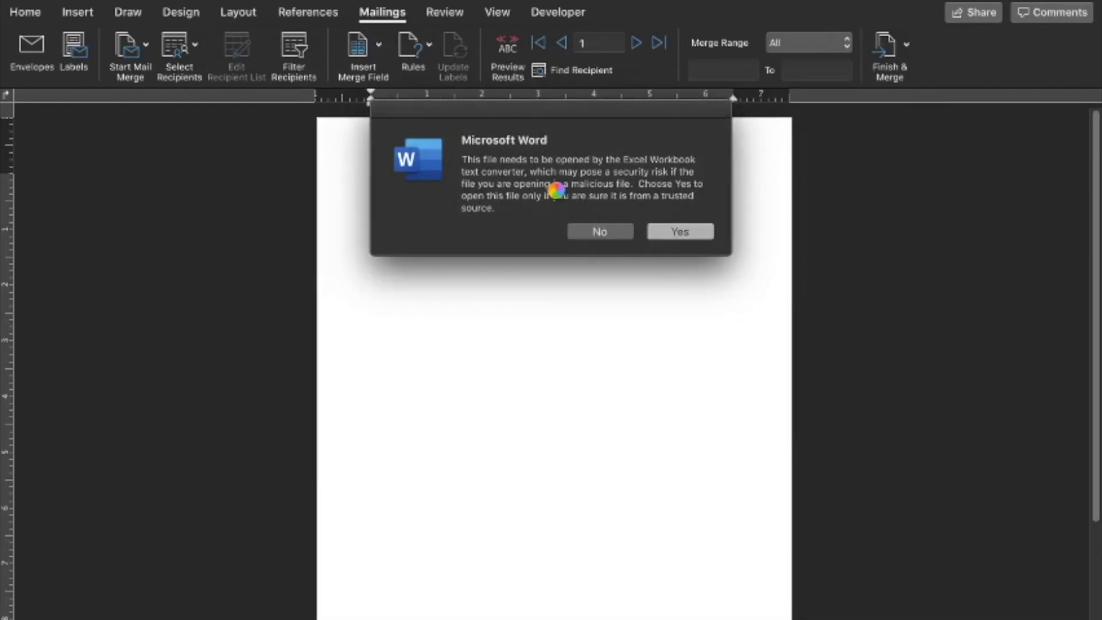
{"action": "left_click", "coordinate": [560, 165]}
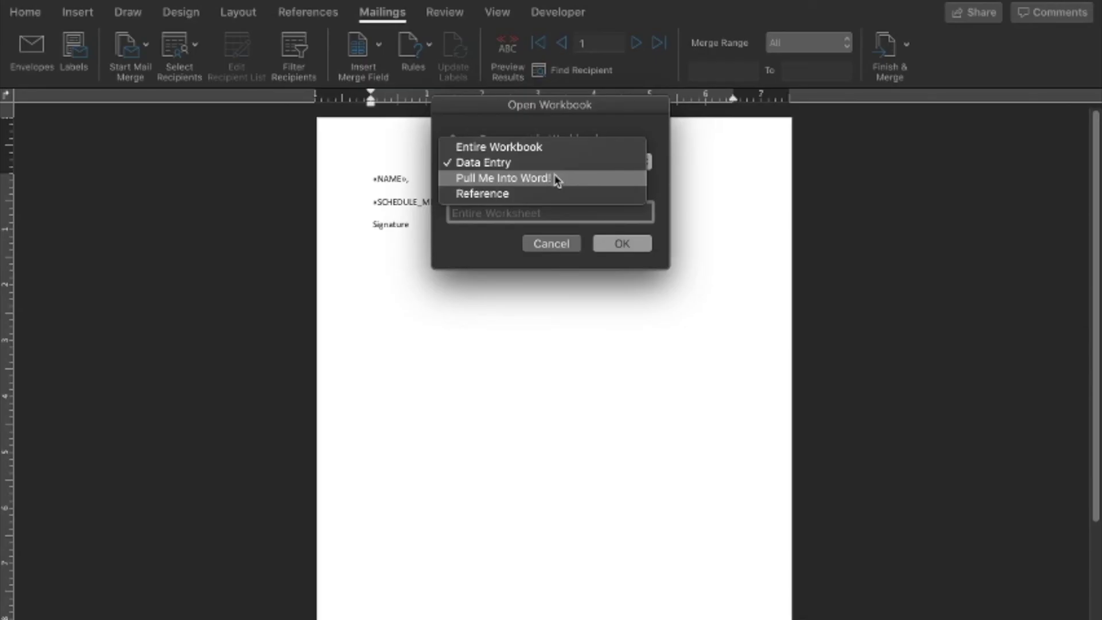
{"action": "left_click", "coordinate": [556, 179]}
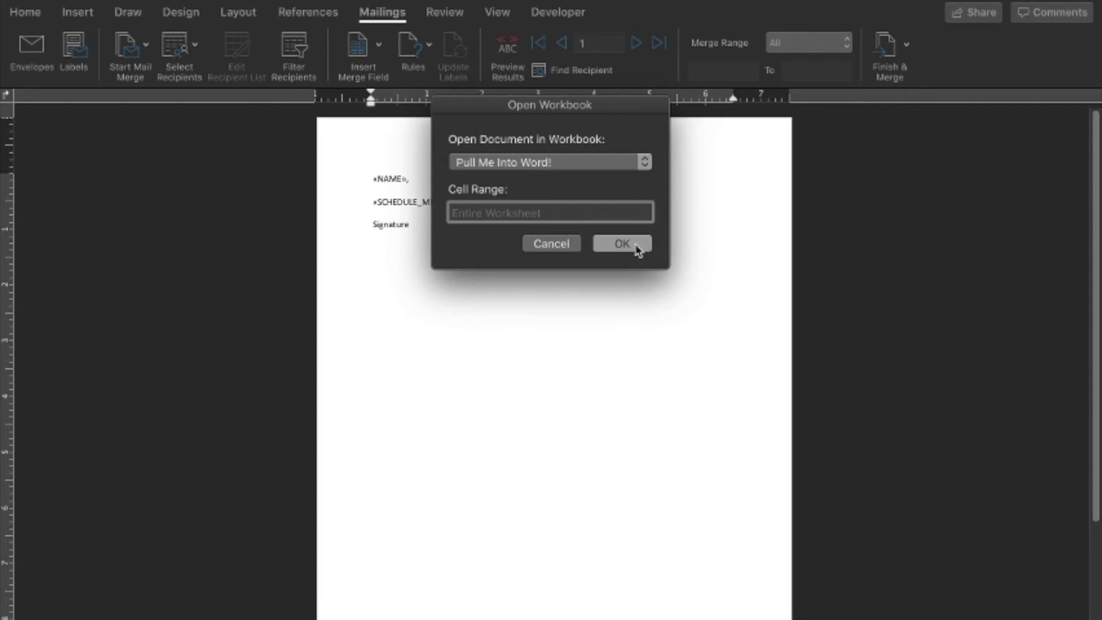
{"action": "left_click", "coordinate": [635, 247]}
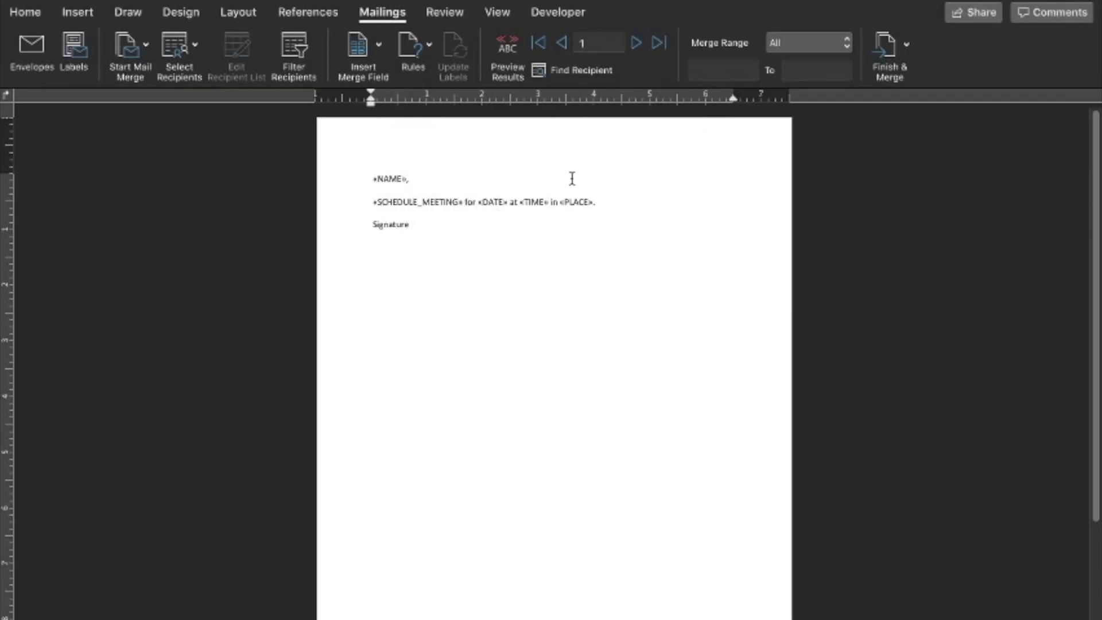
Step: Preview the letter, now reading 'schedule a meeting for November 20th, 2020 at 5:00 PM in Chicago'
{"action": "left_click", "coordinate": [505, 45]}
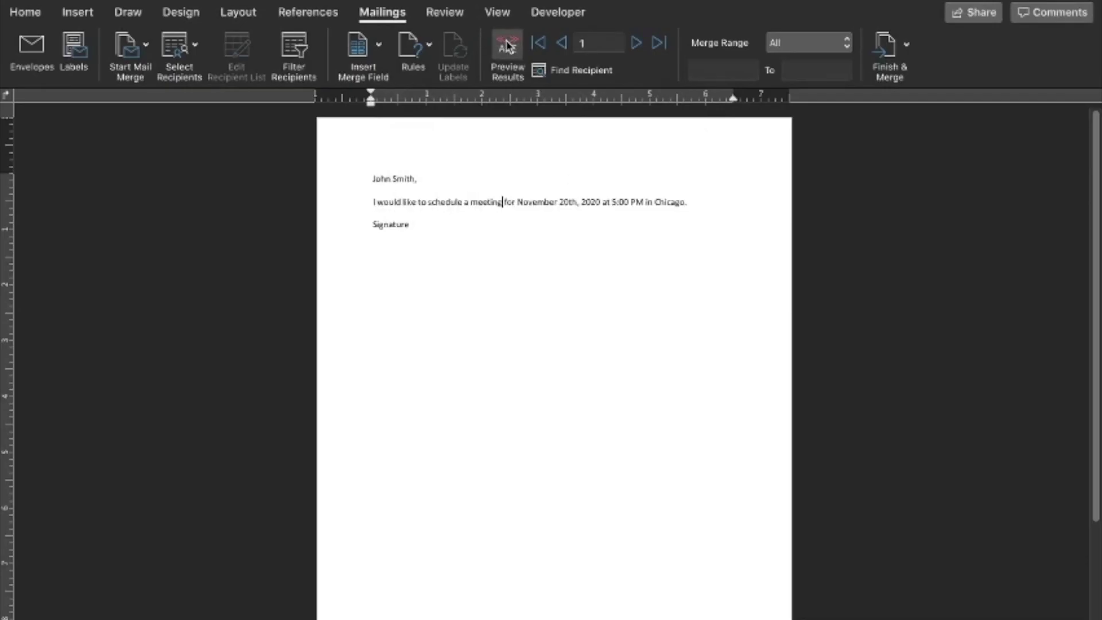